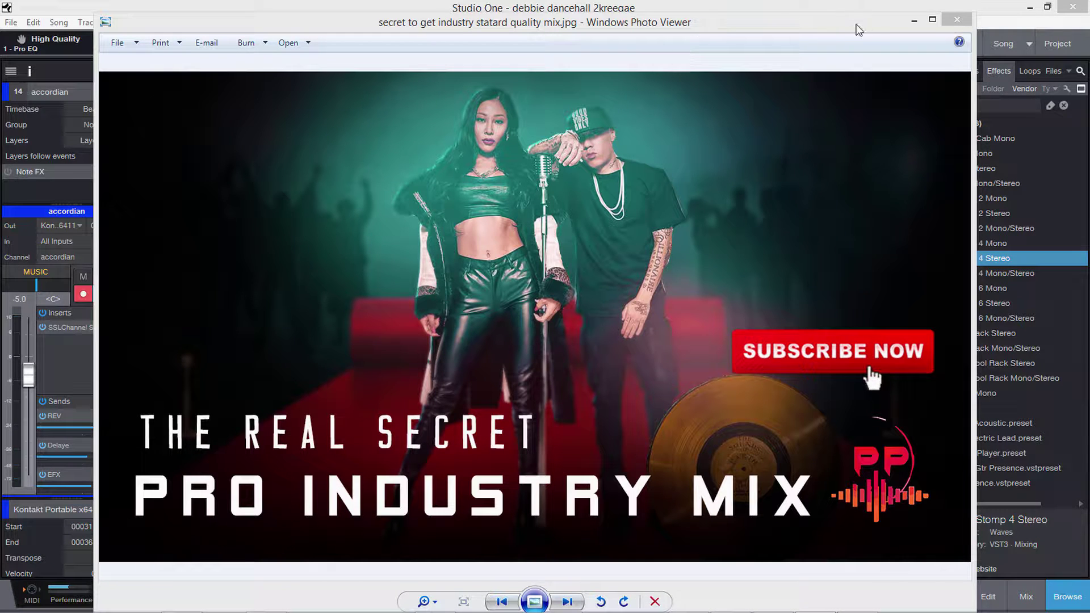
Step: Reposition the Pro Industry Mix thumbnail window, then minimize Windows Photo Viewer
left_click(785, 31)
left_click_drag(786, 35, 787, 39)
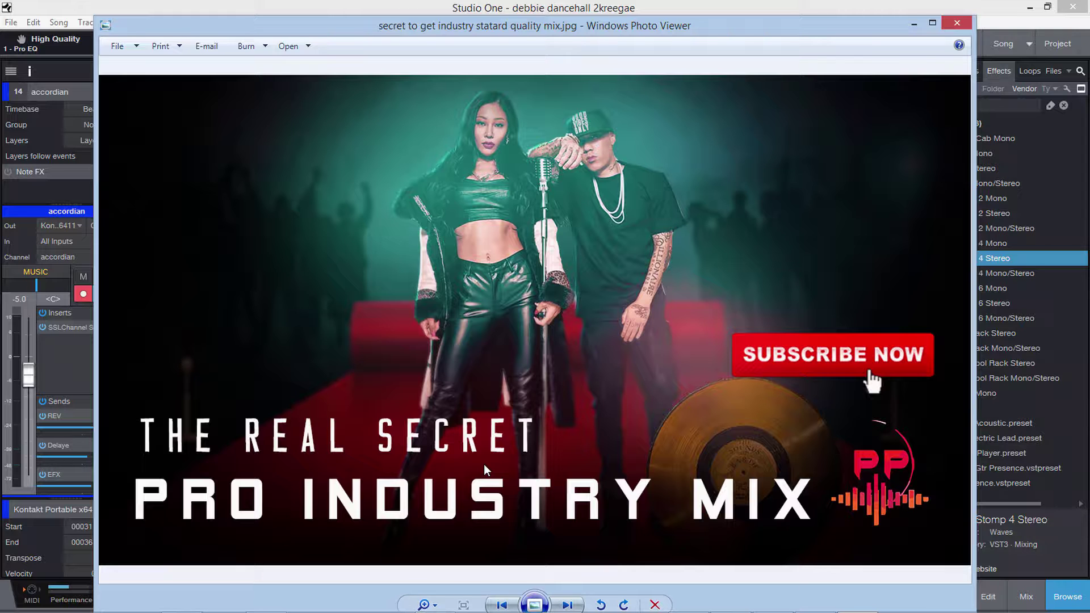
left_click_drag(514, 22, 525, 16)
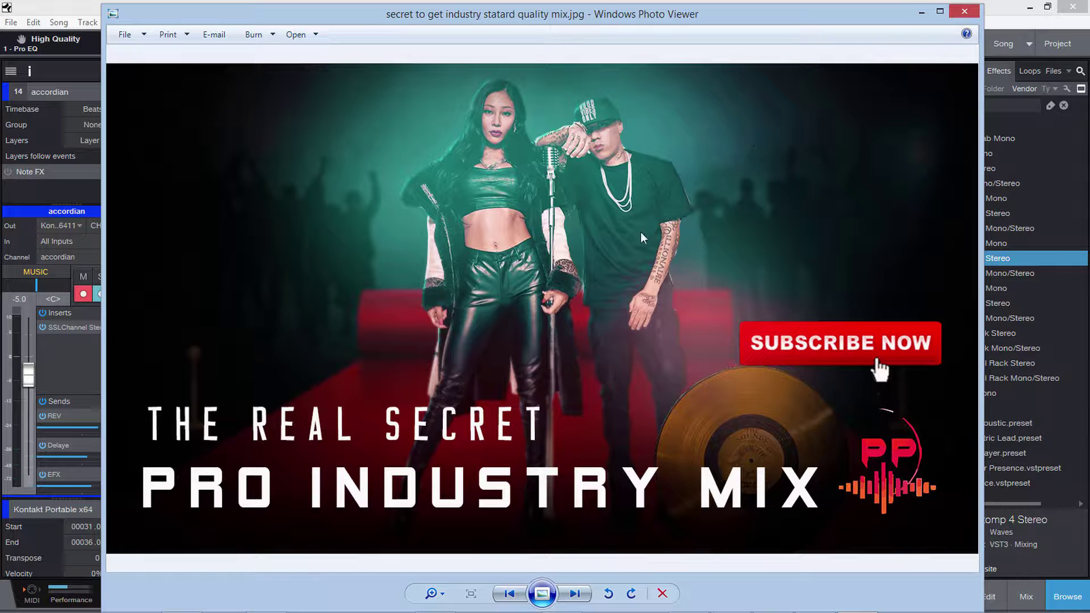
left_click(921, 12)
left_click(337, 77)
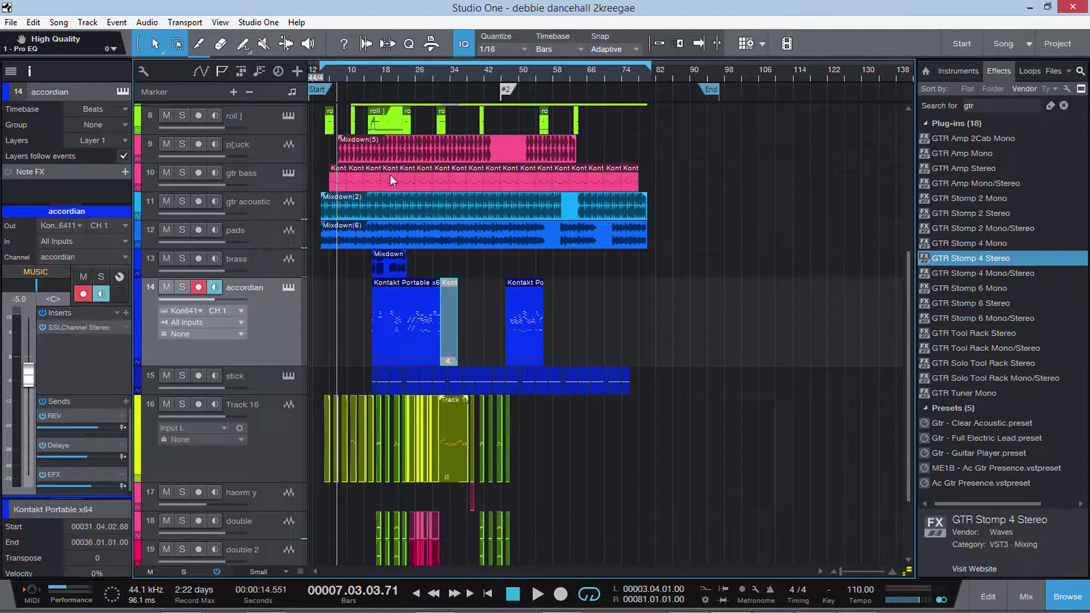
left_click(1026, 596)
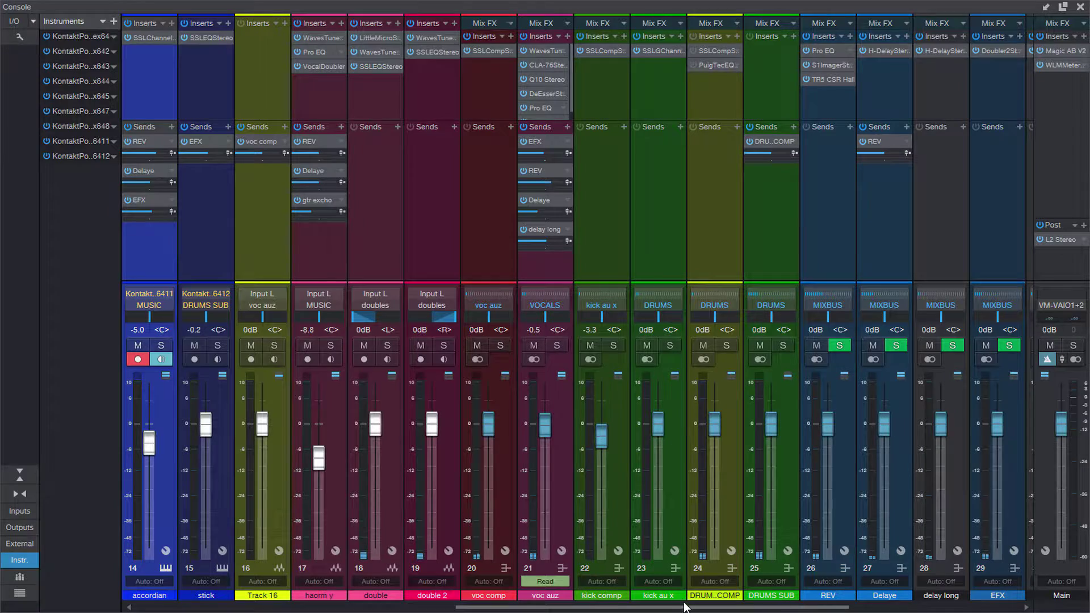
left_click_drag(736, 608, 903, 608)
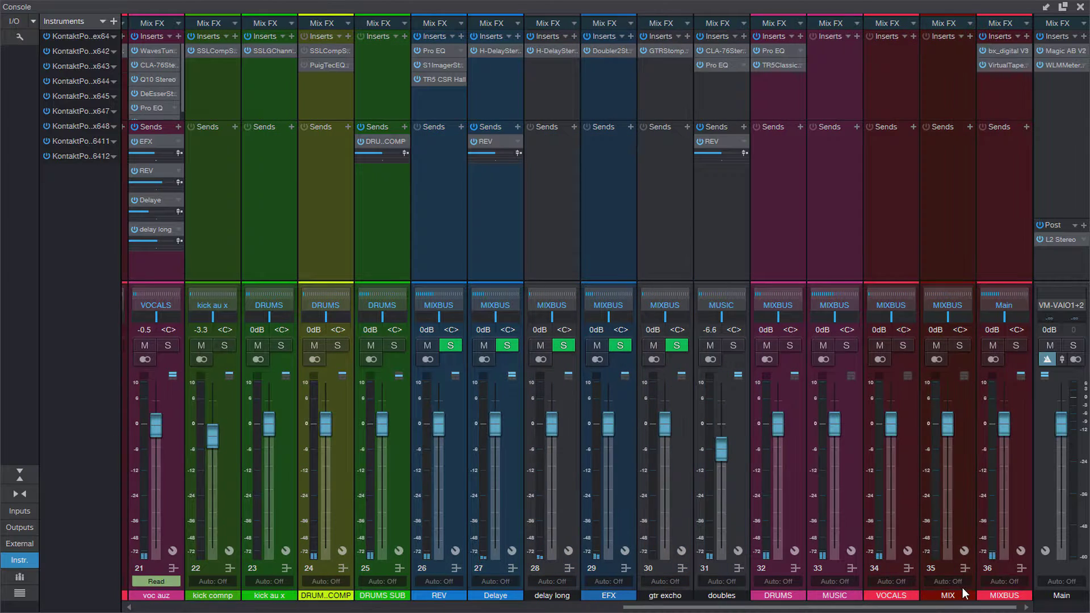
double_click(1059, 51)
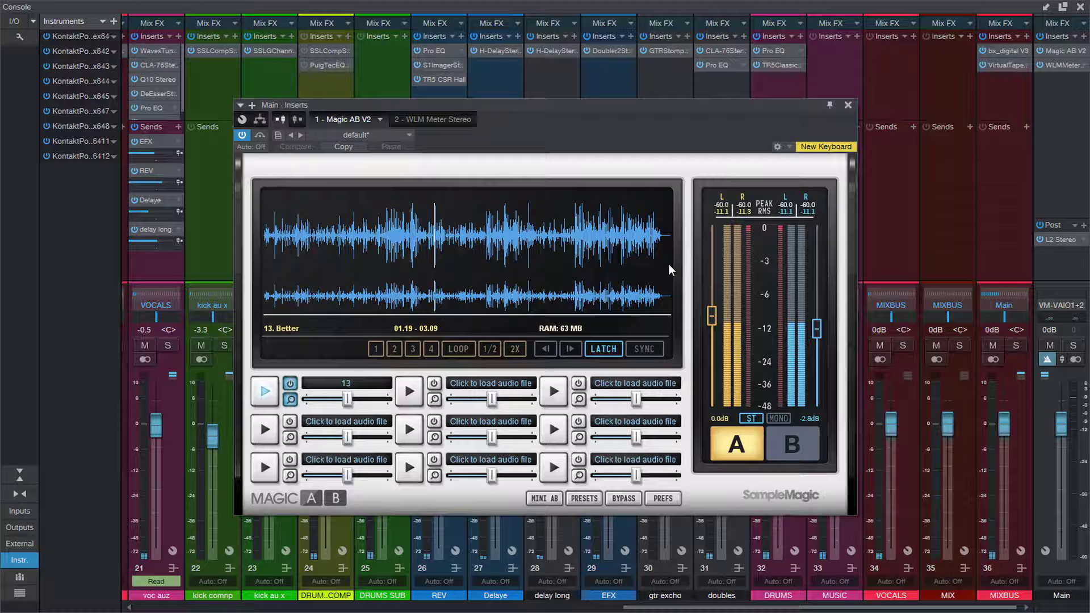
key("space")
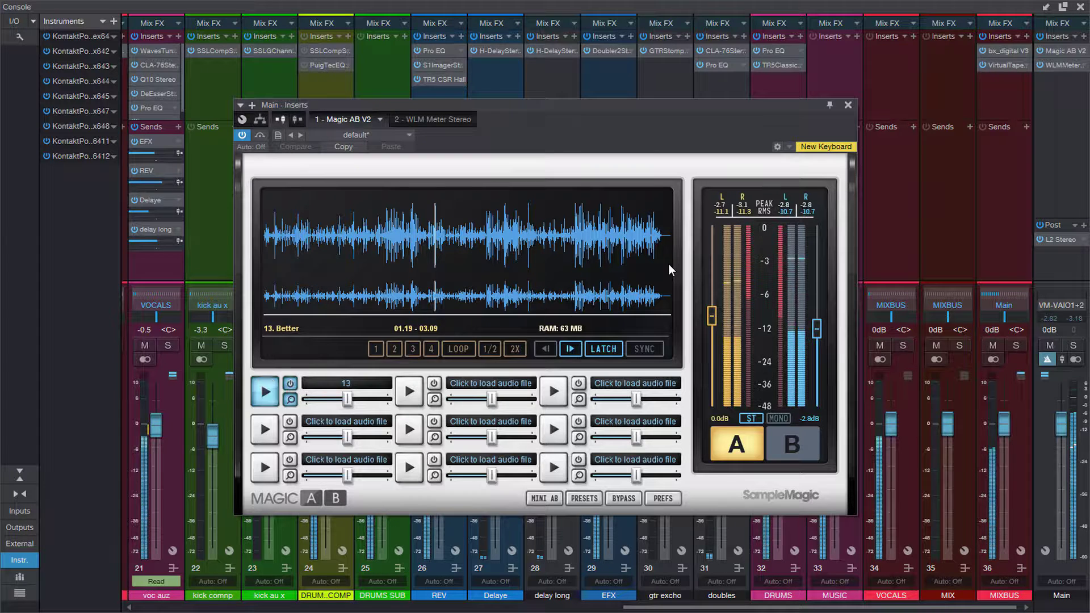
left_click(789, 448)
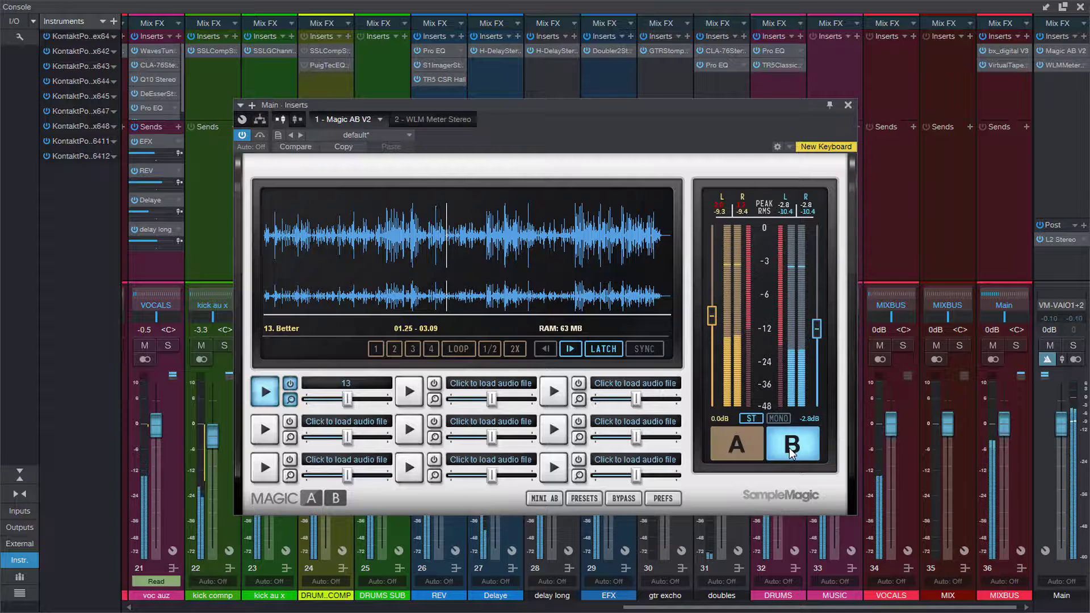
left_click(486, 238)
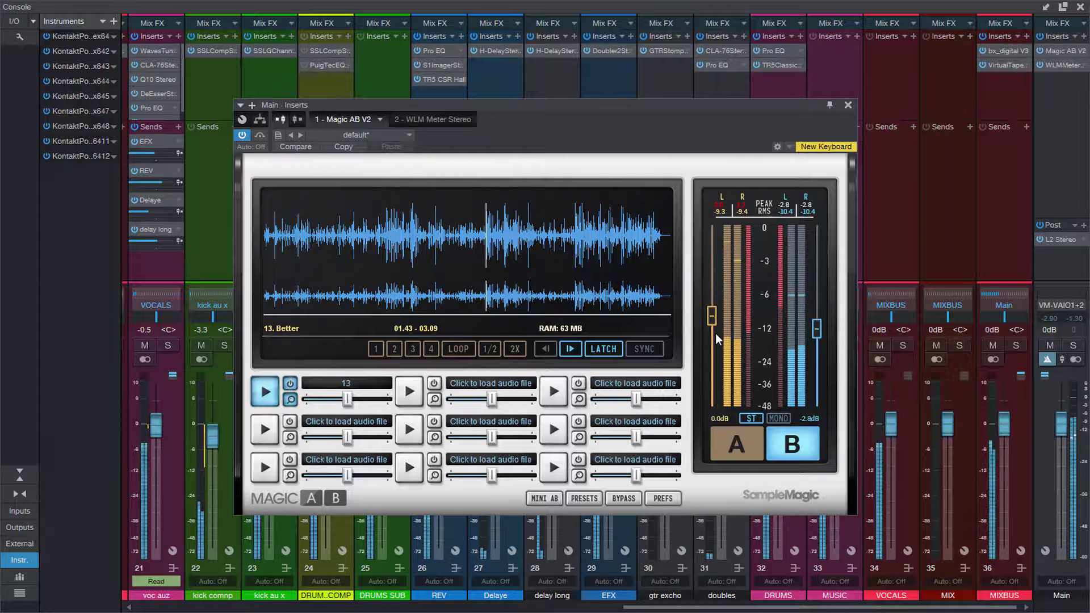
left_click(731, 445)
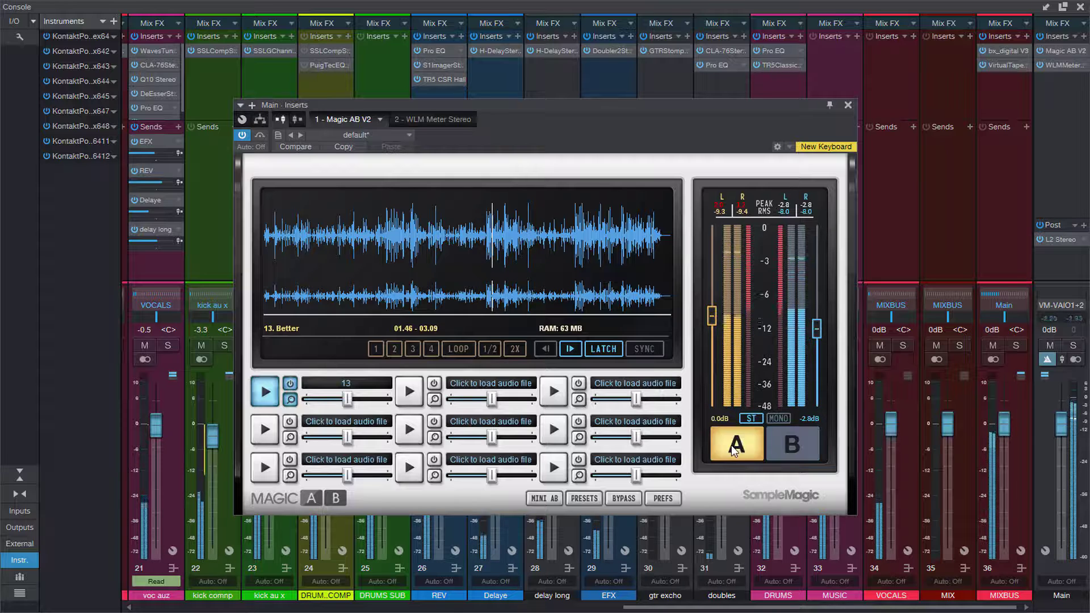
left_click(791, 445)
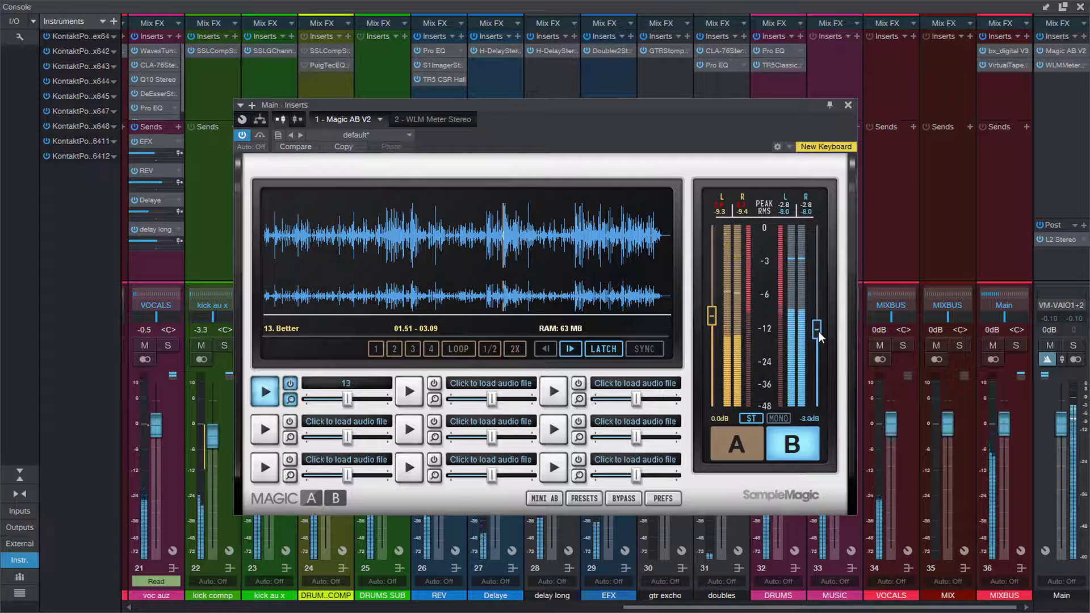
left_click(744, 436)
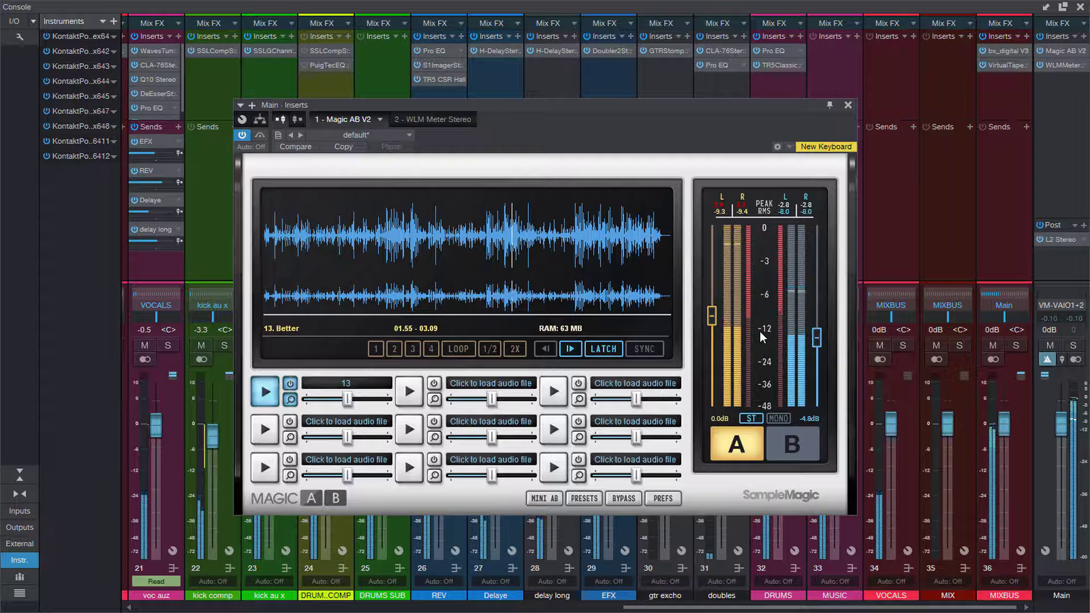
key("space")
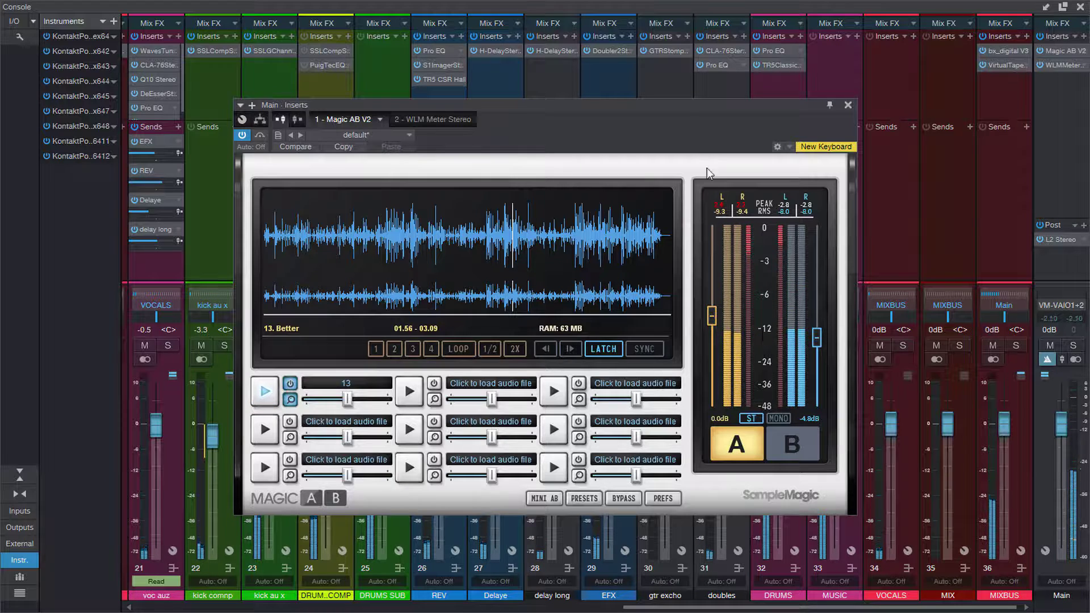
left_click_drag(680, 105, 777, 53)
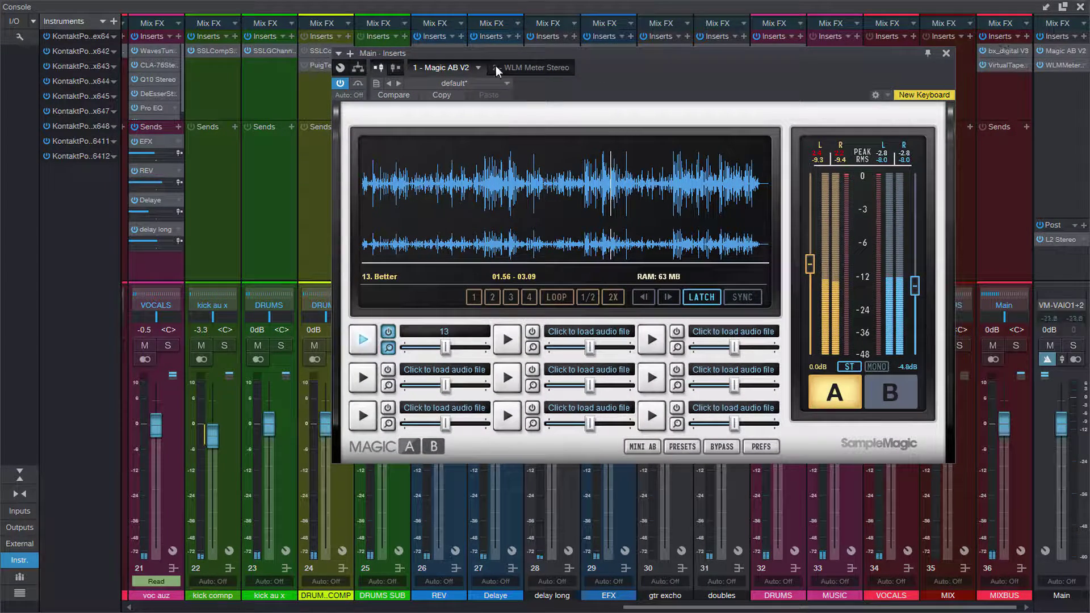
left_click(1080, 7)
left_click_drag(670, 56, 731, 100)
left_click(384, 78)
key("space")
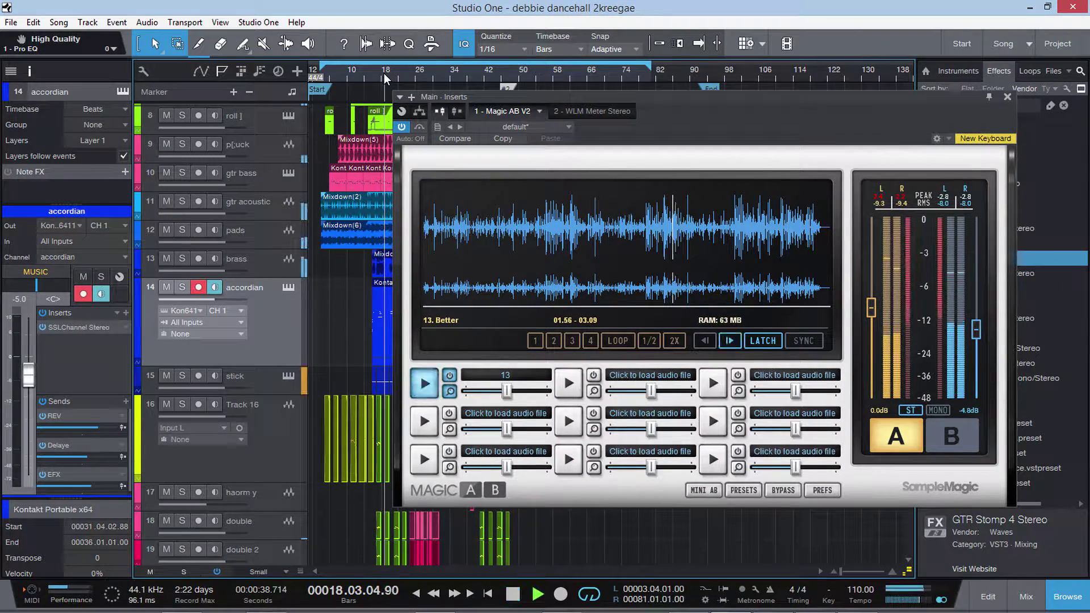
left_click(954, 438)
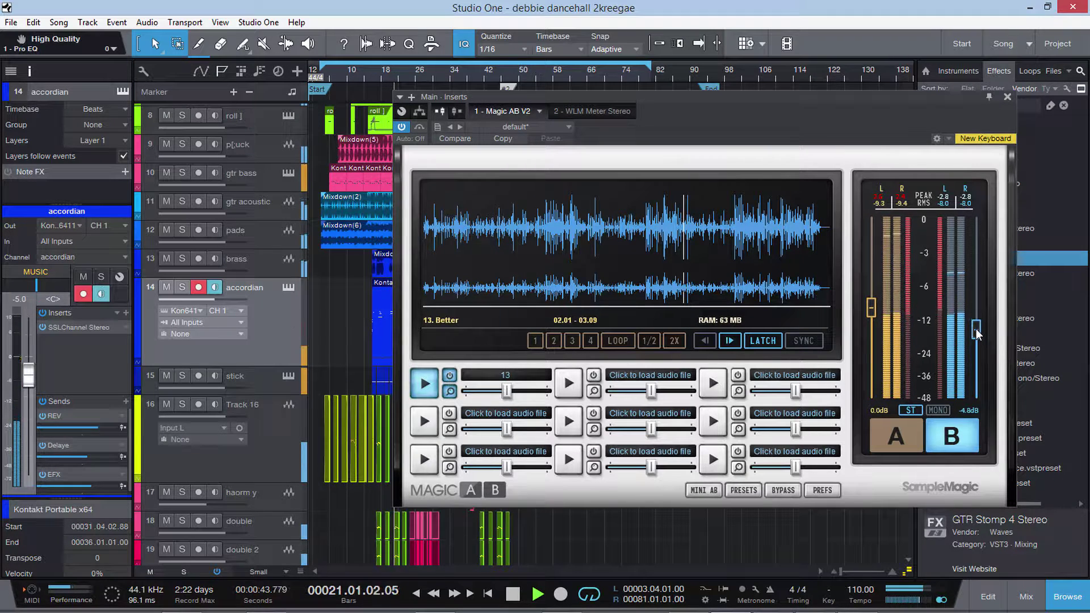
left_click(901, 437)
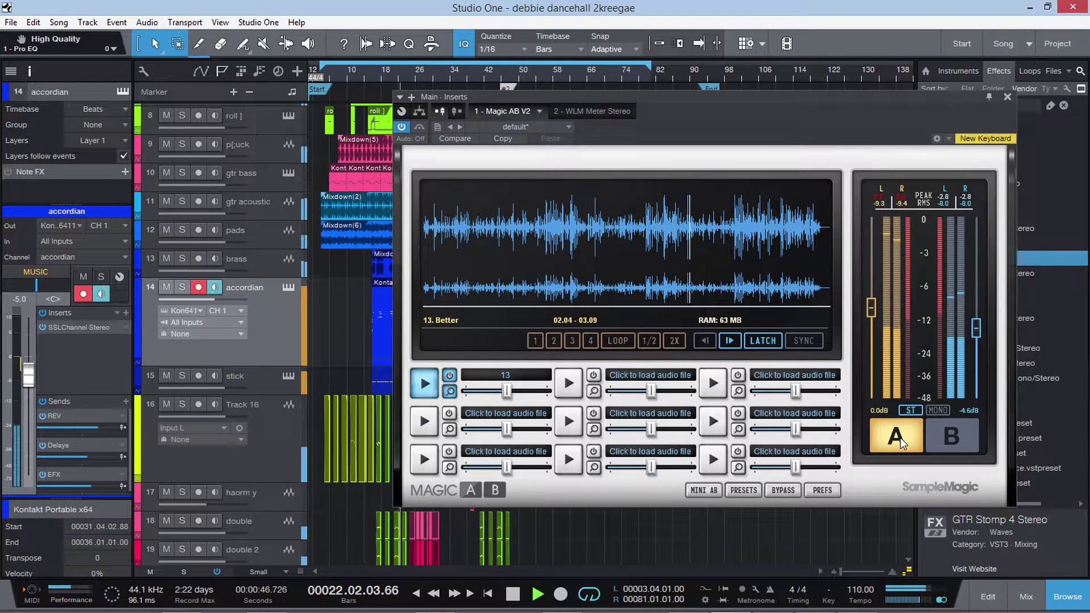
key("space")
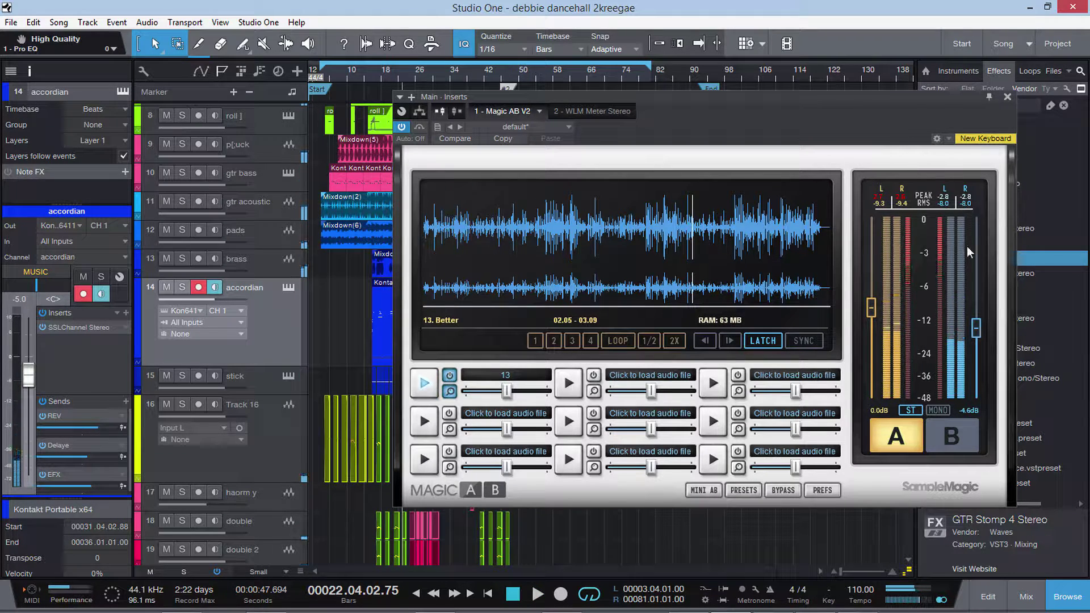
left_click(1008, 99)
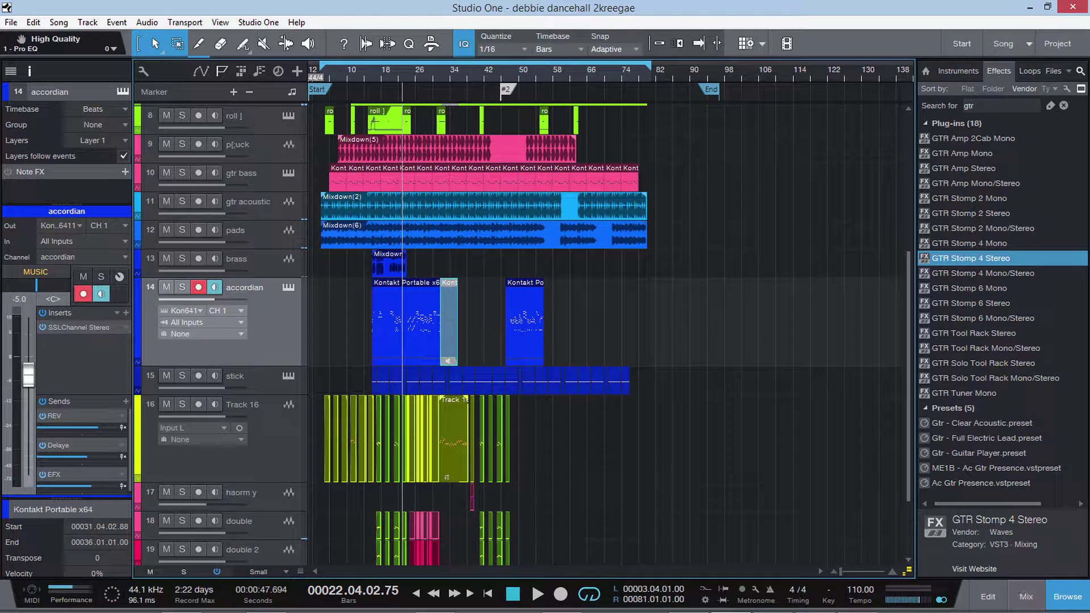
Step: Shorten the accordian track row, then scroll through the Console channels and close it
mouse_move(763, 546)
left_click_drag(263, 364, 264, 286)
left_click(1026, 597)
left_click_drag(597, 607, 766, 607)
scroll(714, 579, "left", 10)
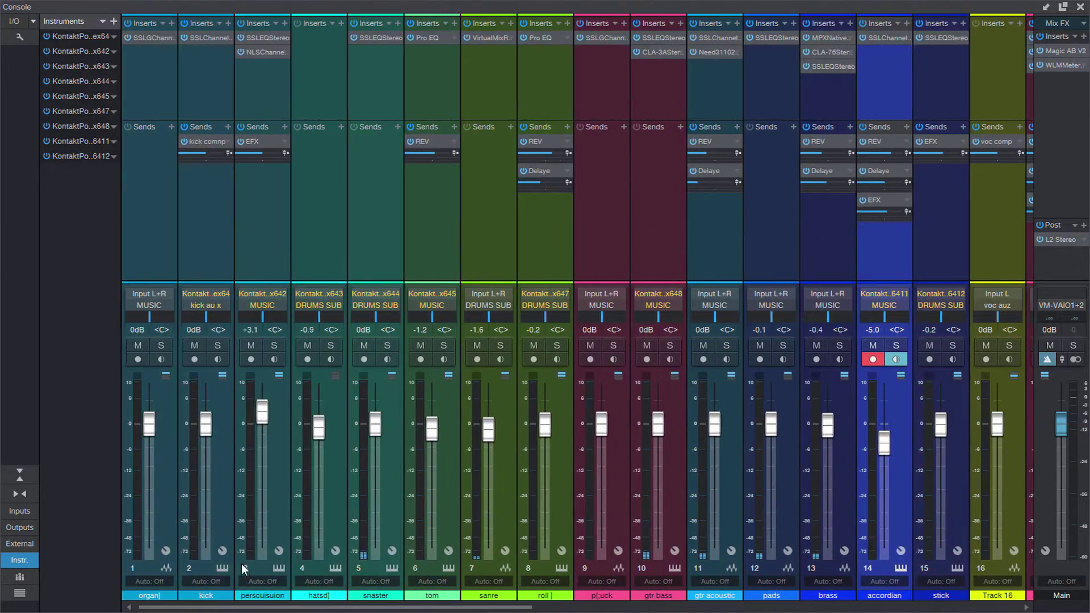
scroll(706, 554, "right", 15)
scroll(705, 554, "left", 5)
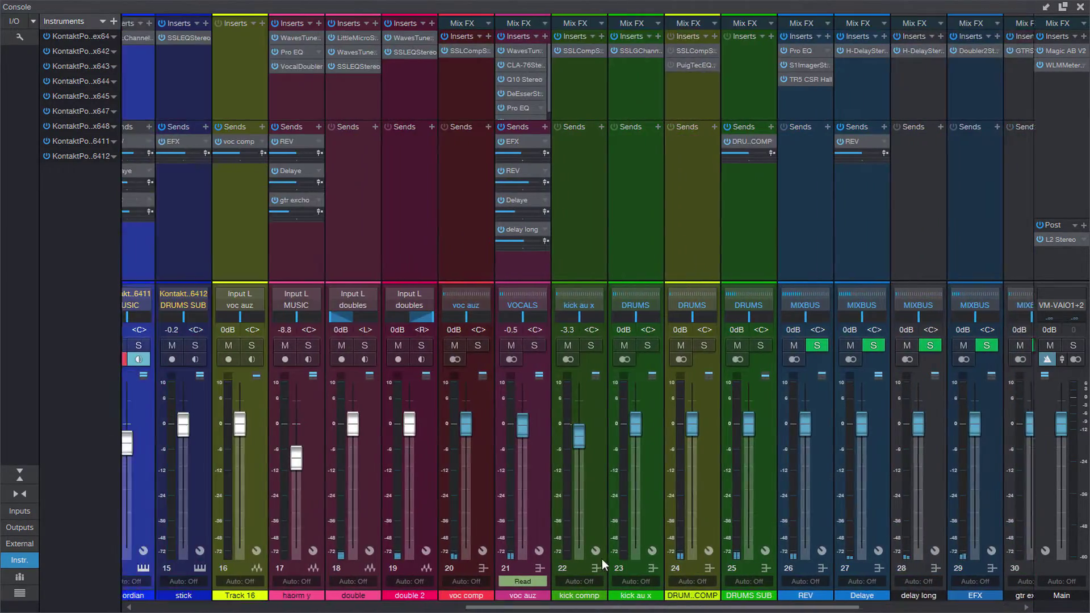
scroll(547, 561, "left", 3)
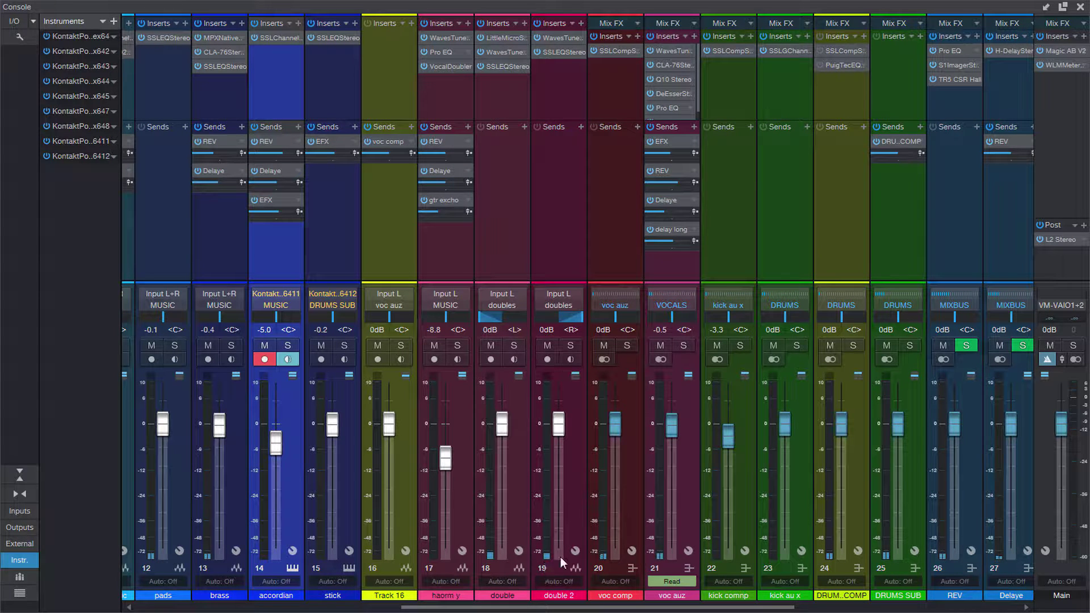
left_click(1079, 5)
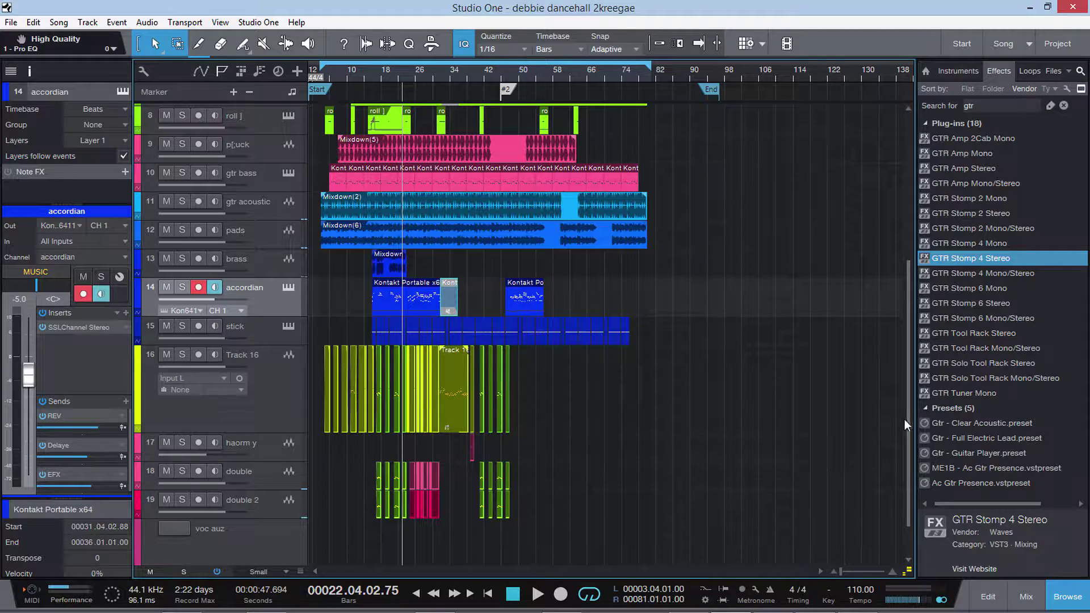
Step: Select Track 16 and drag the Console's Inserts/Sends divider down to show full insert chains
scroll(909, 443, "down", 2)
scroll(643, 373, "up", 6)
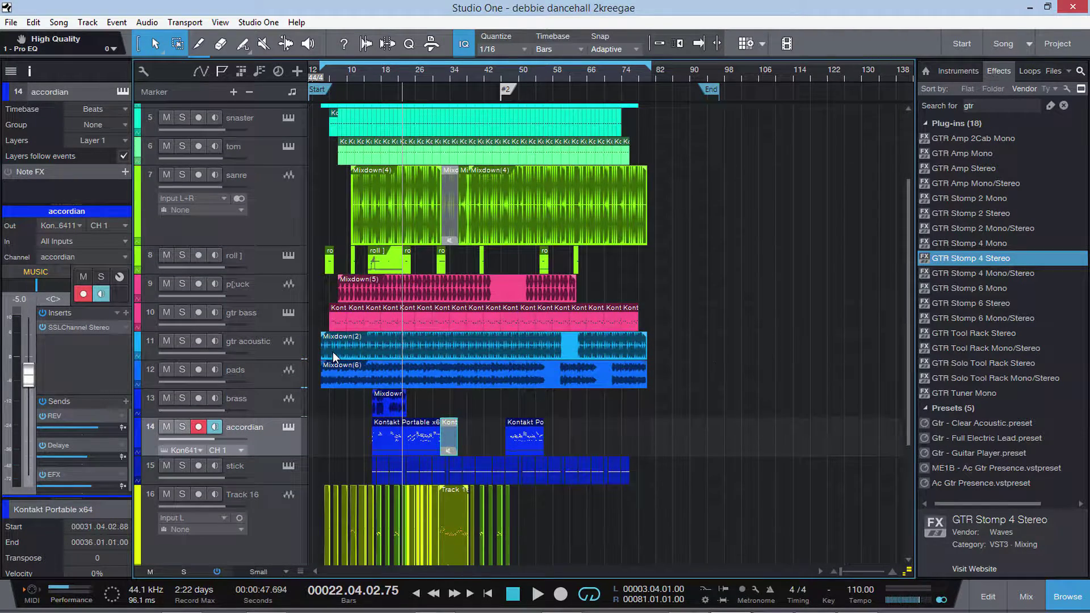
scroll(333, 352, "down", 3)
left_click(254, 438)
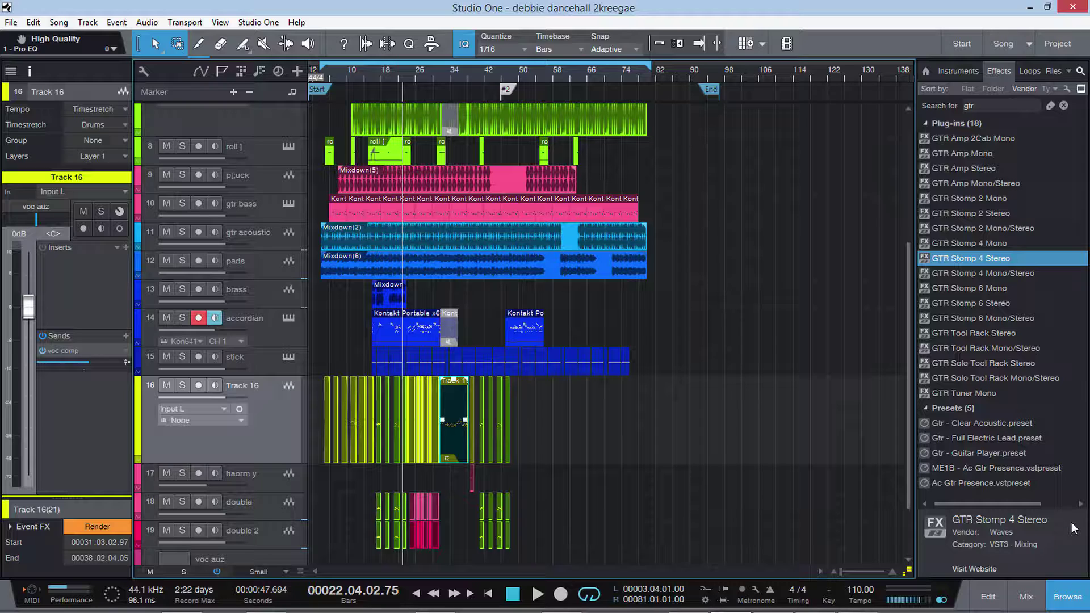
left_click(1029, 596)
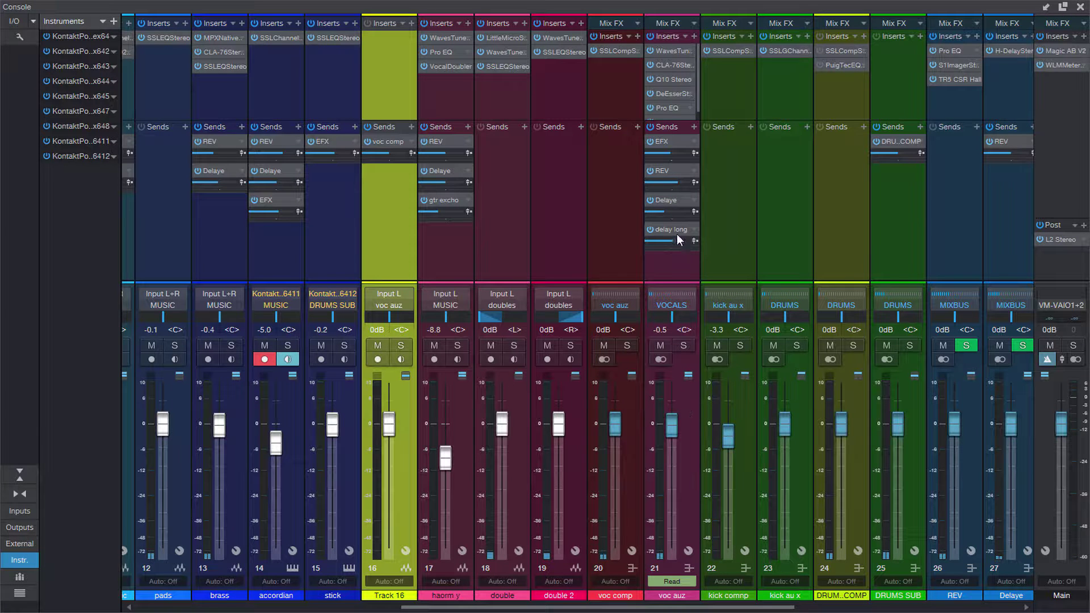
mouse_move(663, 122)
left_mouse_down()
mouse_move(657, 165)
mouse_move(663, 144)
left_mouse_up()
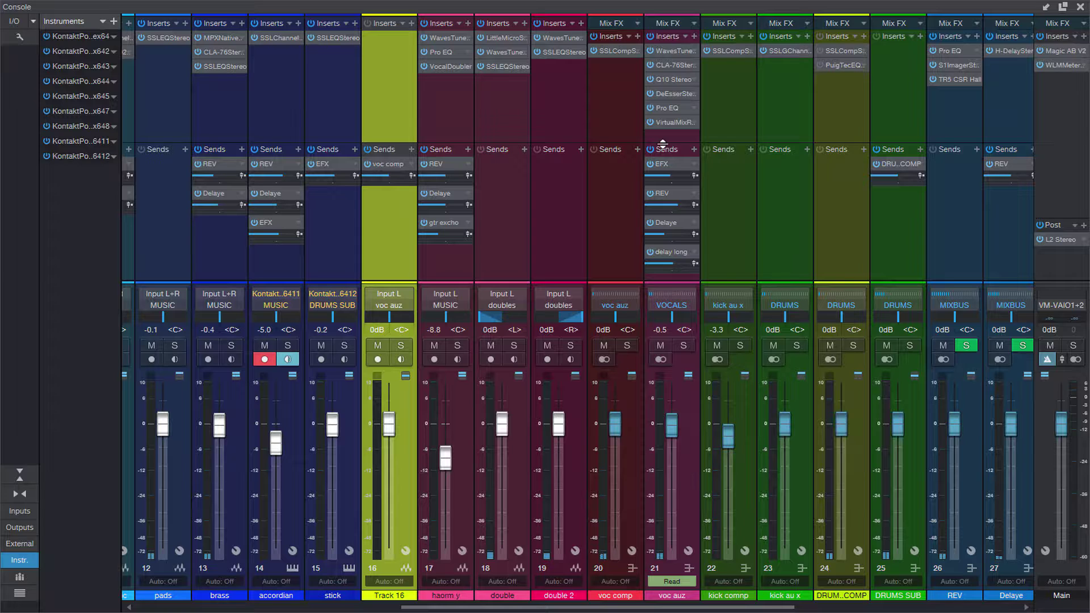
left_click(1081, 7)
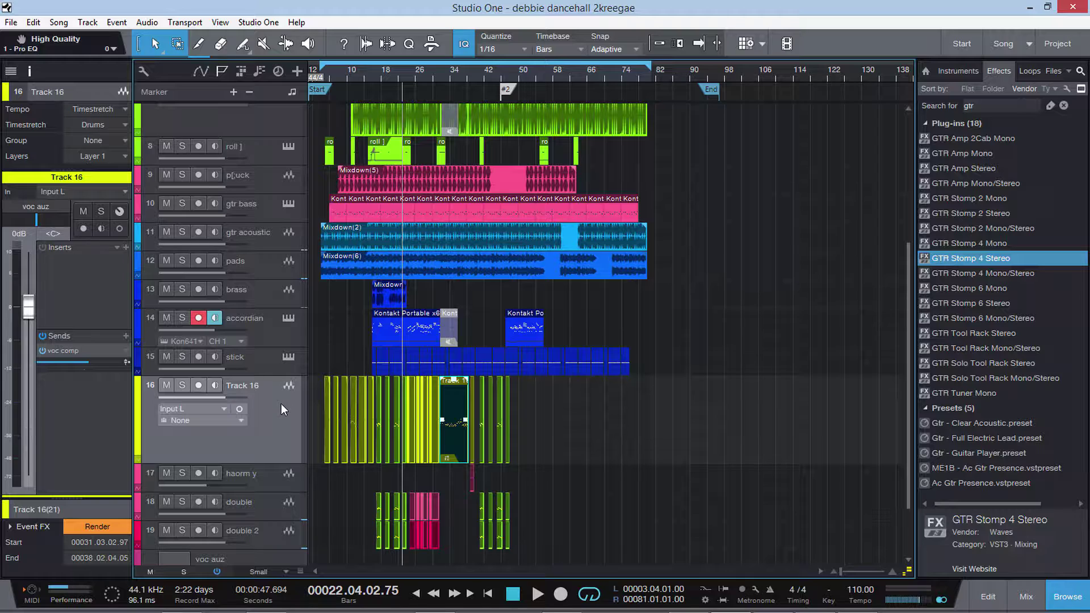
Step: Mute Track 16, set the playhead to bar 12, and shorten the sanre track lane
scroll(390, 292, "up", 3)
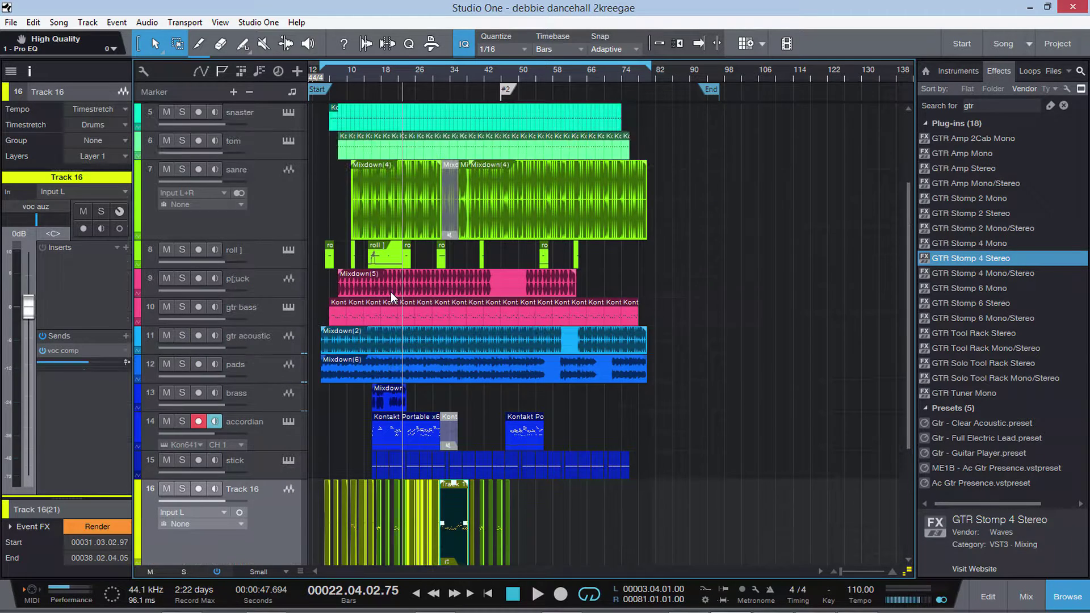
scroll(391, 292, "down", 3)
left_click(161, 415)
scroll(374, 153, "up", 3)
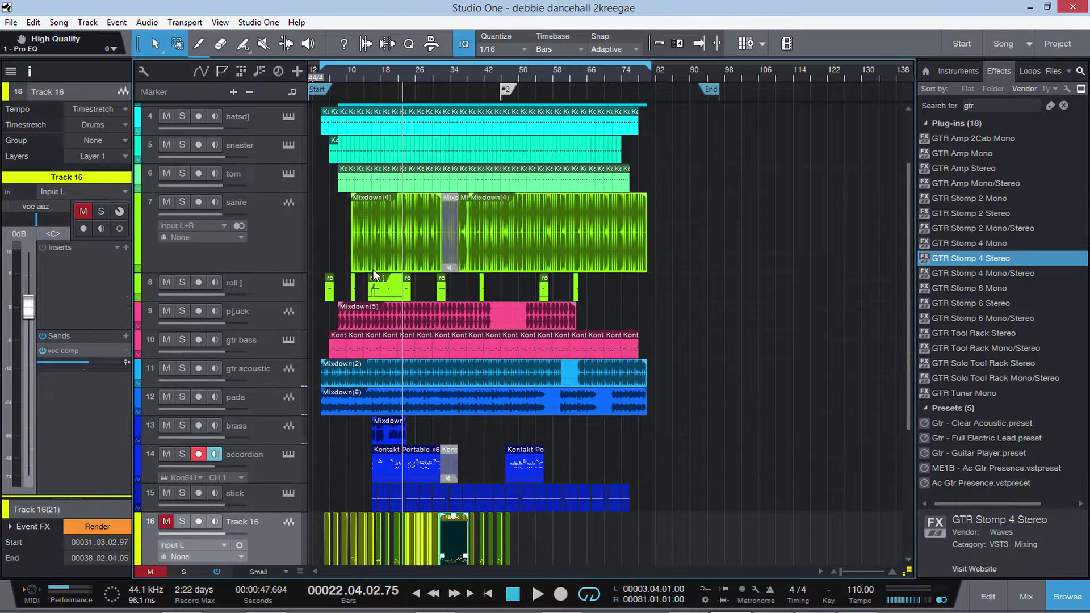
left_click(359, 67)
left_click(275, 189)
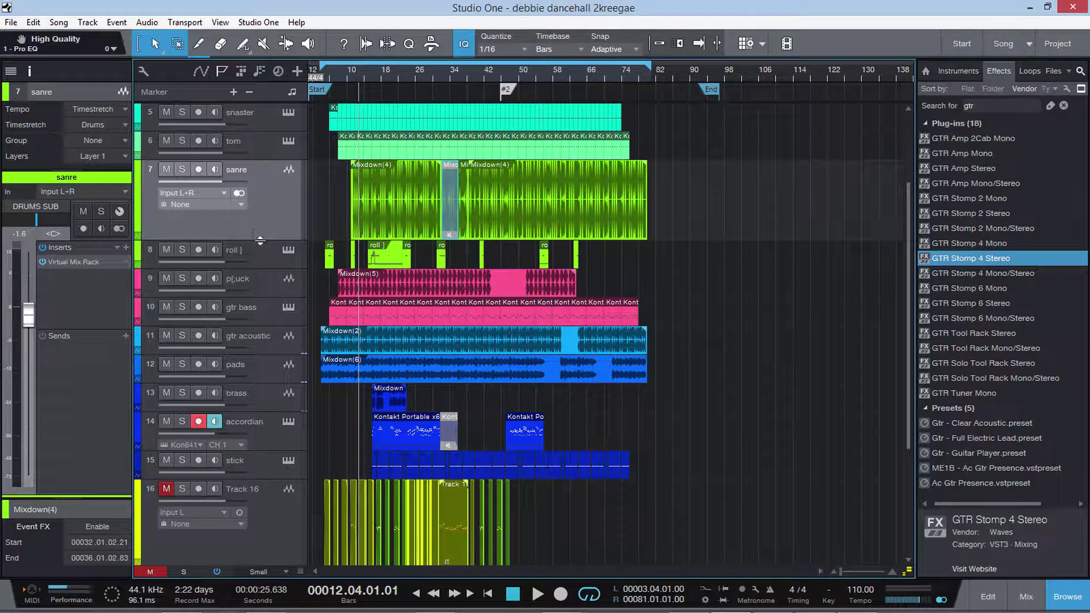
left_click_drag(260, 239, 264, 203)
Step: Open the organ track's G-Channel plug-in to check it, then close it
scroll(264, 203, "up", 4)
left_click(254, 118)
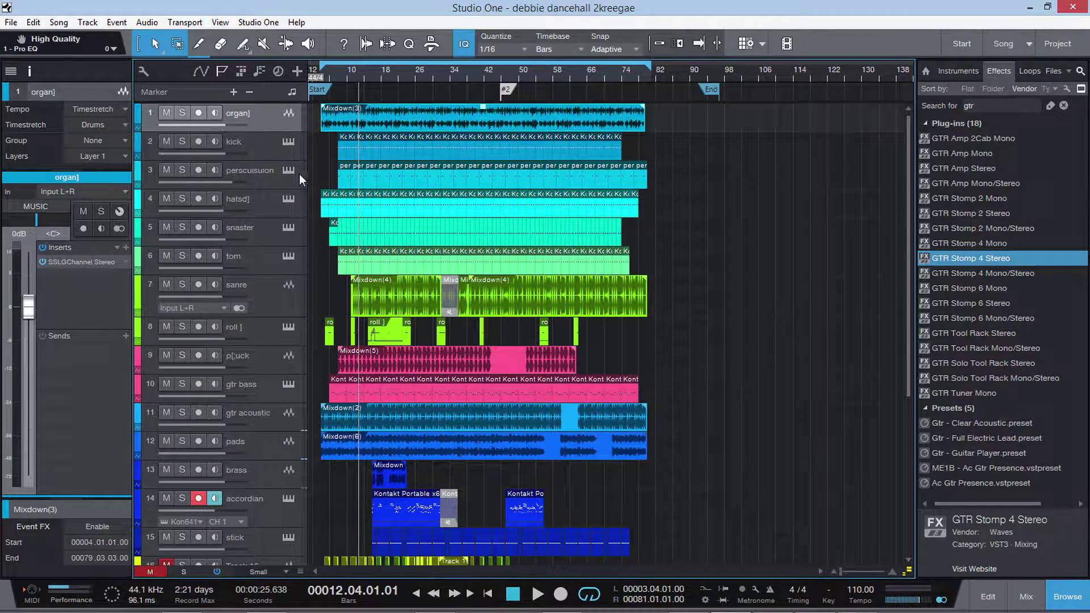
left_click(63, 264)
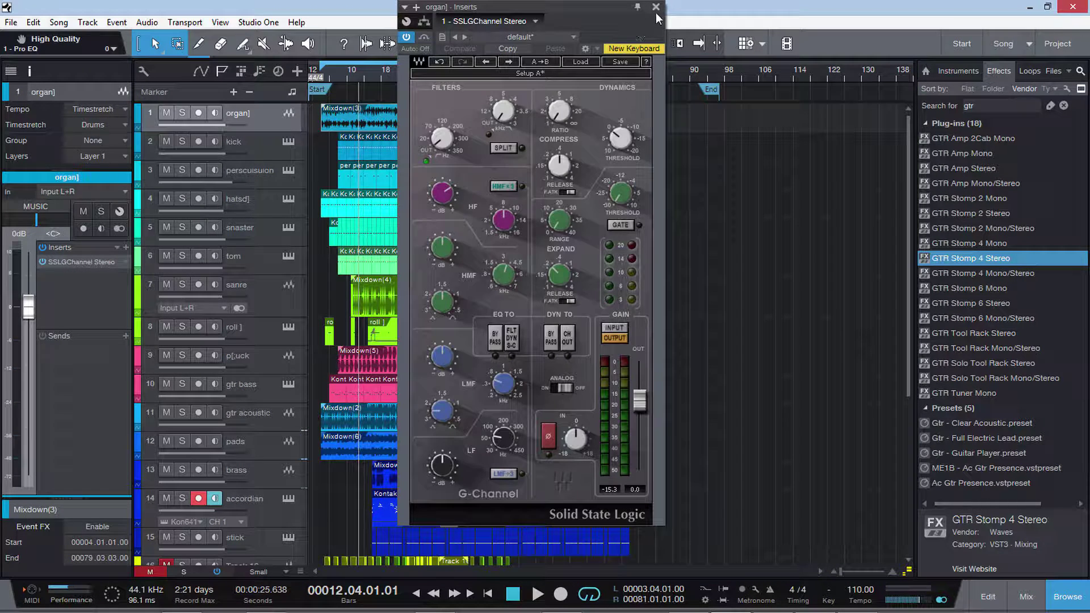
left_click(656, 7)
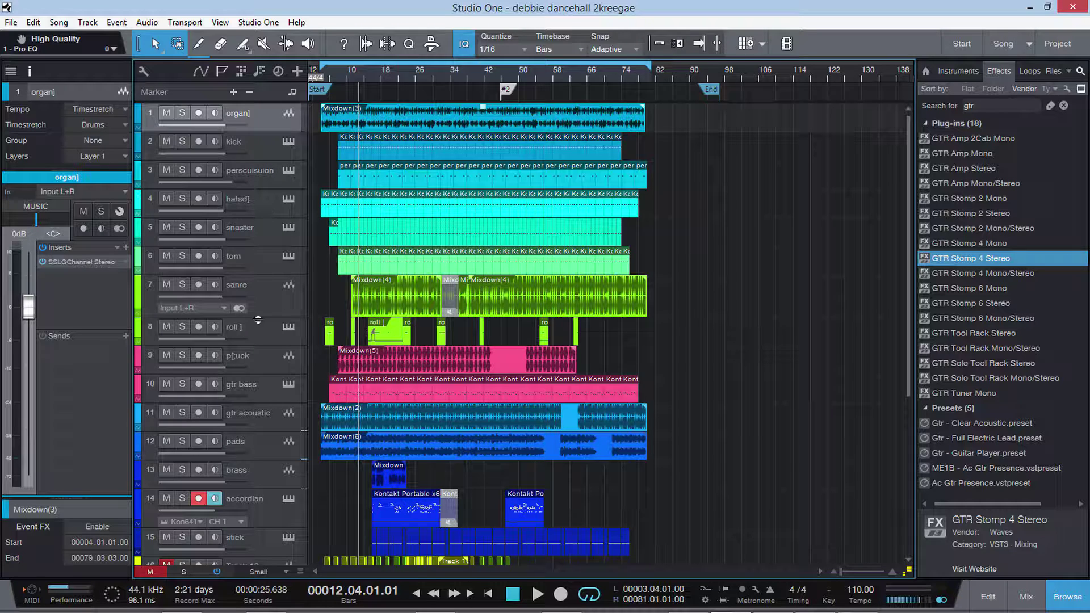
Step: Check the Kontakt instrument with the 09 R&bBass+Slide bass, dismissing its about screen, then close it
left_click(289, 385)
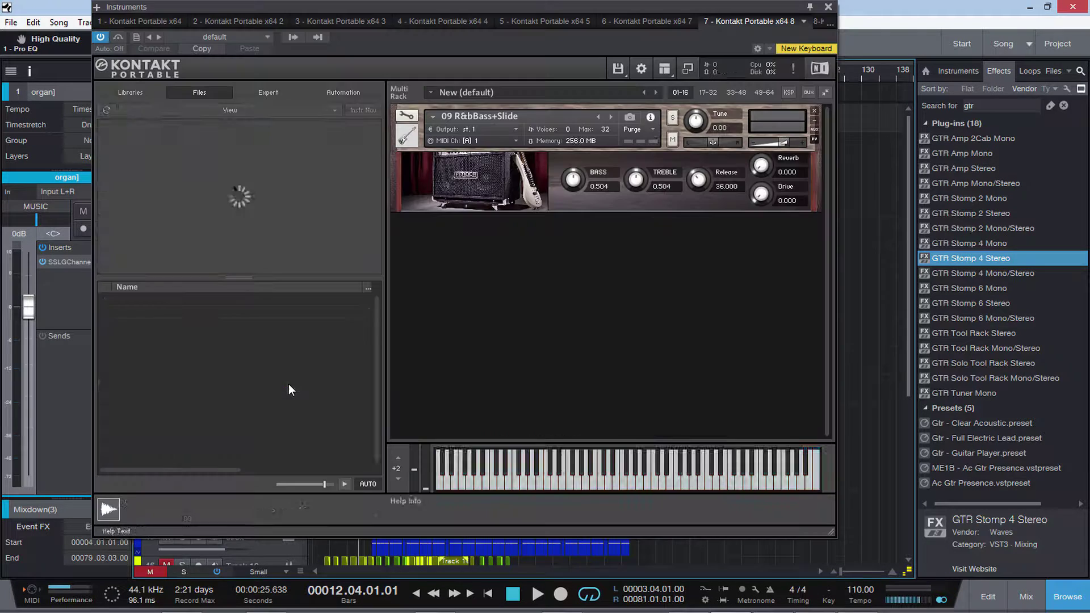
left_click(819, 69)
left_click(602, 273)
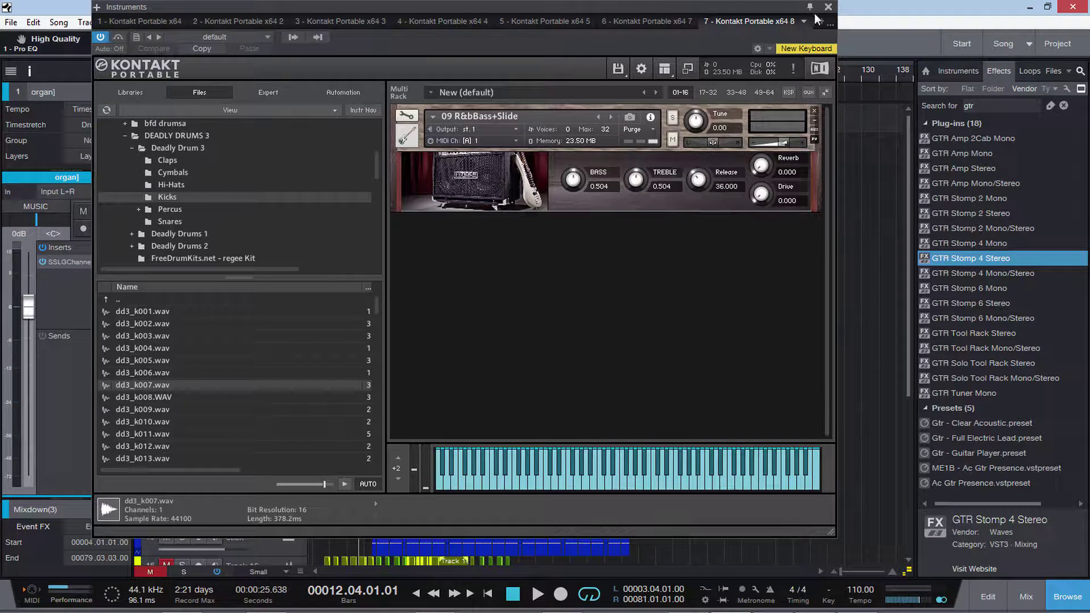
left_click(829, 7)
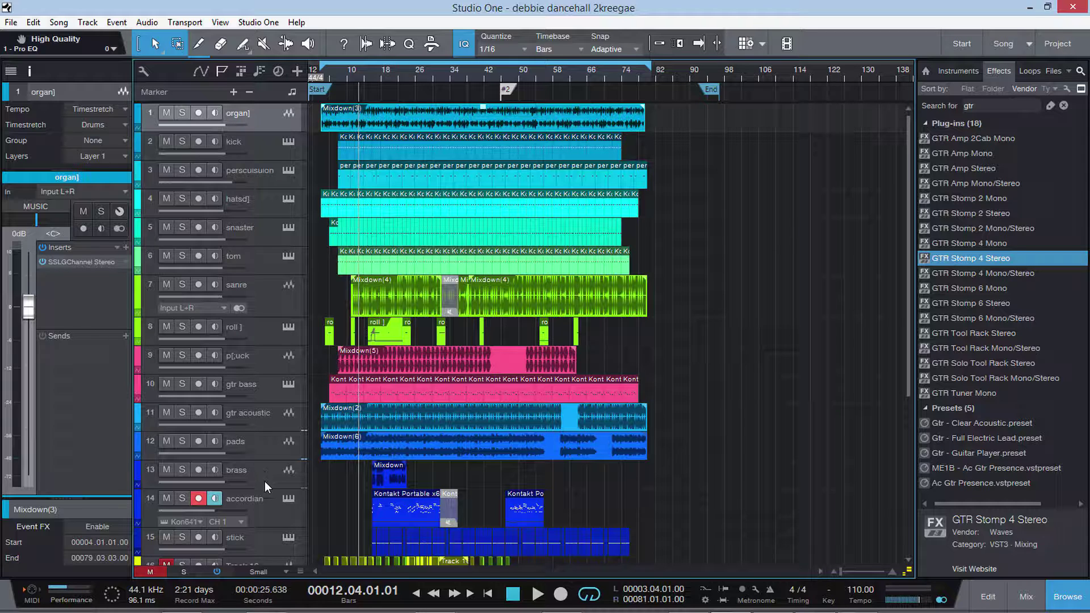
left_click(271, 388)
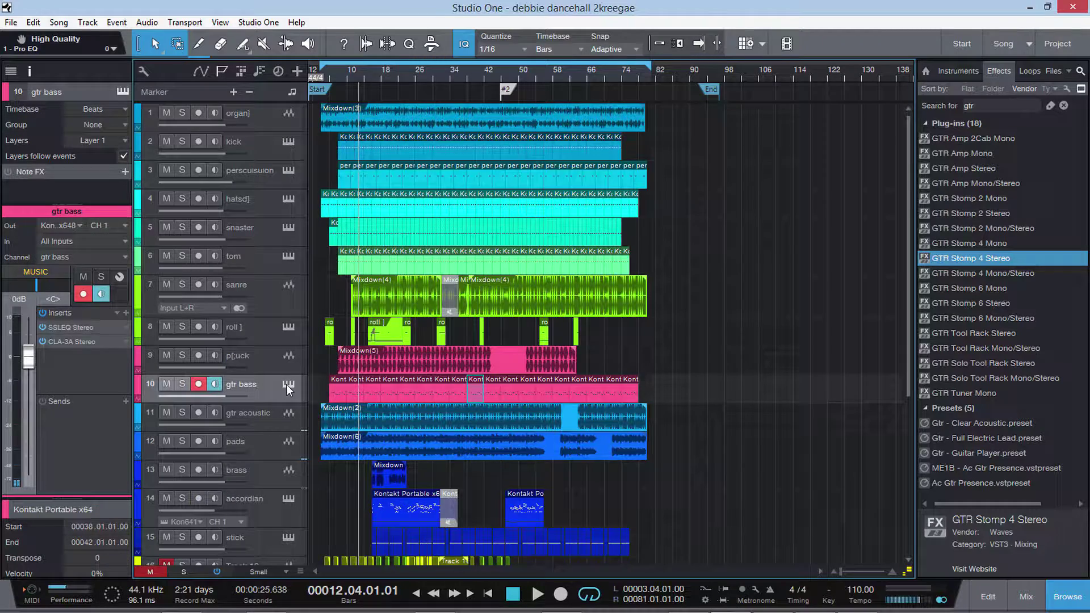
left_click(287, 384)
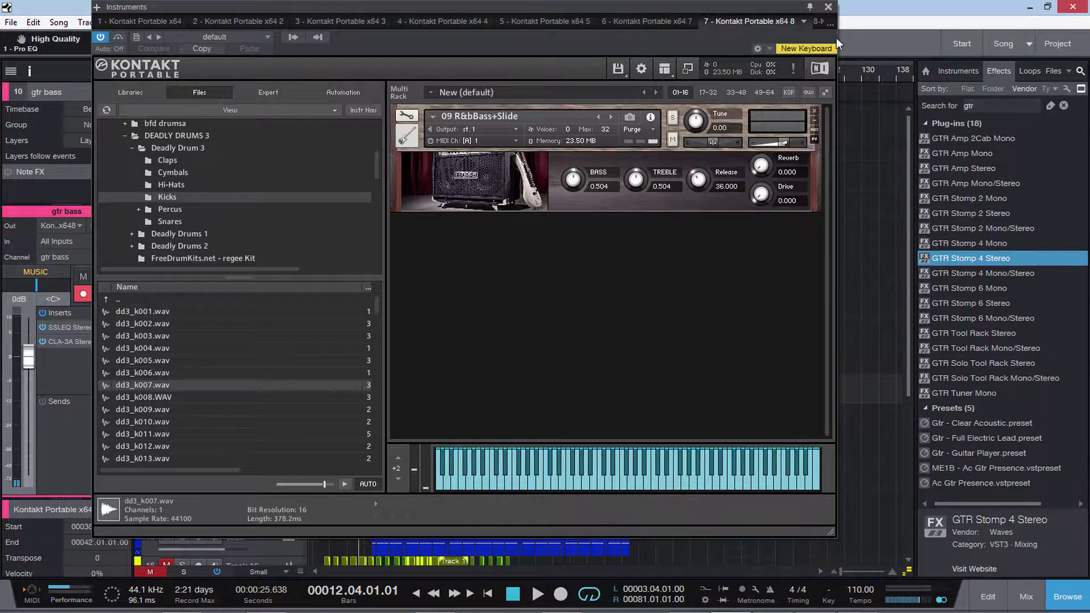
left_click(829, 8)
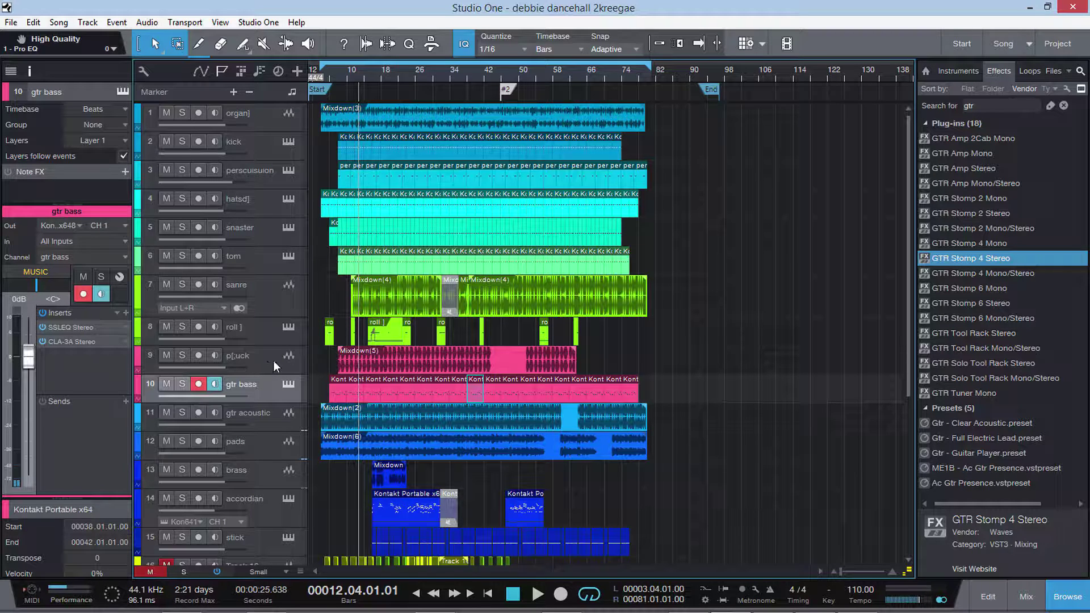
left_click(866, 596)
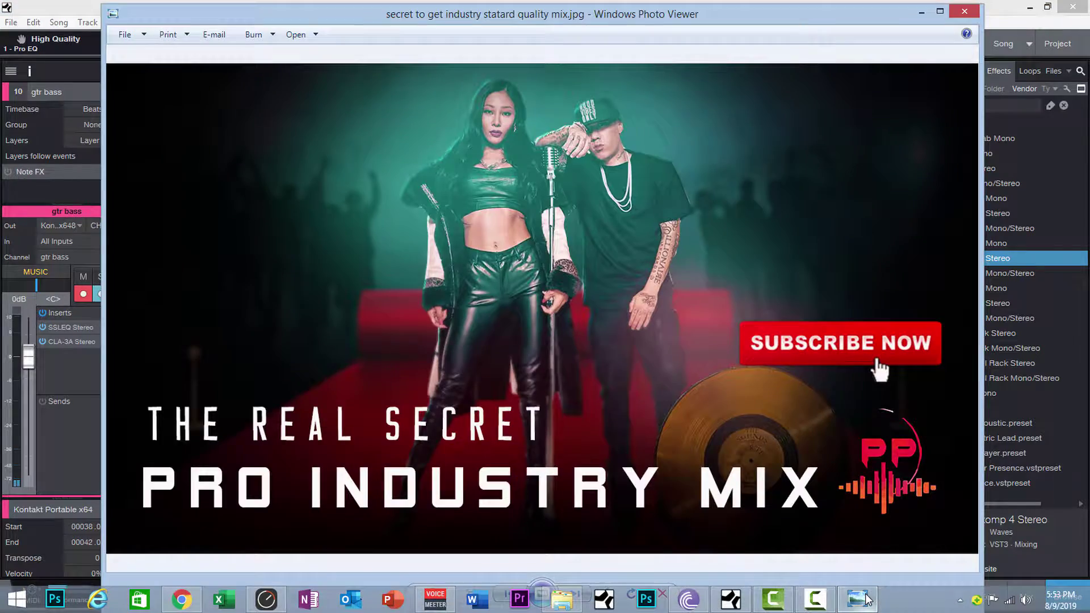
left_click(922, 11)
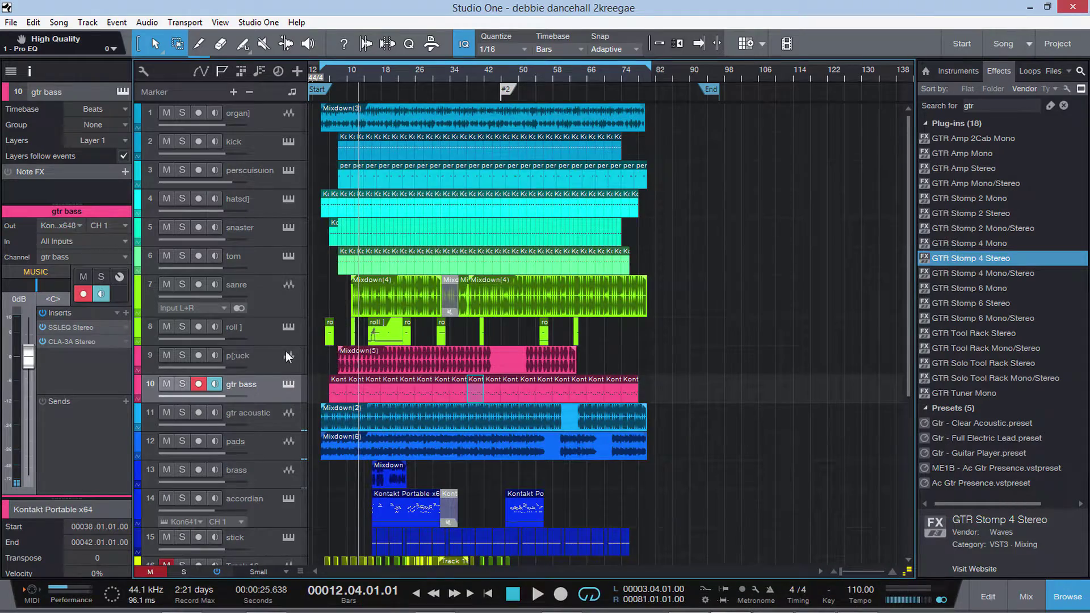
left_click(259, 119)
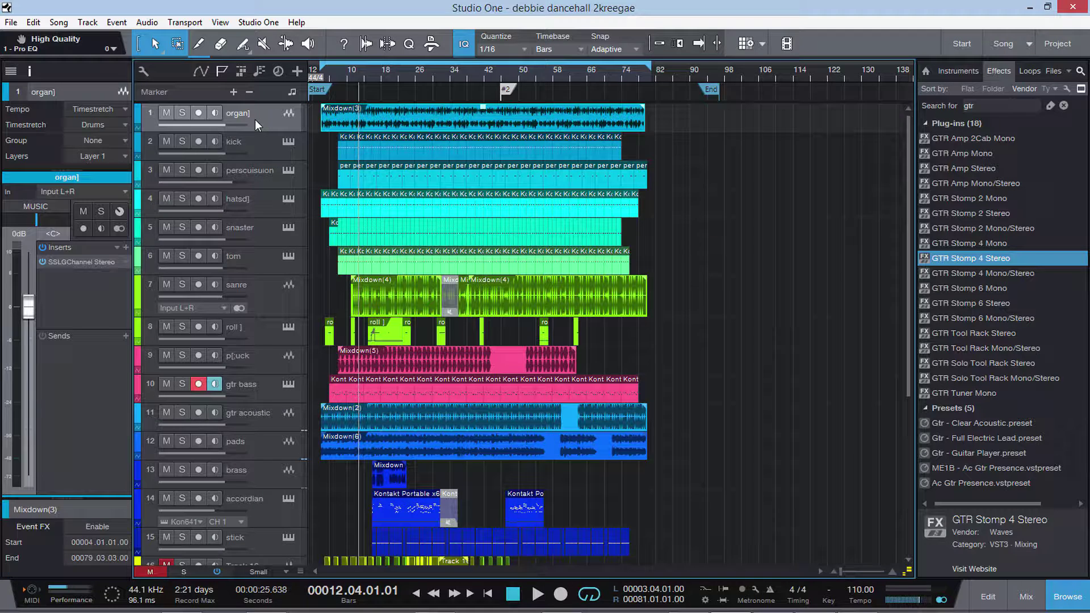
scroll(271, 256, "down", 1)
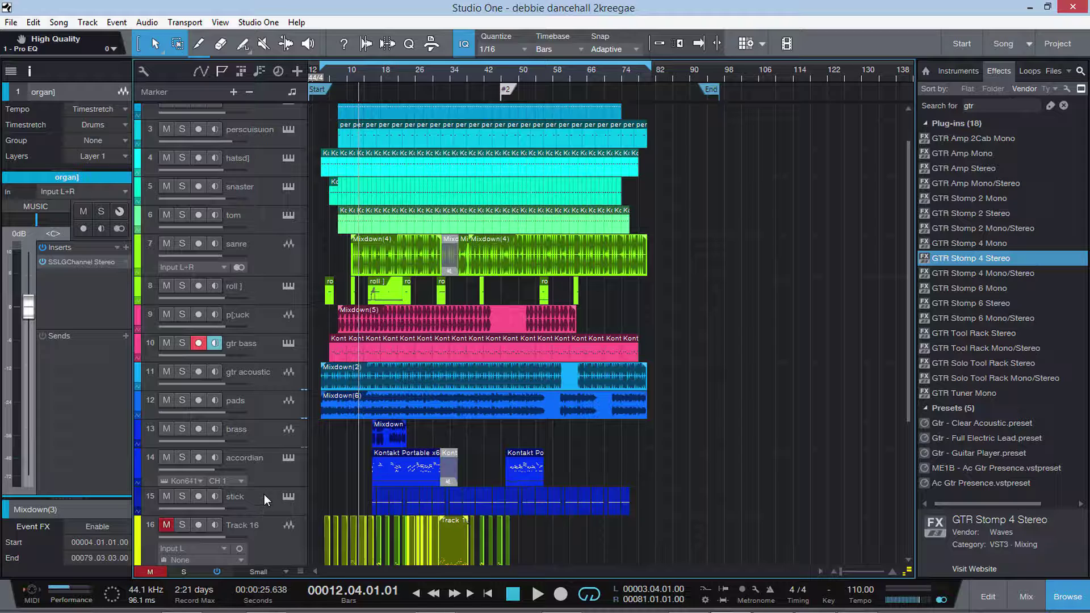
Step: Solo the brass track and play it briefly from bar 17
left_click(257, 439)
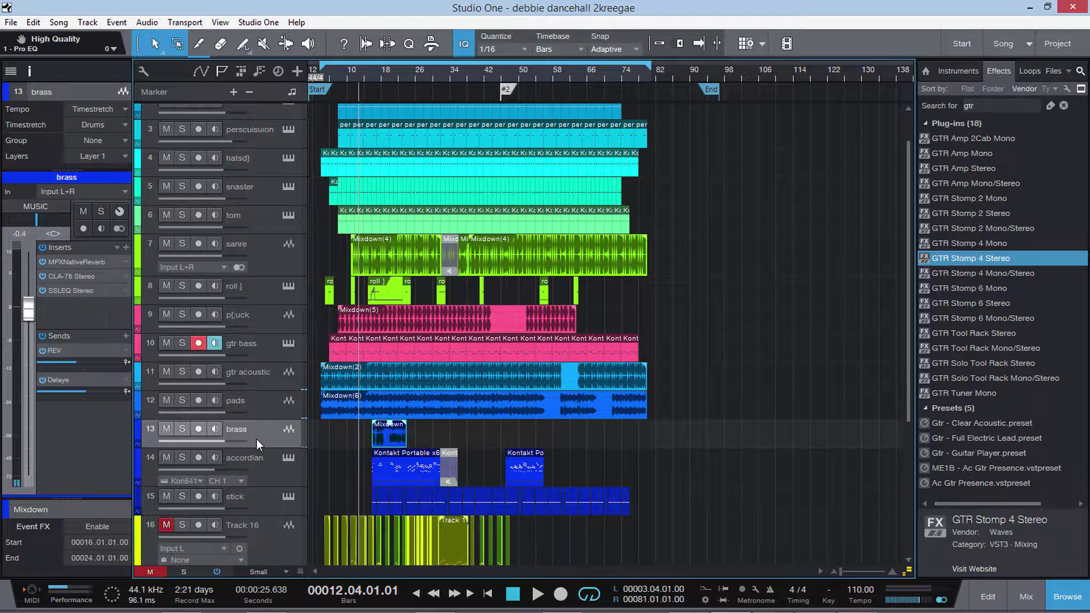
left_click(181, 429)
left_click(380, 70)
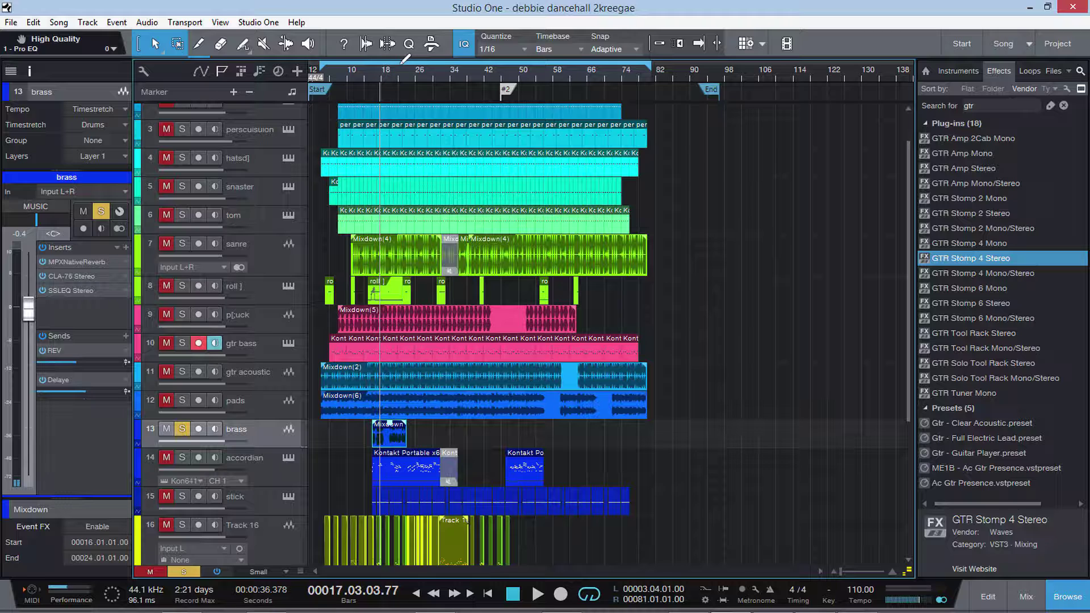
key("space")
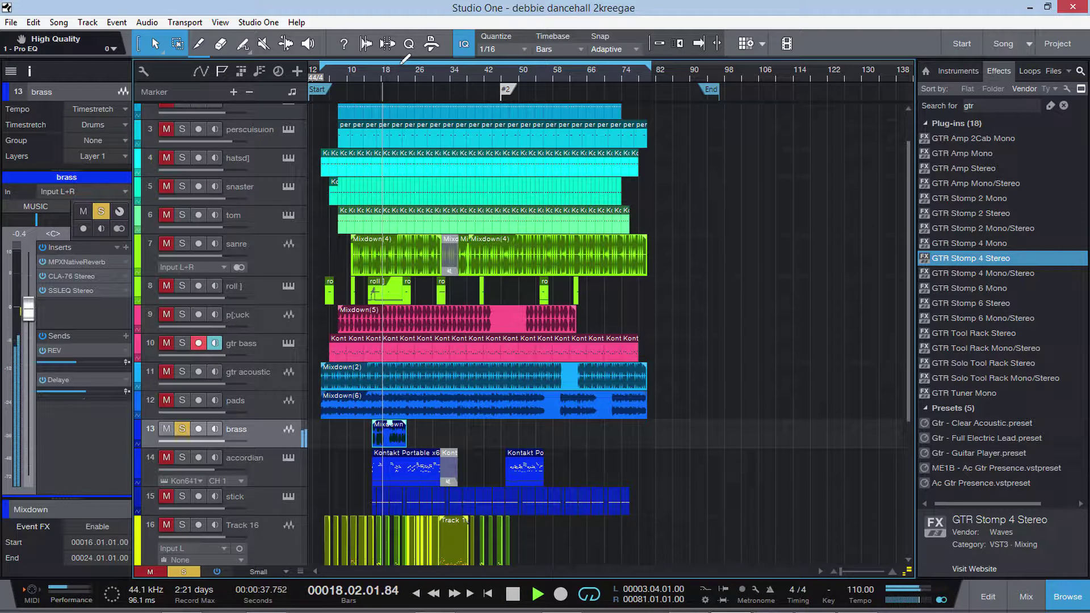
key("space")
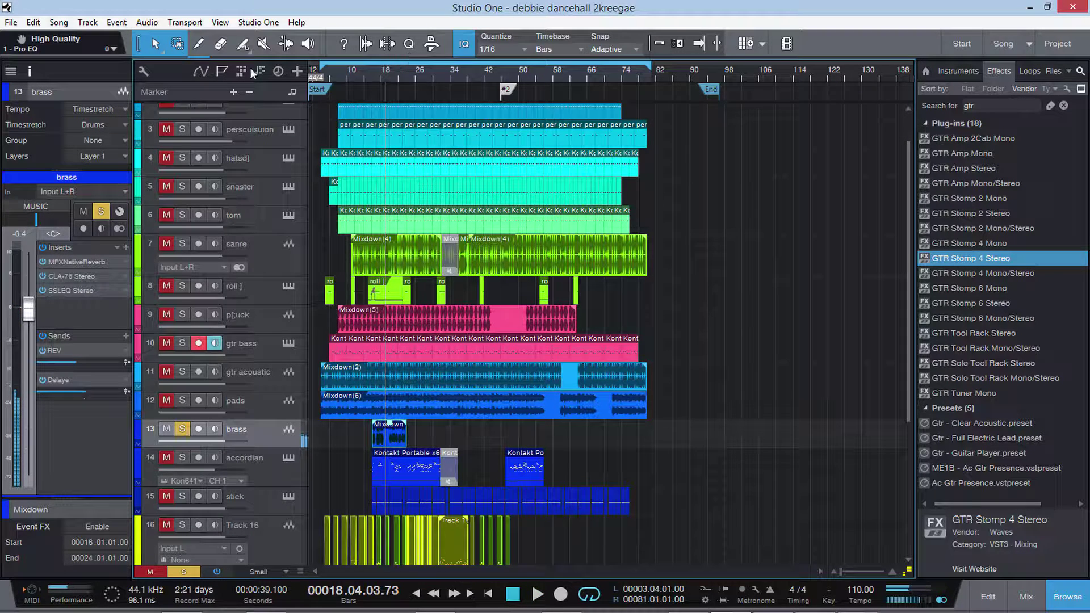
Step: Play the brass with its inserts and sends bypassed, then re-enable the inserts and stop
left_click(42, 249)
left_click(43, 337)
key("space")
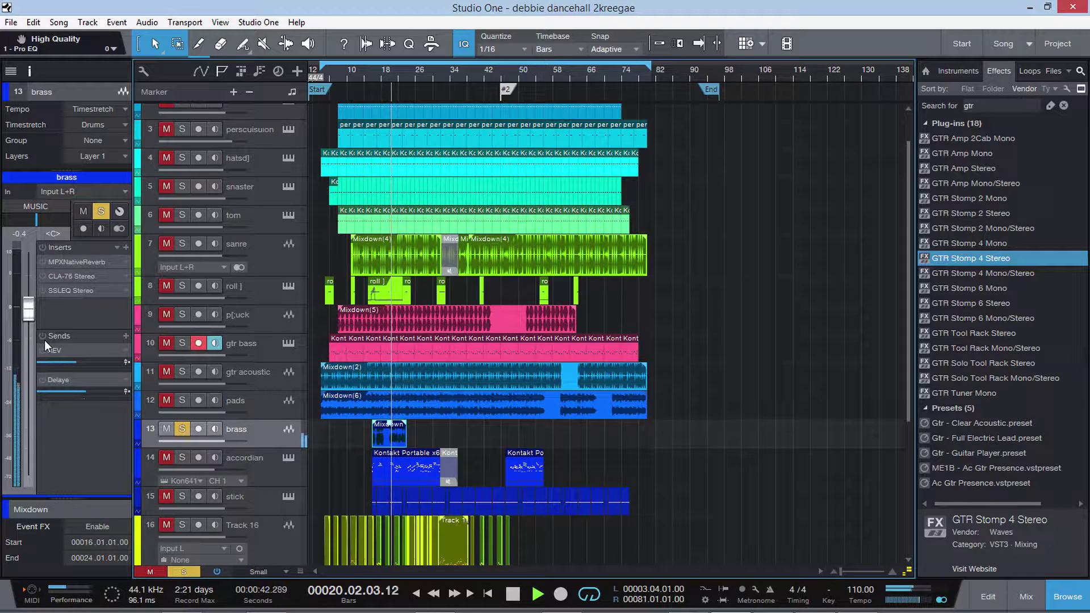
left_click(43, 276)
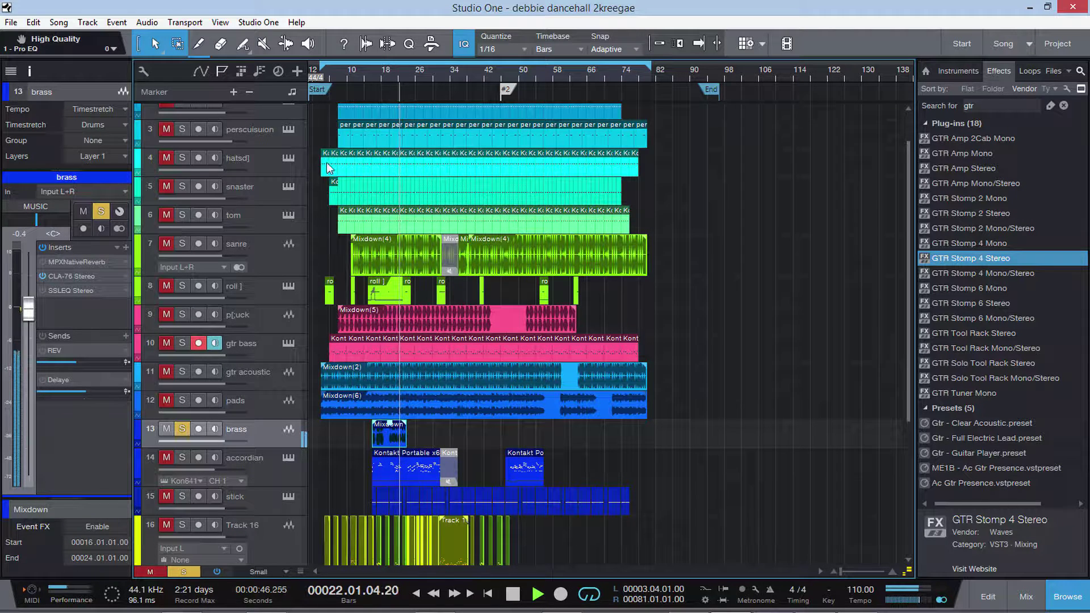
left_click(373, 70)
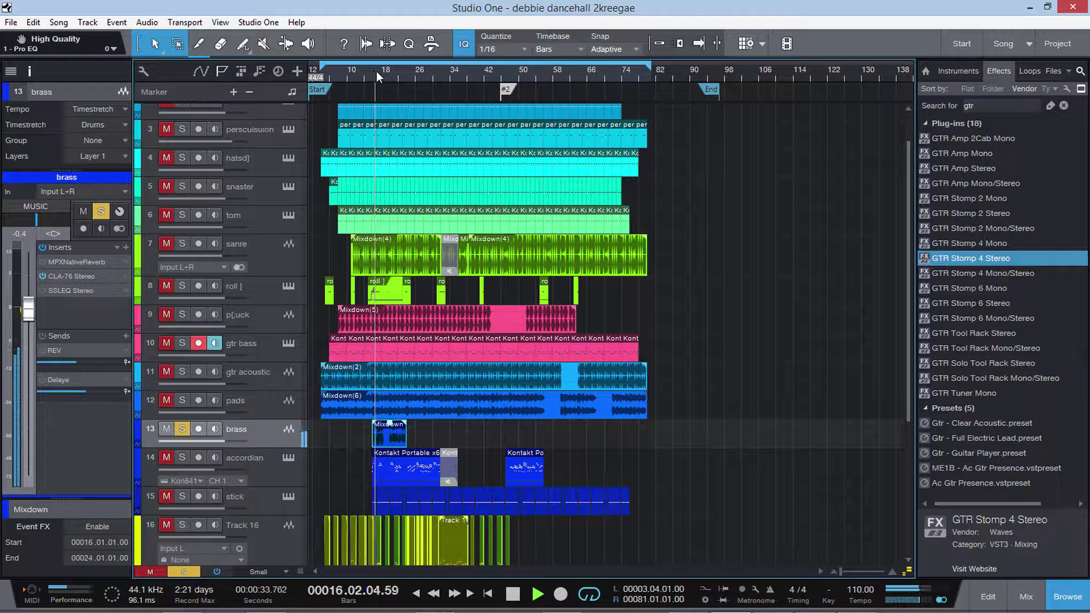
key("space")
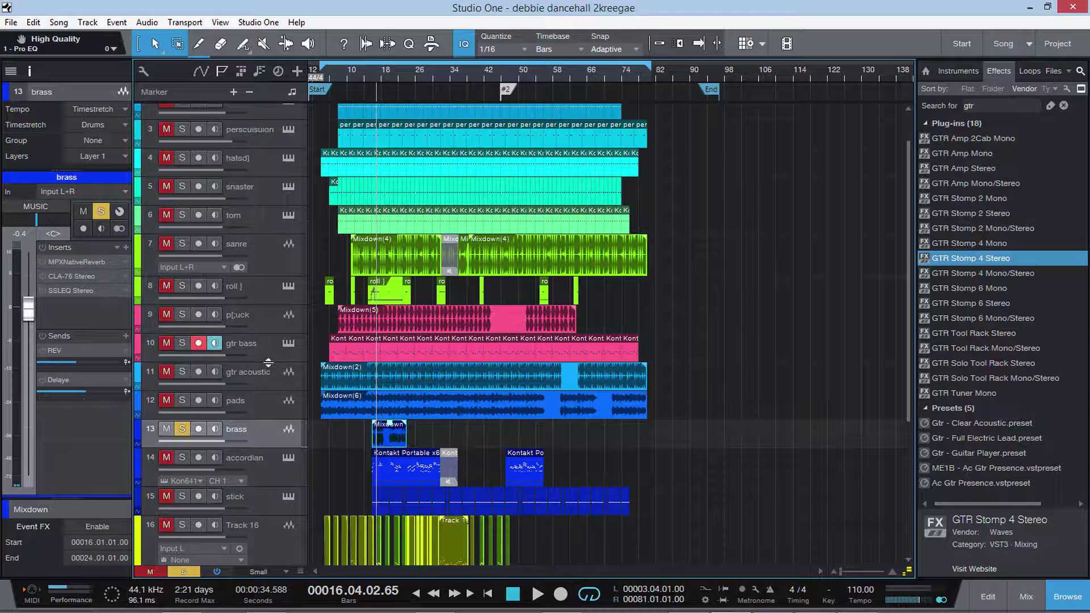
Step: Solo gtr acoustic in place of brass, play it, then clear its solo
left_click(261, 380)
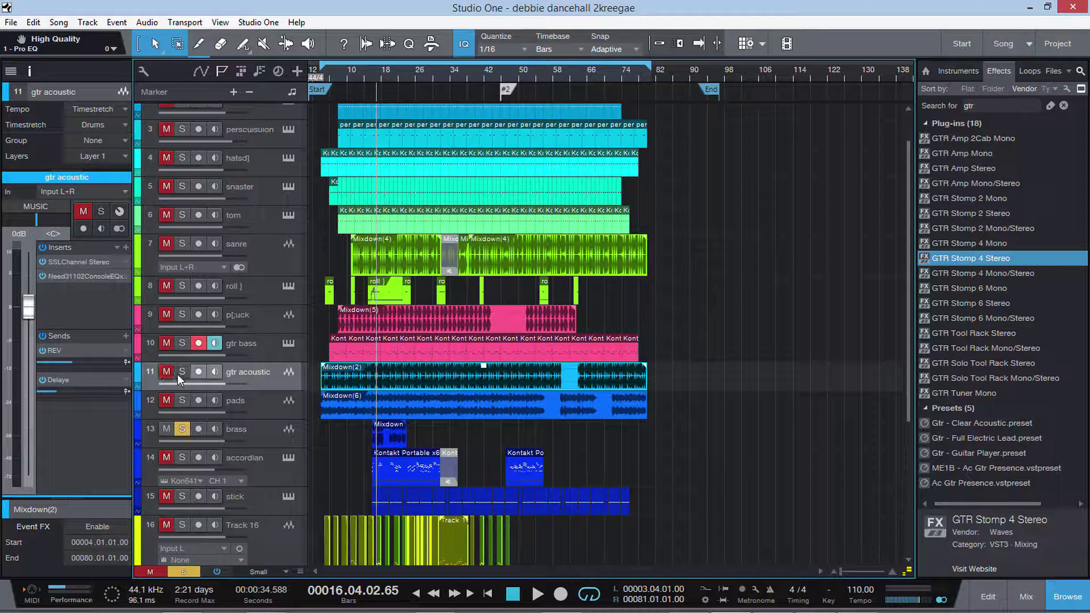
left_click(178, 375)
left_click(167, 429)
key("space")
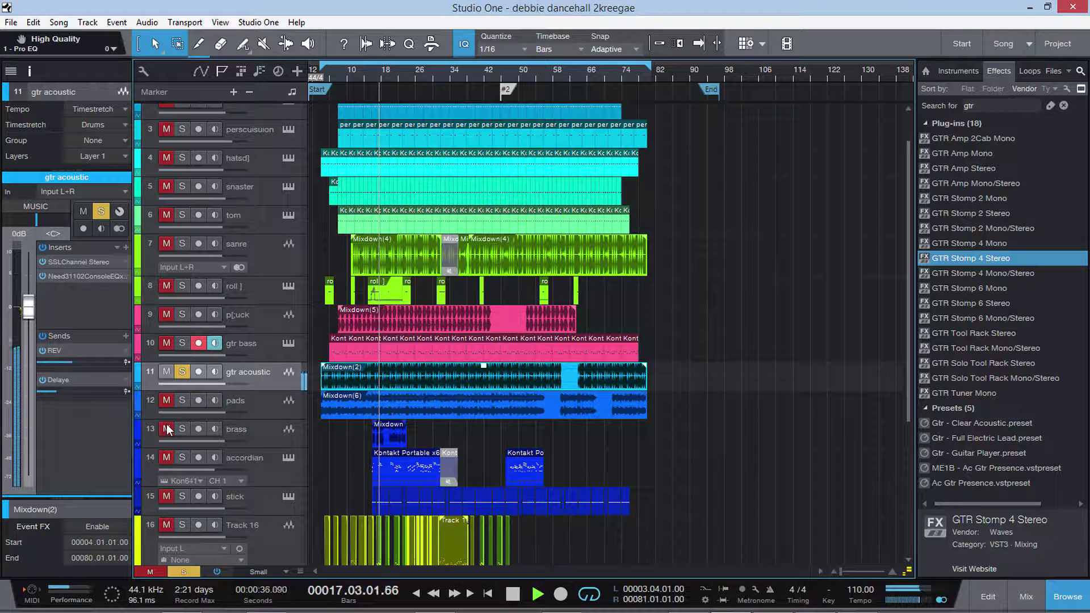
key("space")
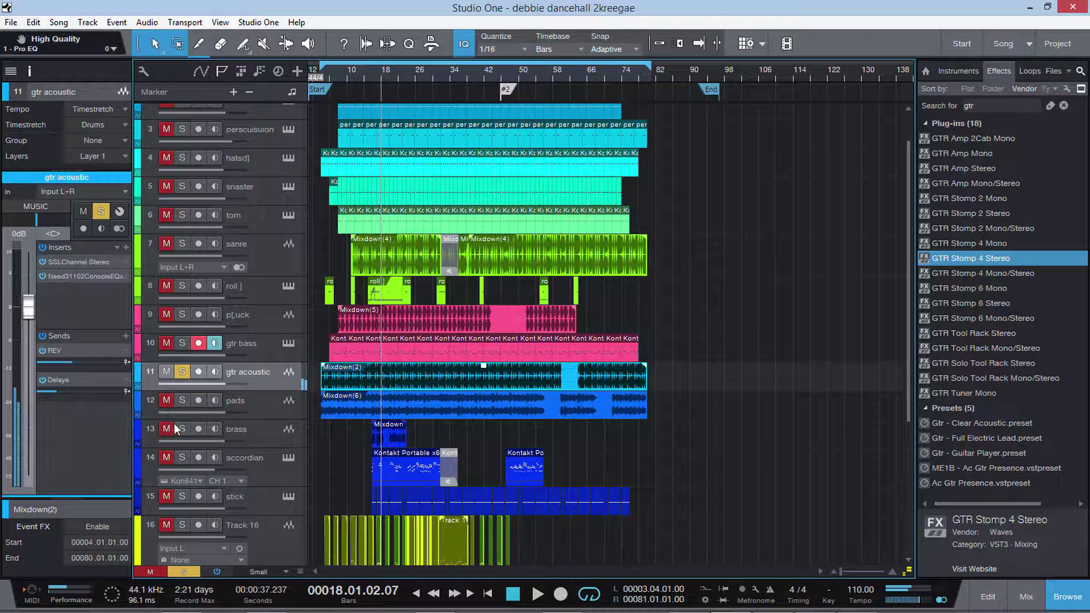
left_click(182, 372)
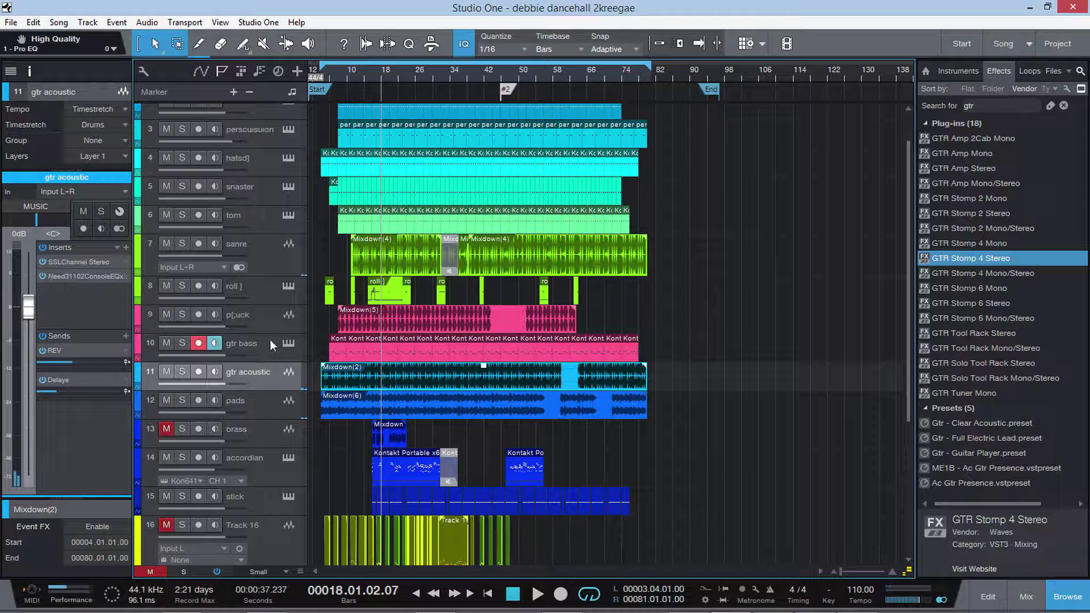
left_click(277, 475)
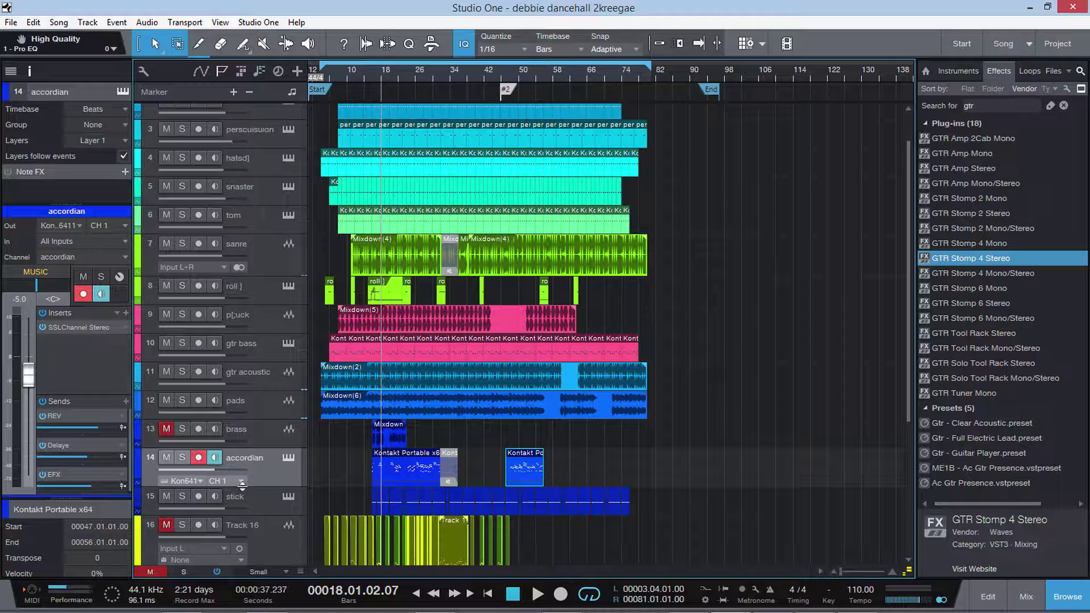
Step: Glance at the accordian's Kontakt, then review inserts on stick, Track 16, accordian and p[uck
left_click(289, 456)
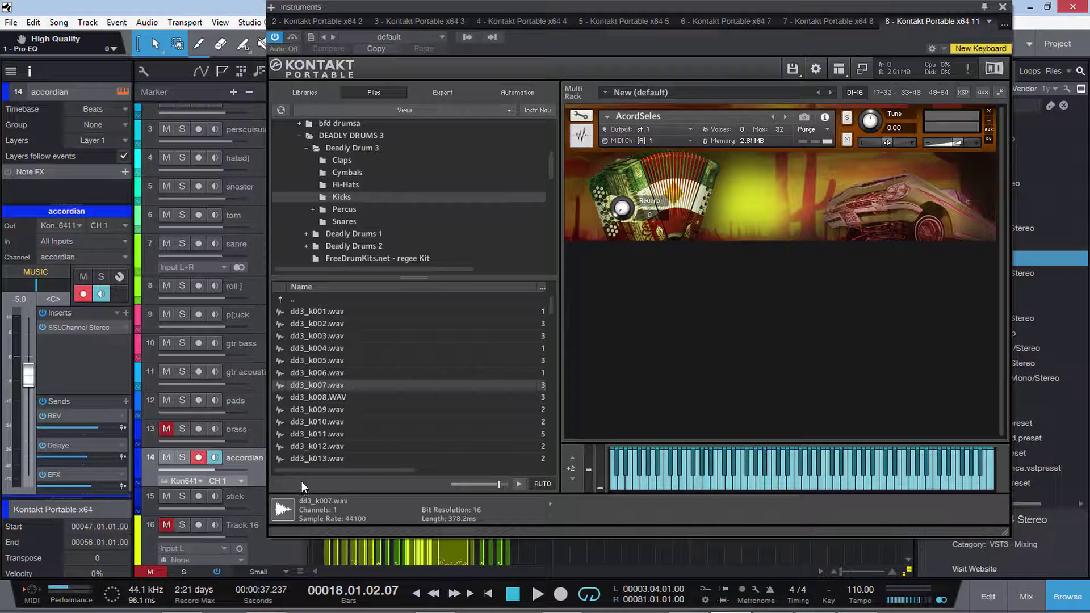
left_click(1003, 7)
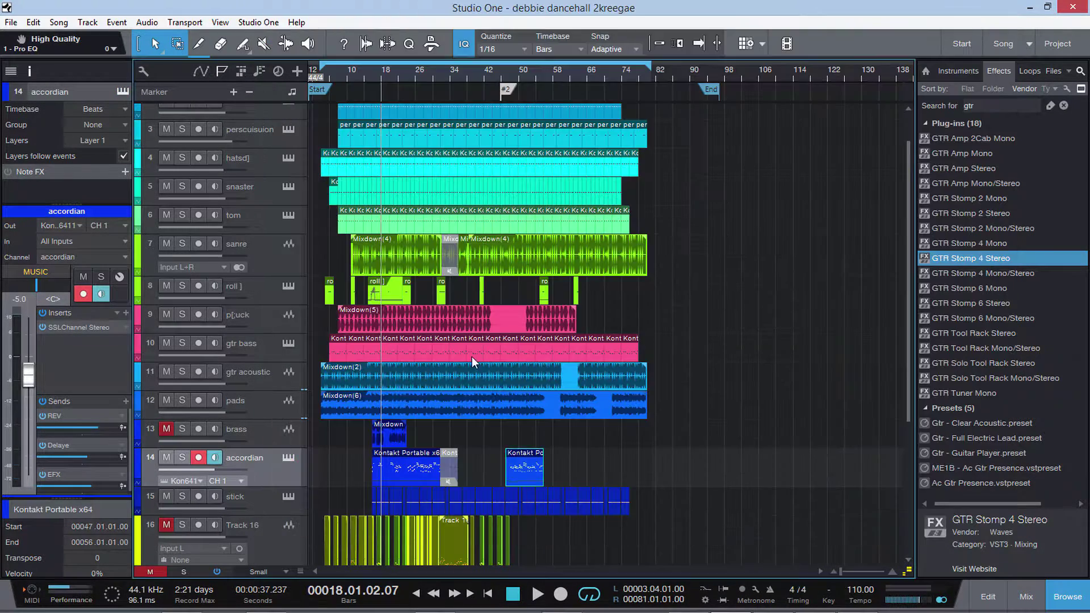
left_click(262, 506)
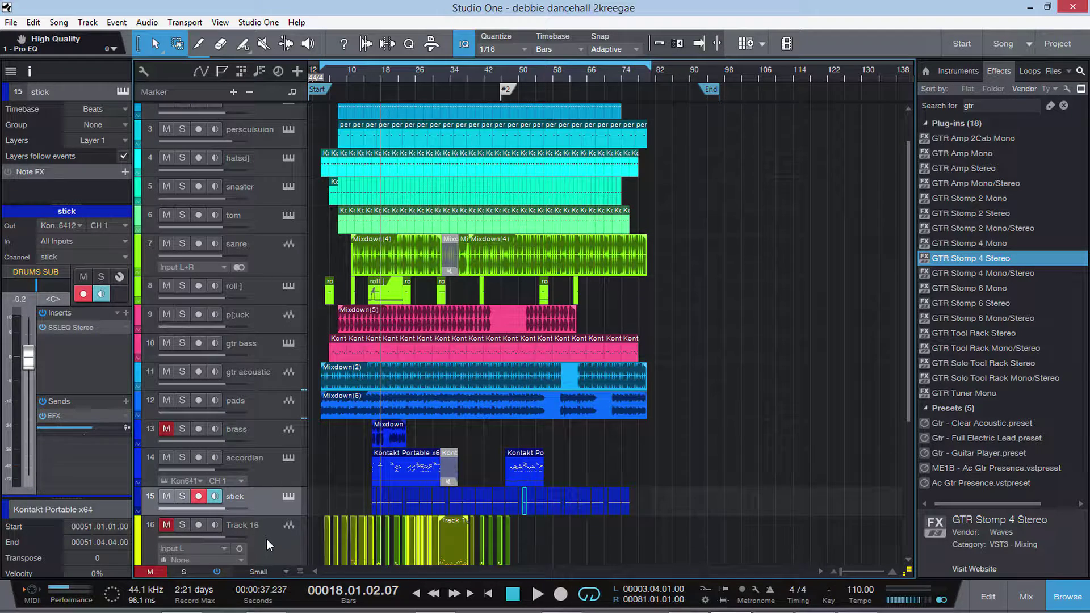
left_click(267, 539)
left_click(270, 471)
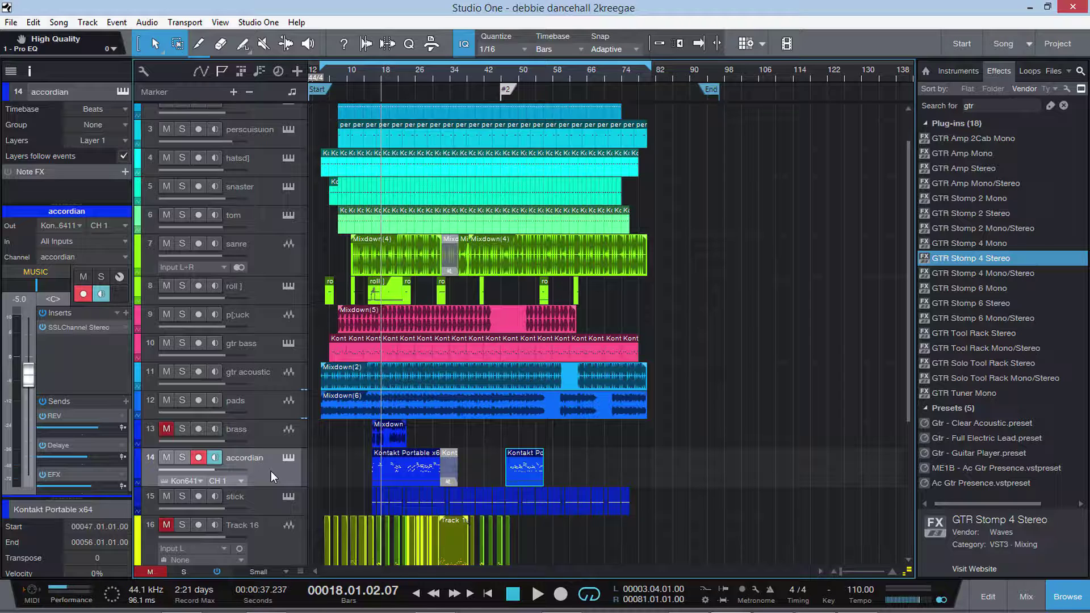
left_click(257, 325)
Step: Play from bar 13, soloing the roll ] track and then the tom track
left_click(272, 289)
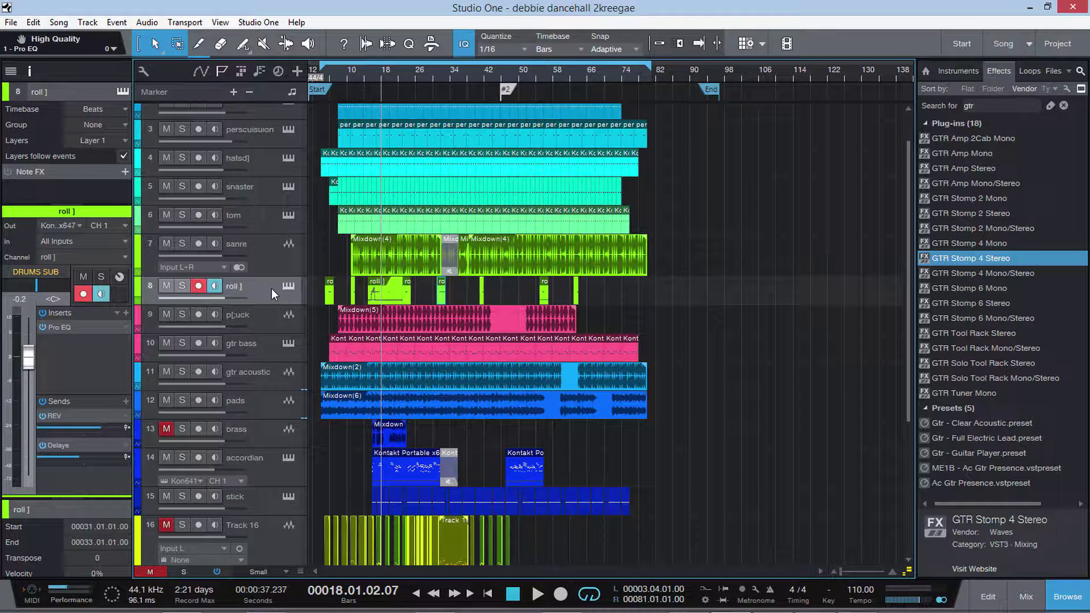
left_click(362, 79)
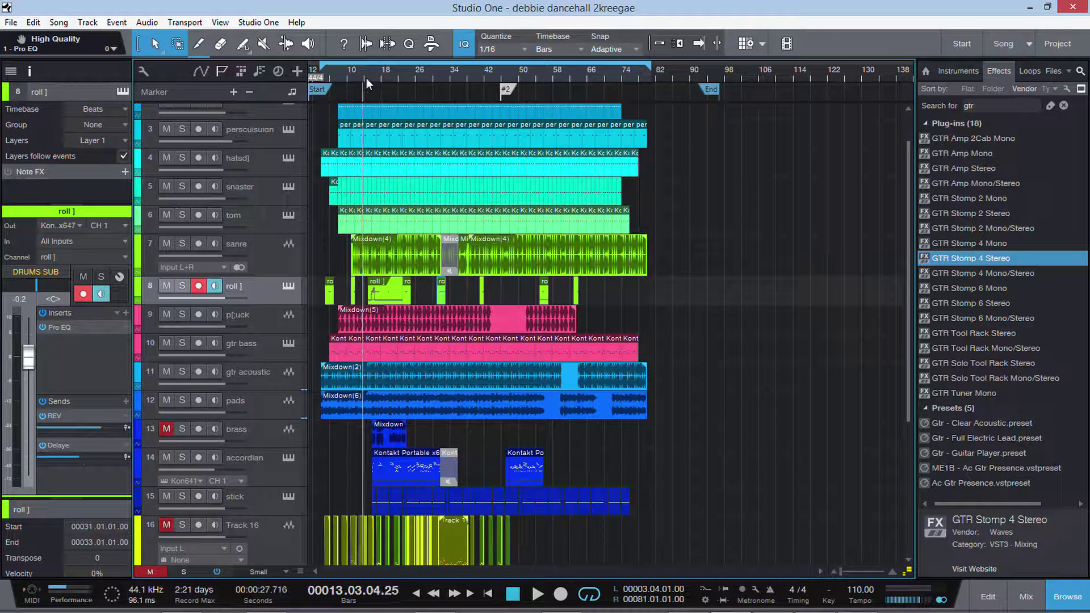
key("space")
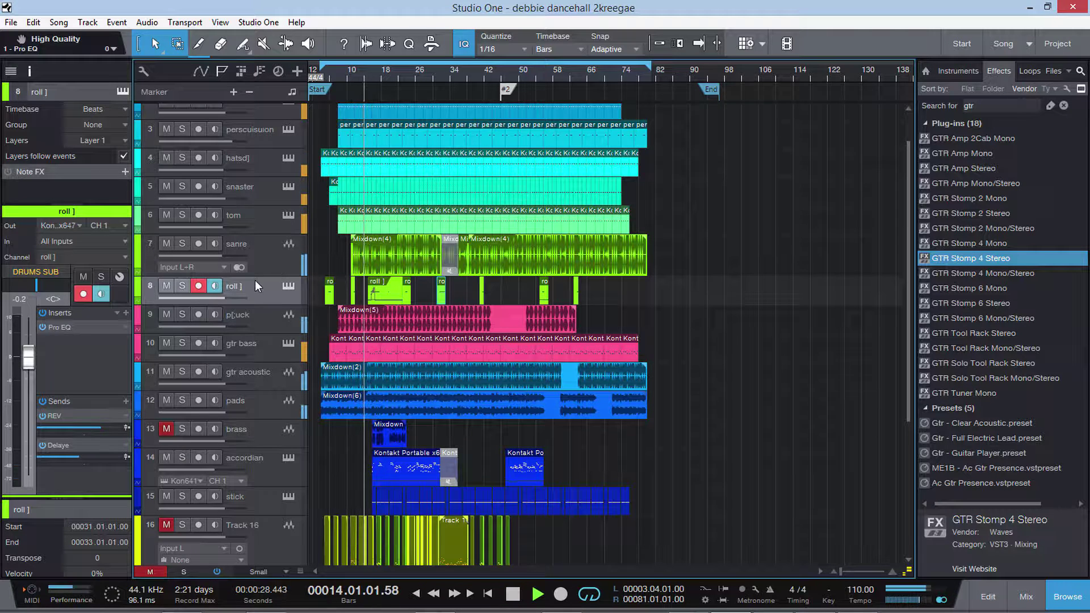
left_click(178, 286)
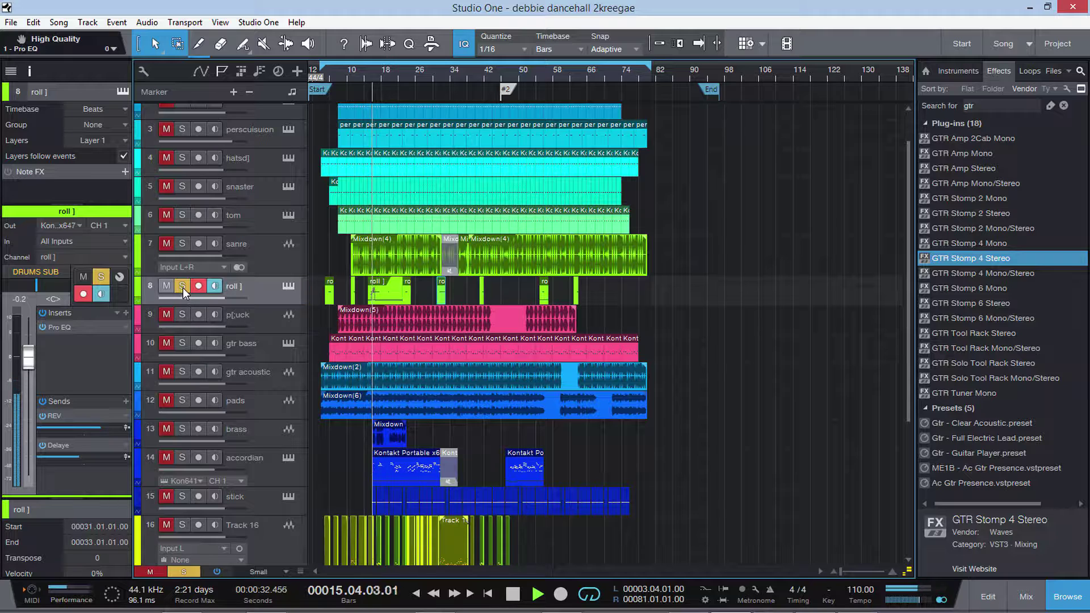
left_click(182, 286)
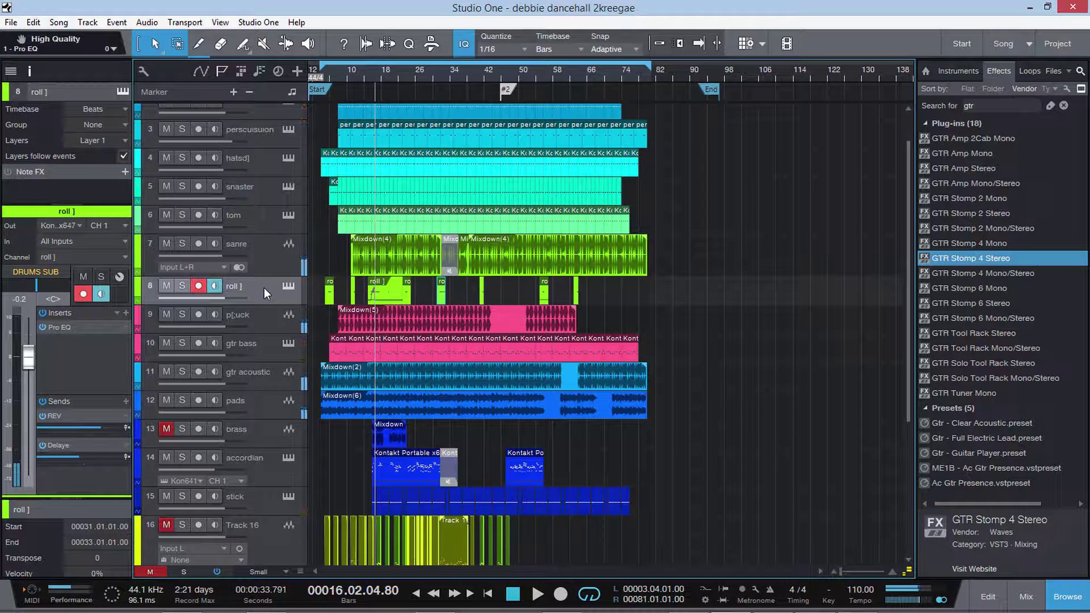
left_click(181, 215)
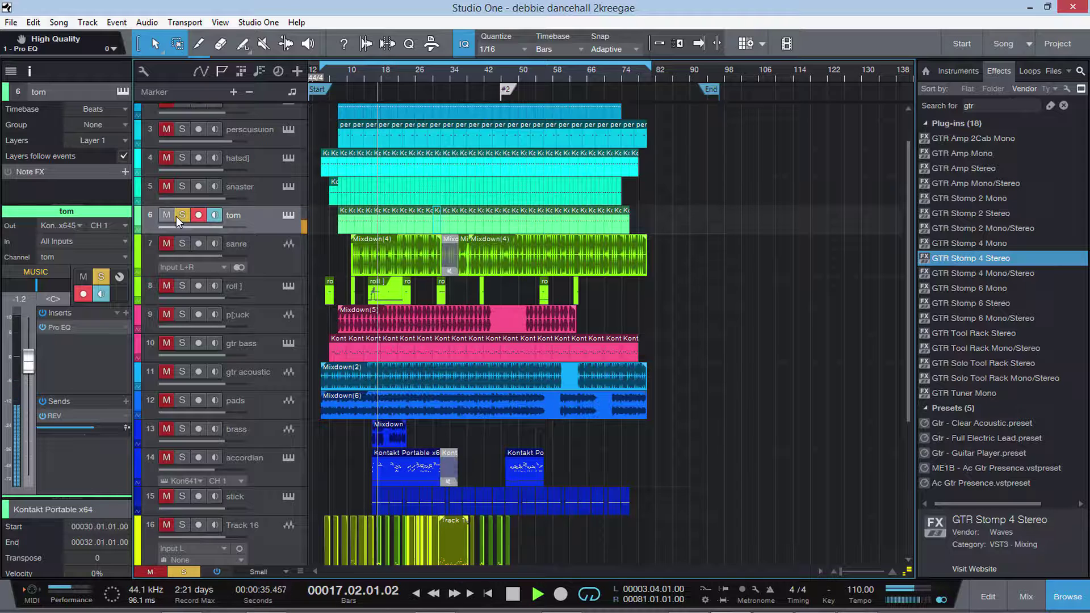
key("space")
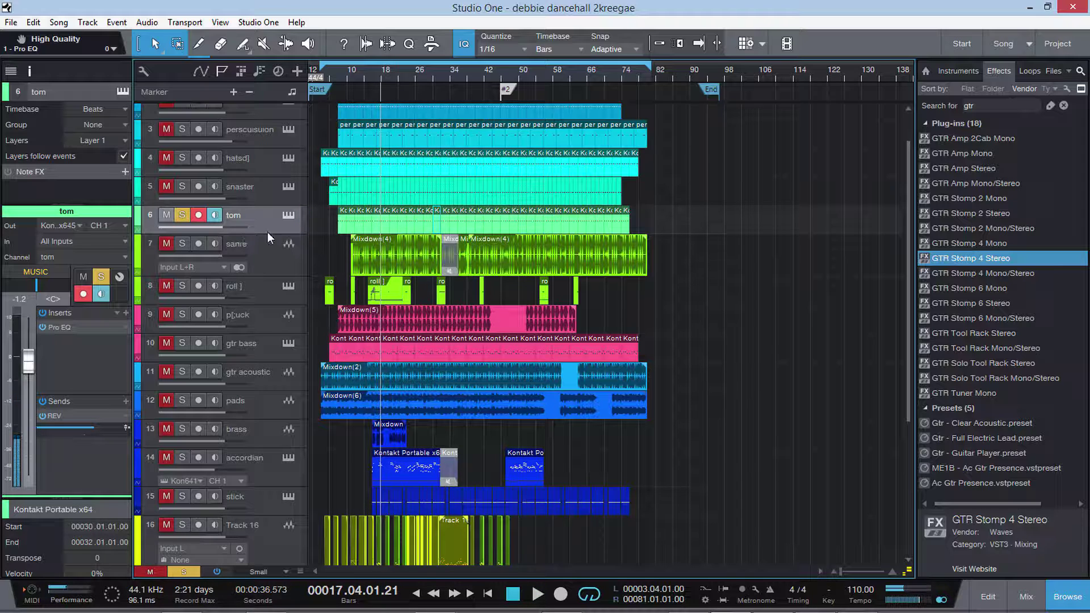
Step: Inspect the tom's Kontakt 84_Low_Tom sound and Pro EQ curve, then unsolo the tom
left_click(288, 217)
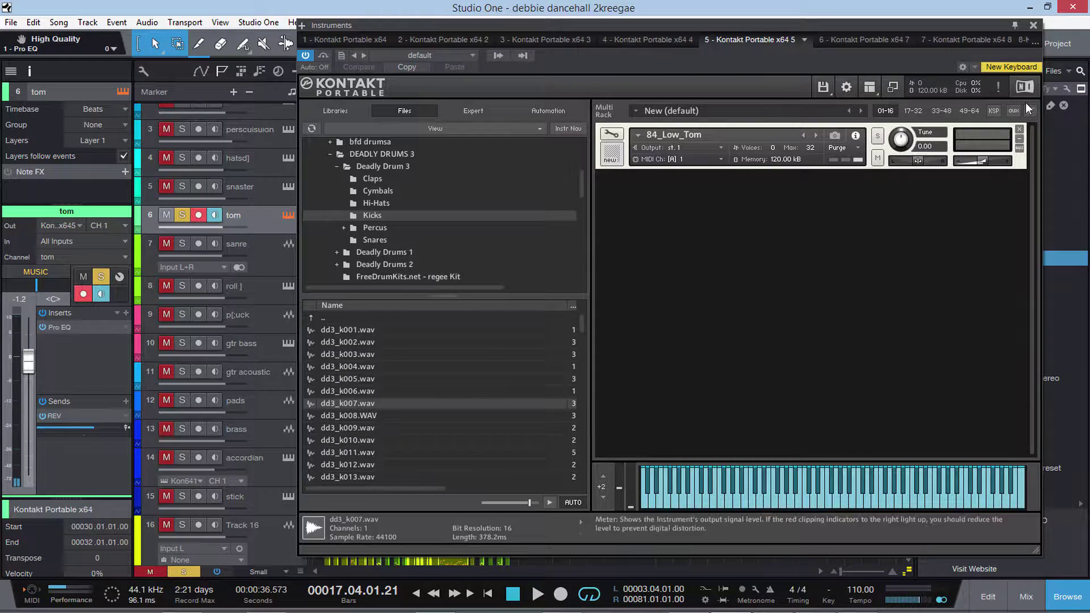
left_click(1033, 26)
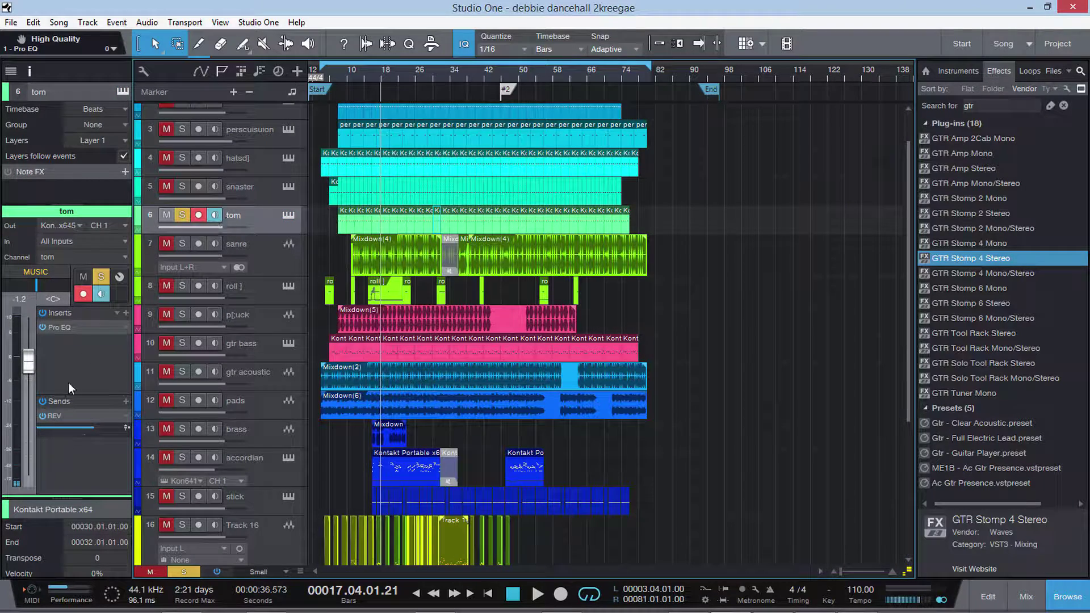
left_click(61, 326)
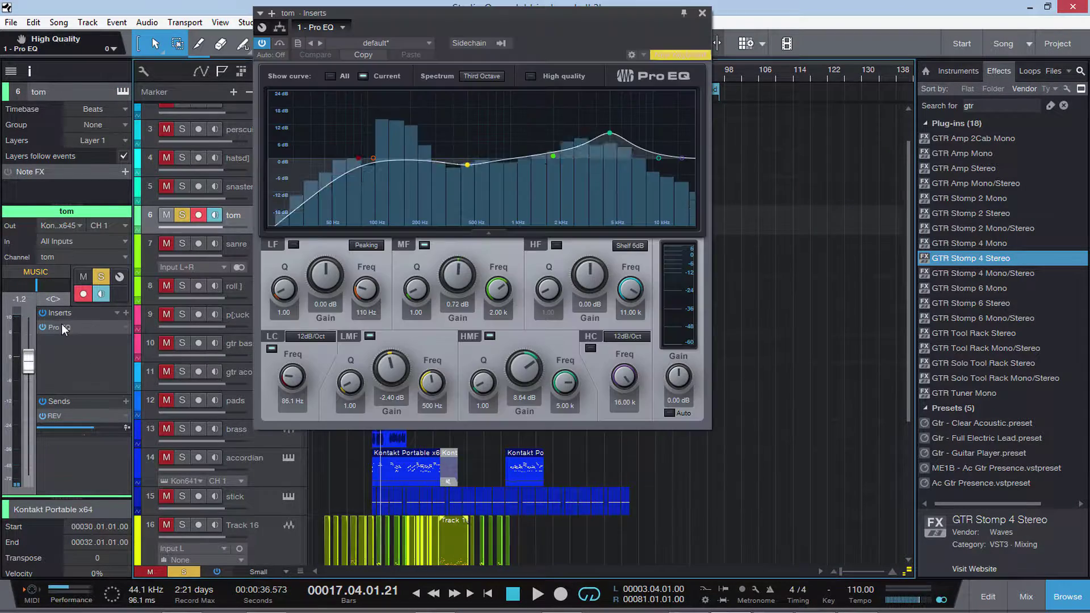
left_click(703, 13)
left_click(182, 214)
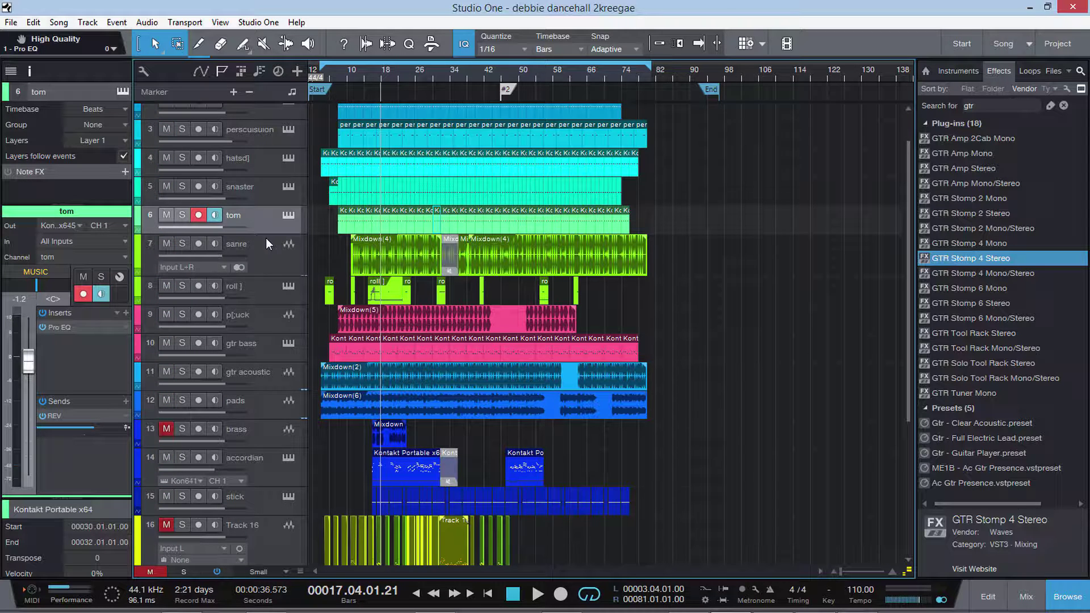
Step: Scroll through the channels in the mixer Console, then close it
scroll(311, 322, "up", 2)
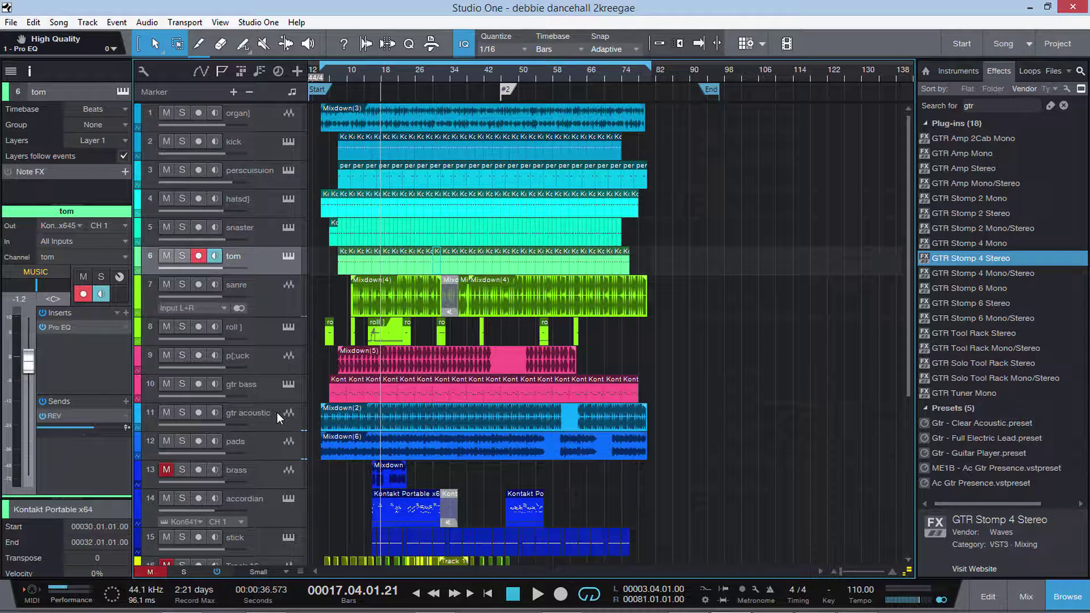
left_click(1027, 597)
left_click_drag(637, 608, 816, 591)
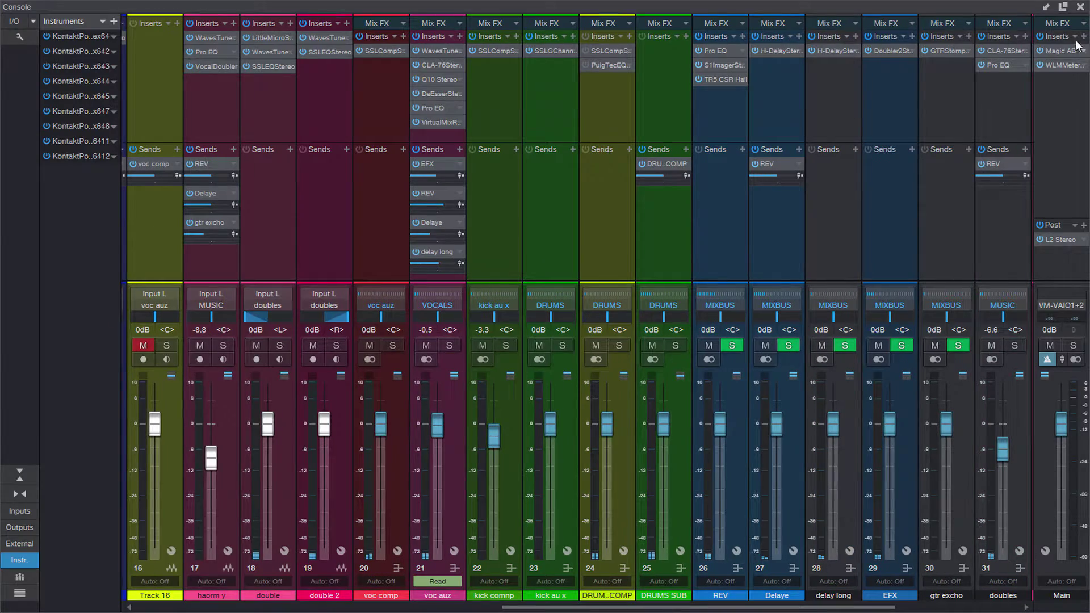
left_click(1079, 7)
Step: Solo the kick track and play from around bar 17
left_click(249, 143)
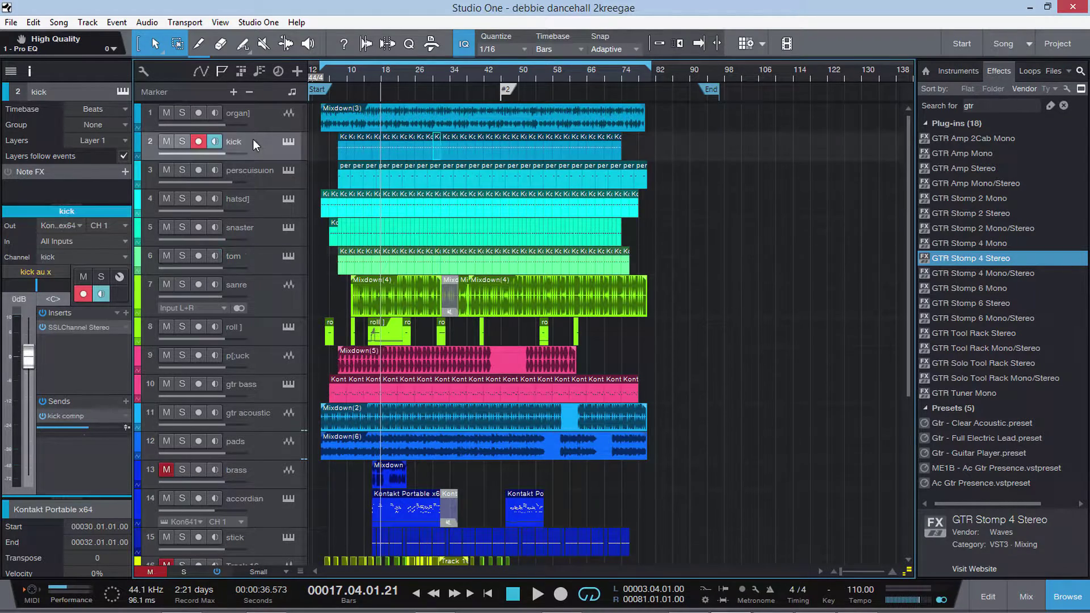
left_click(182, 142)
left_click(379, 74)
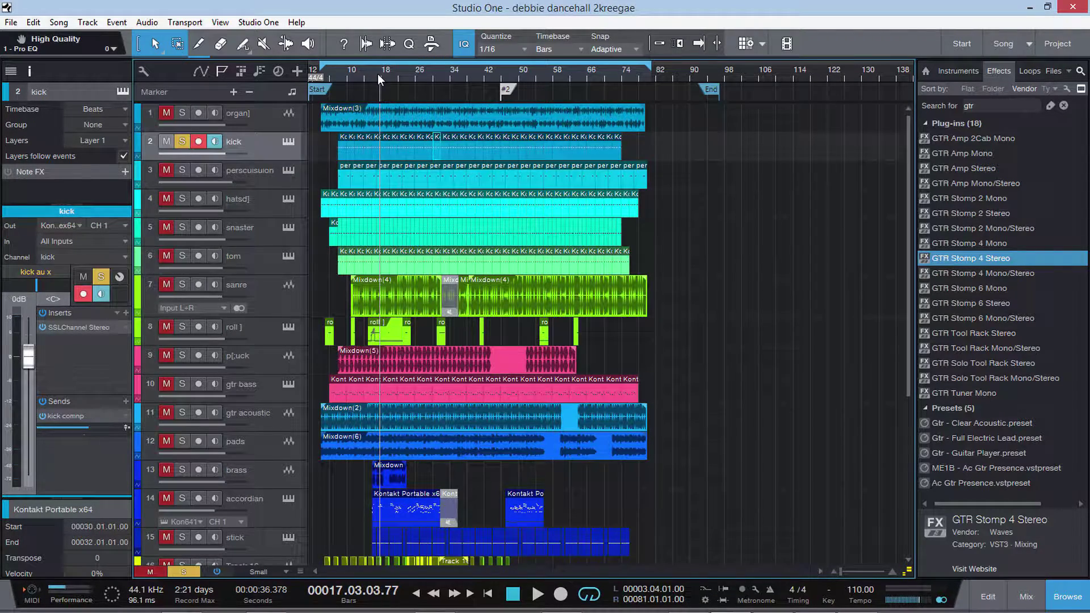
key("space")
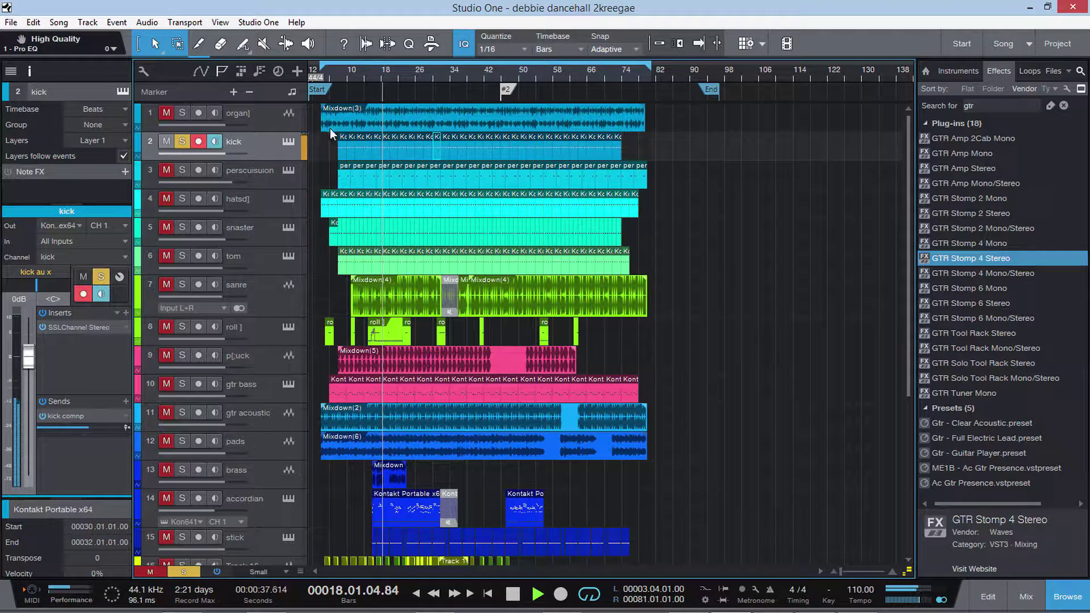
Step: Check the SSLComp Stereo on the kick comnp bus in the Console, then close it
left_click(1026, 596)
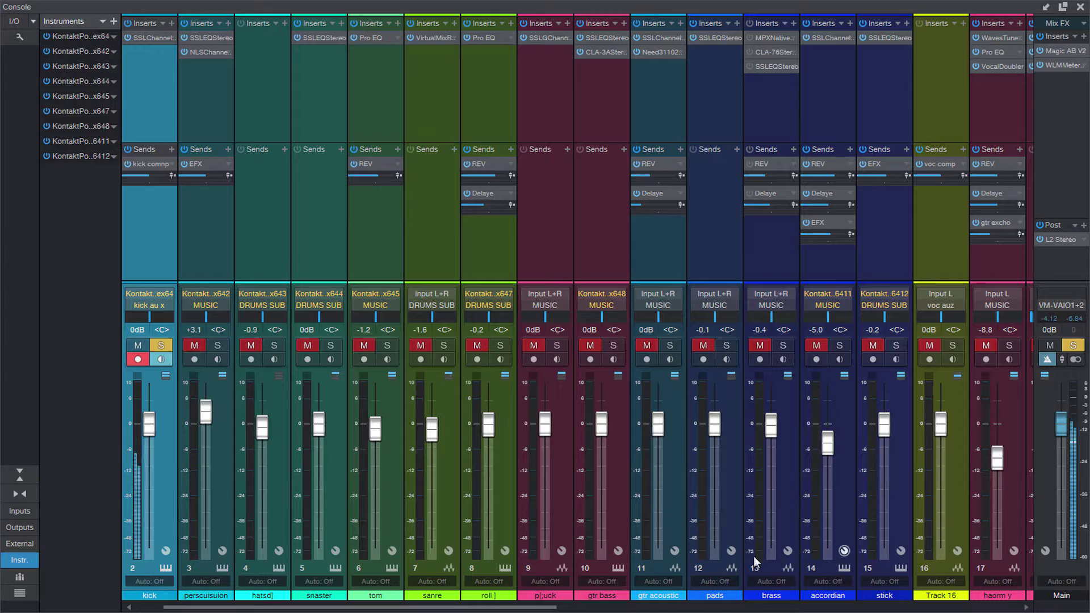
left_click_drag(551, 607, 897, 608)
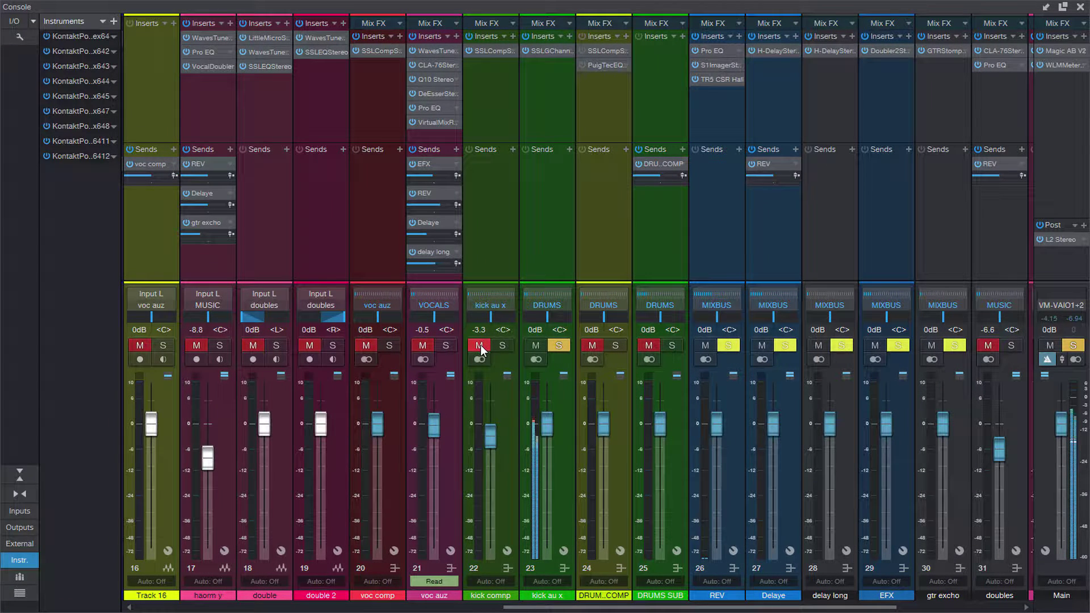
left_click(493, 49)
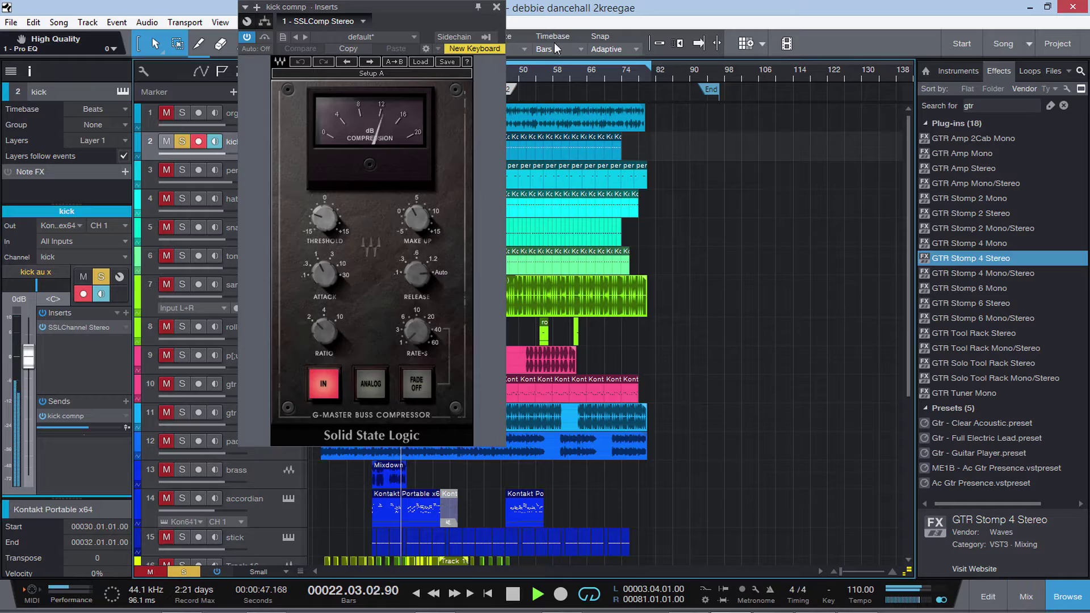
key("F3")
left_click(496, 7)
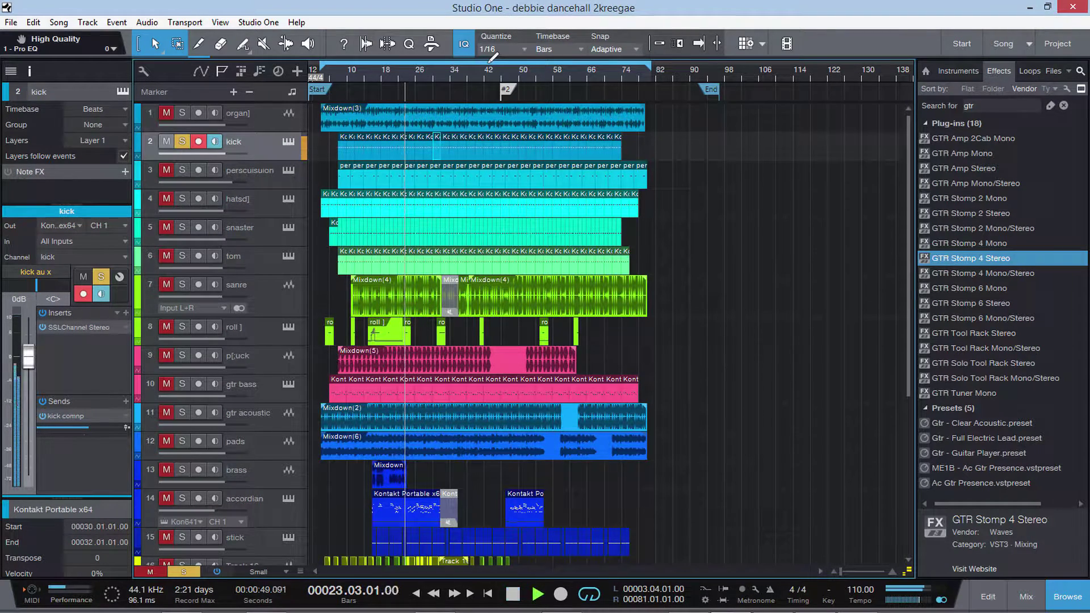
Step: Audition the kick with its SSLChannel Stereo bypassed, then switch the plug-in back on
key("space")
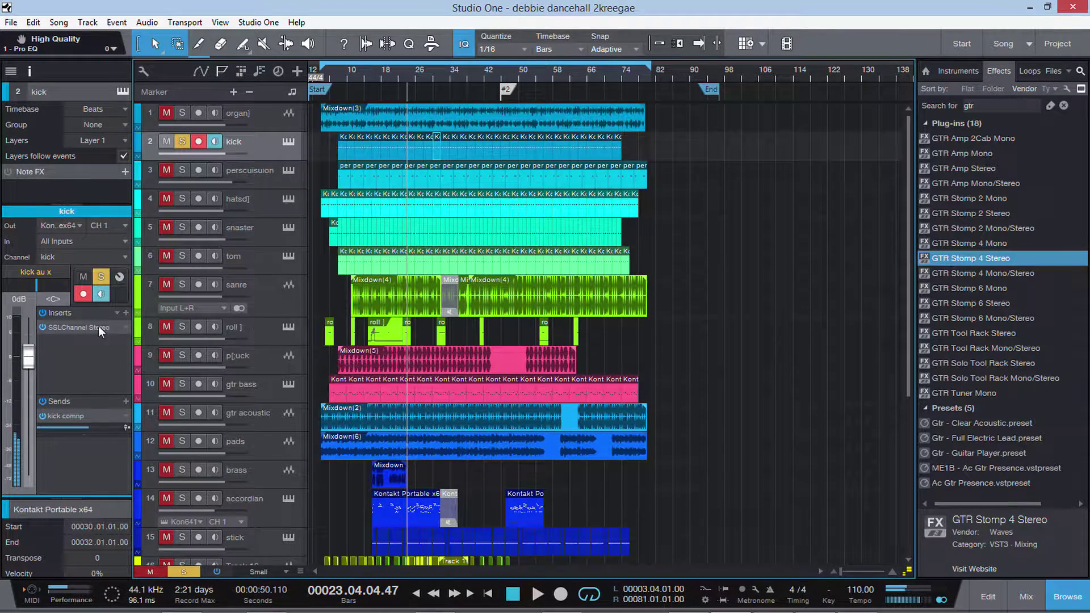
left_click(81, 327)
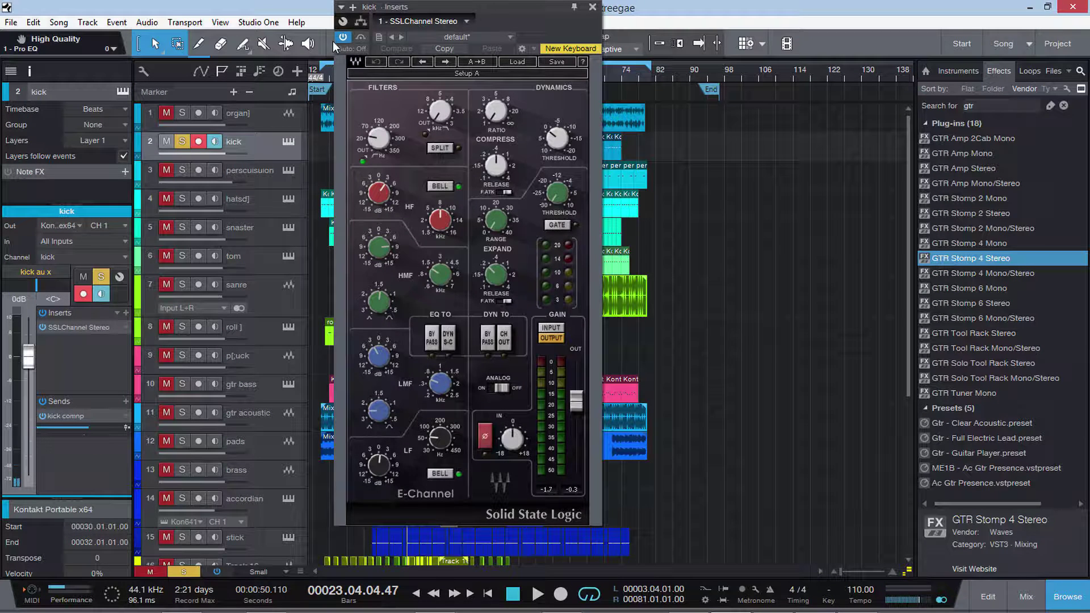
left_click(342, 37)
key("space")
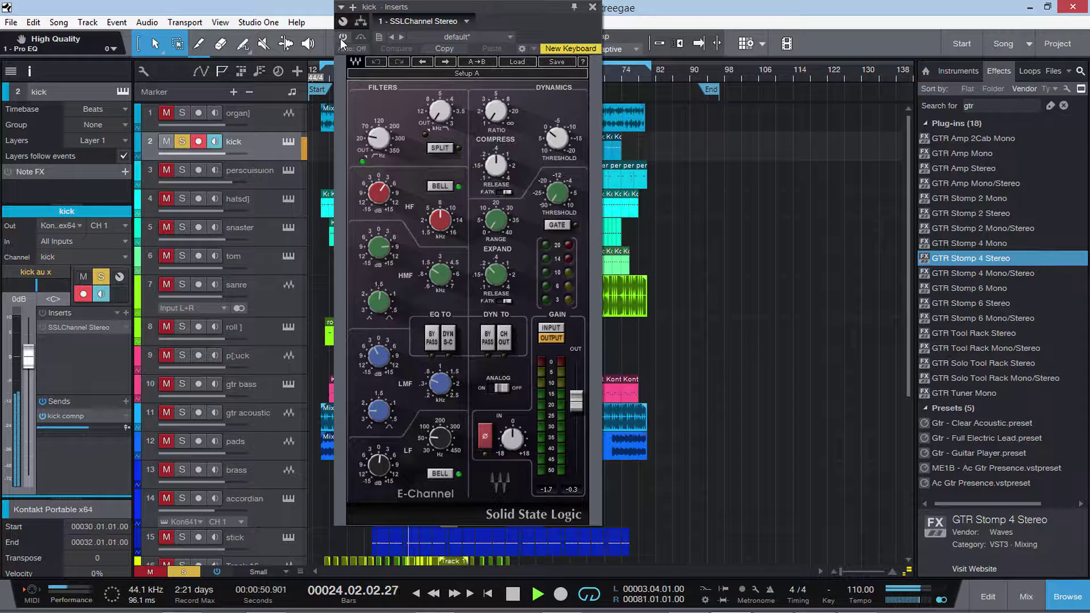
key("space")
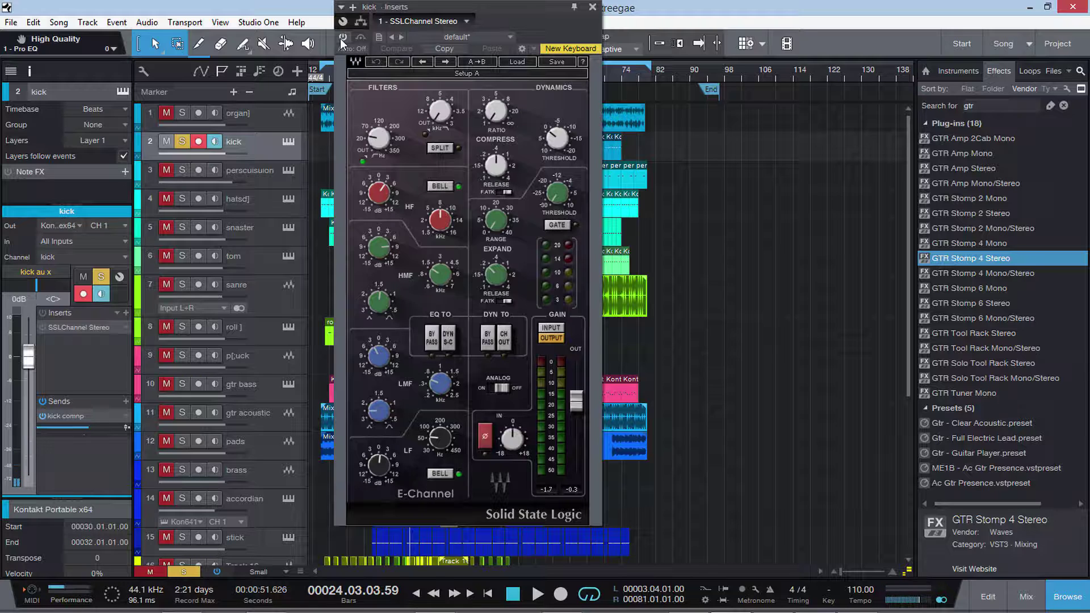
left_click(340, 38)
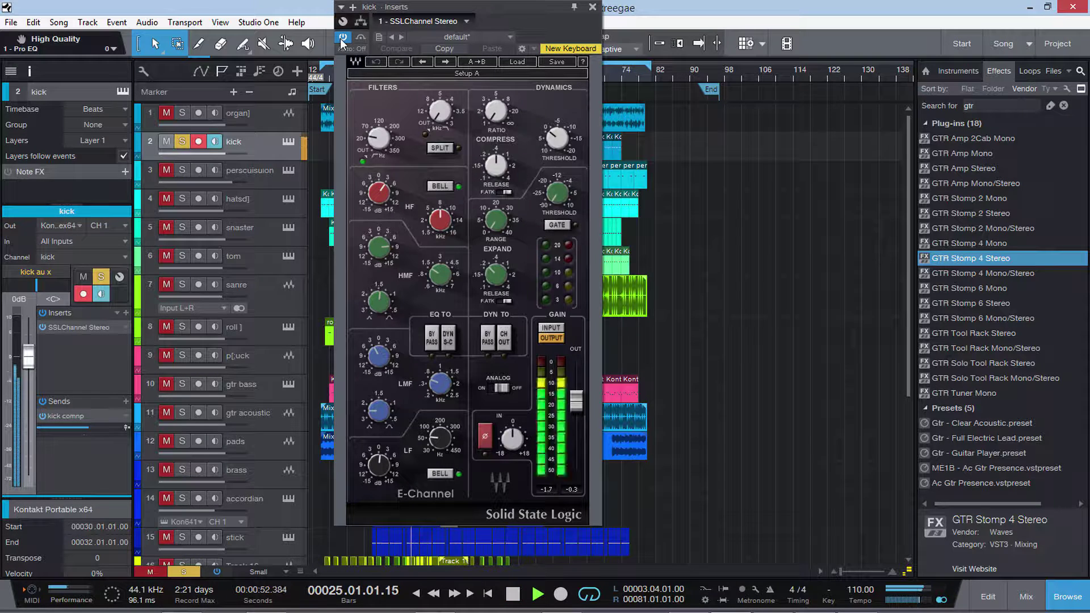
Step: Close the SSLChannel plug-in window and bring up the mixer console, scrolled right
left_click(592, 7)
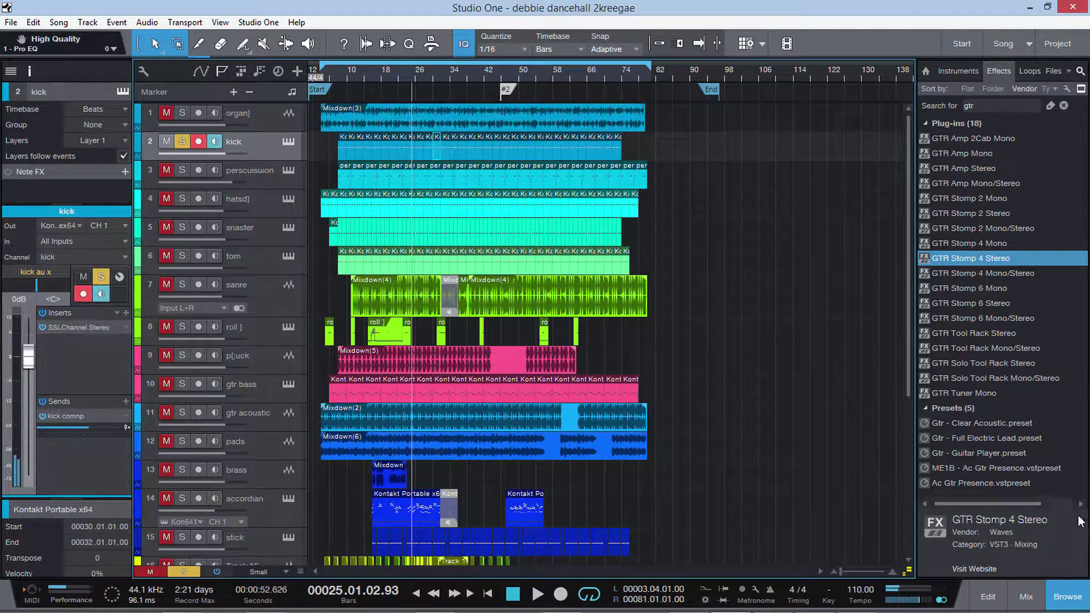
left_click(1026, 596)
left_click_drag(570, 607, 863, 596)
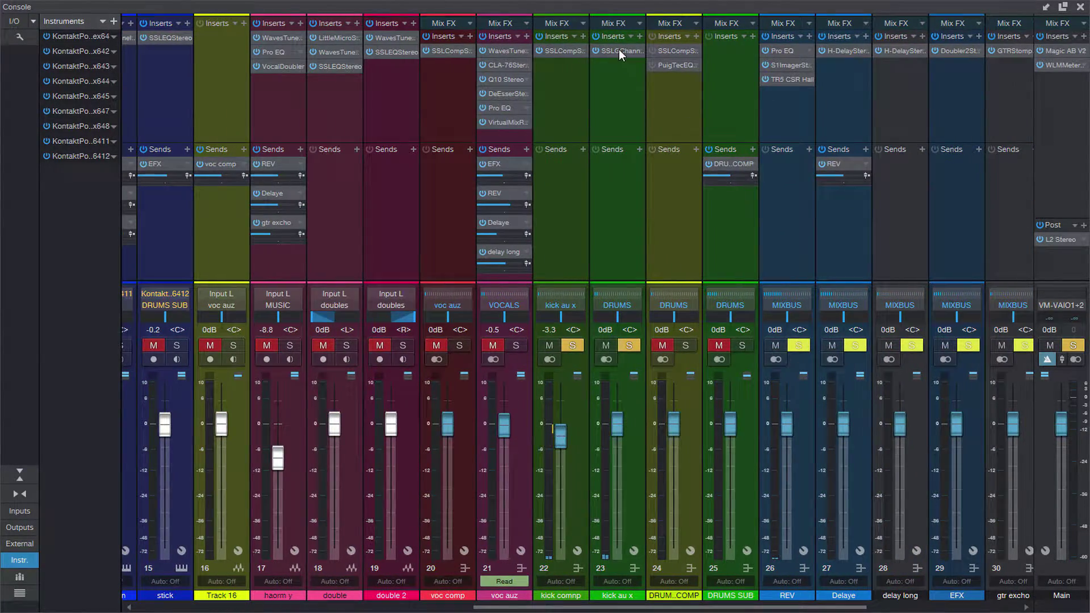
Step: Check the SSLGChannel low-frequency gain and frequency settings on kick aux, then close the console
left_click(619, 50)
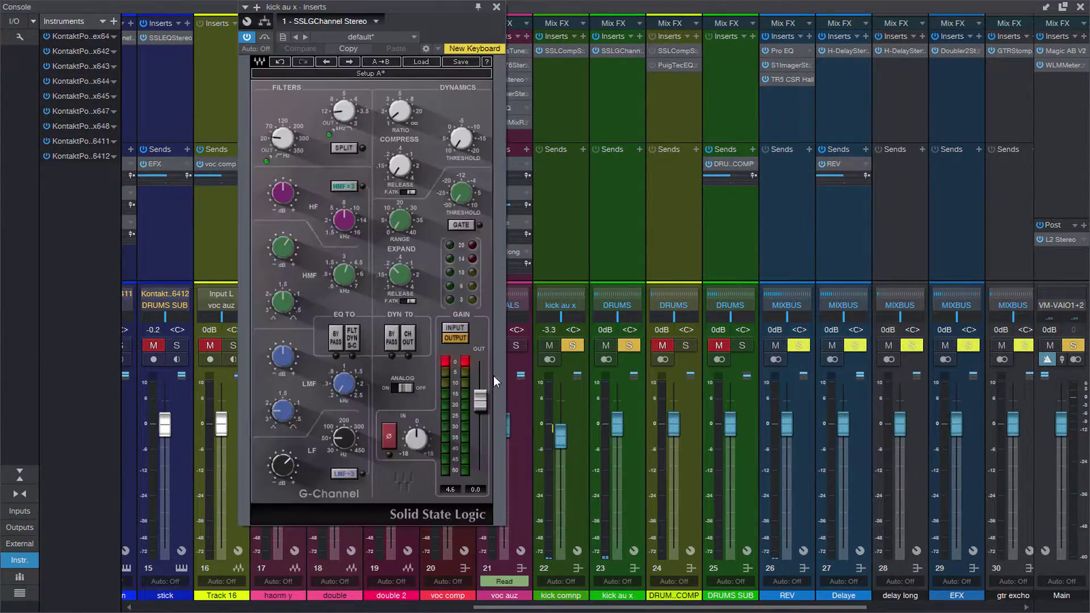
left_click(284, 464)
left_click(339, 449)
left_click(497, 7)
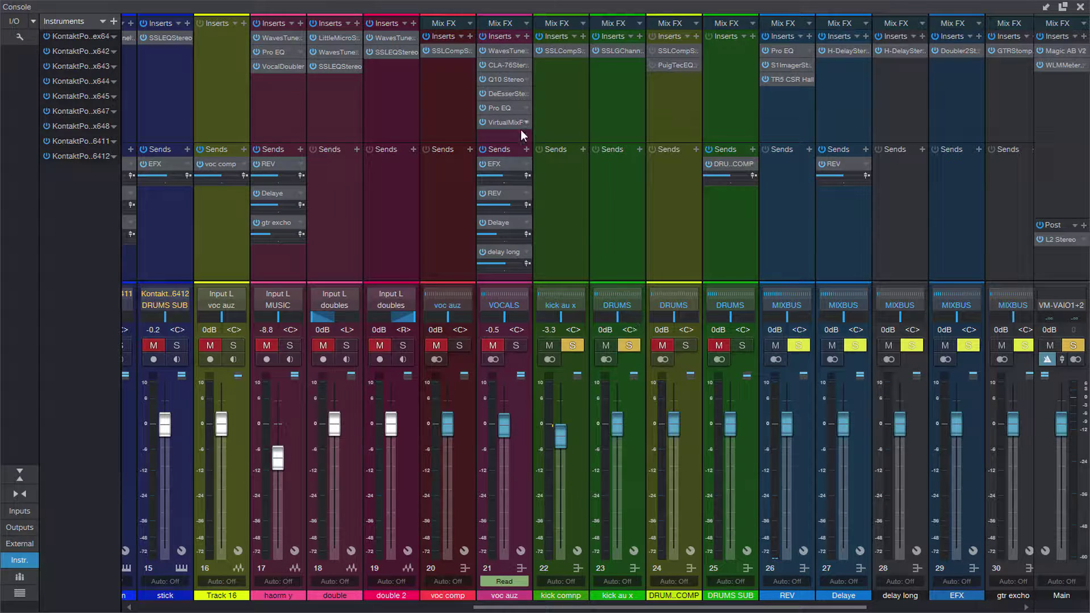
left_click(1081, 7)
Step: Unsolo the kick track and open the mixer scrolled to the VOCALS bus chain
left_click(182, 141)
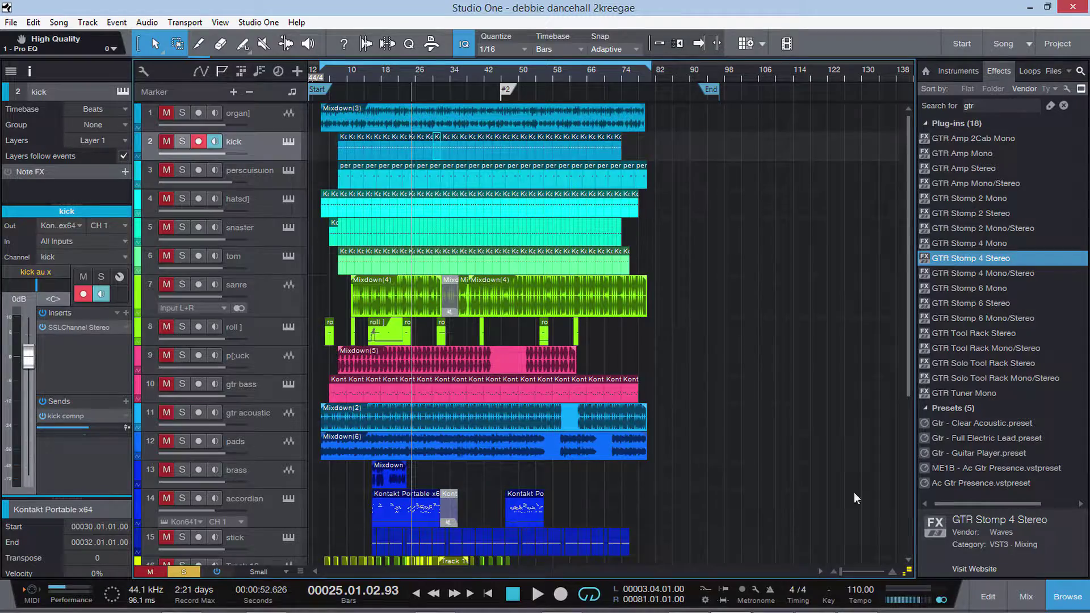
left_click(1026, 596)
left_click_drag(582, 606, 837, 607)
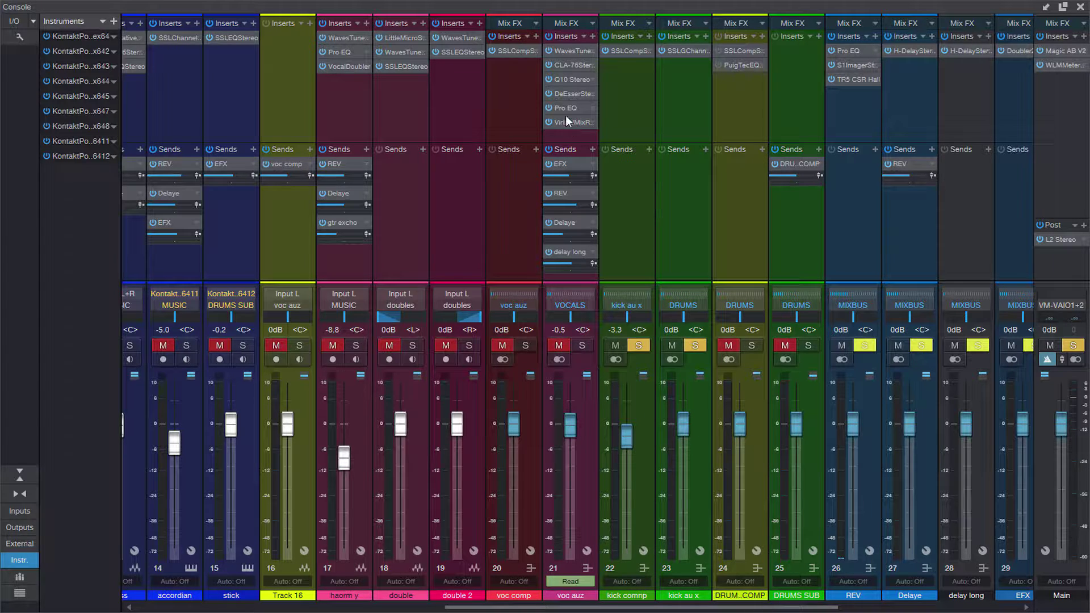
left_click(570, 66)
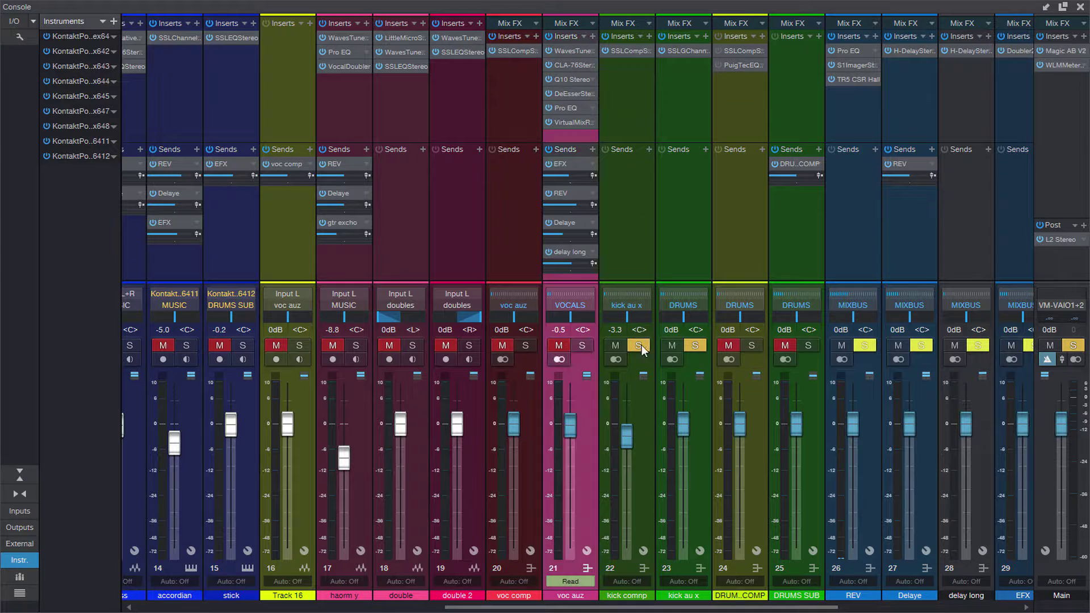
left_click(681, 495)
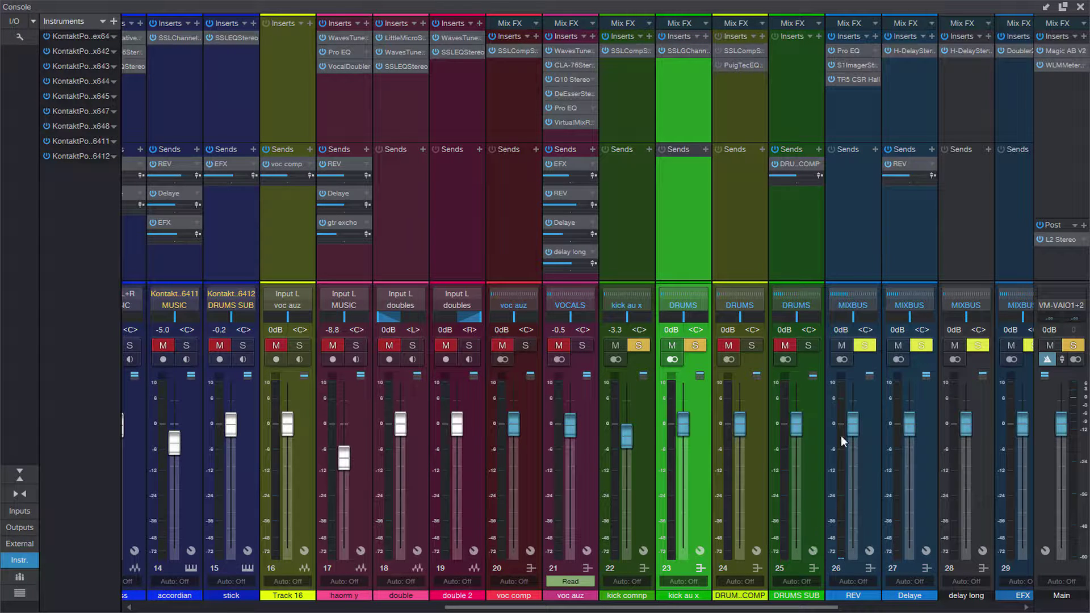
left_click_drag(795, 607, 915, 607)
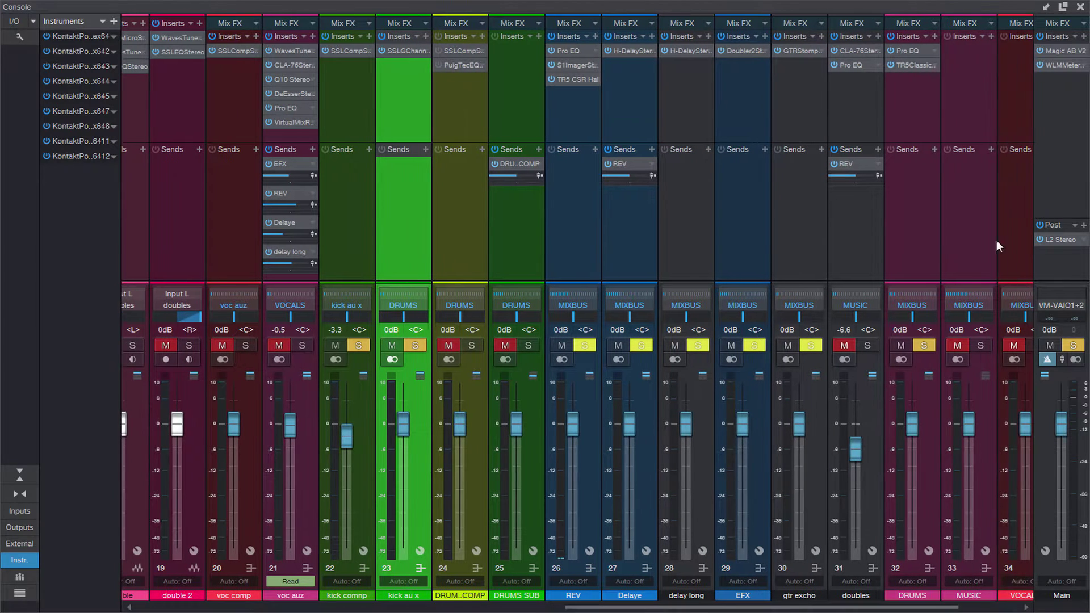
left_click(909, 65)
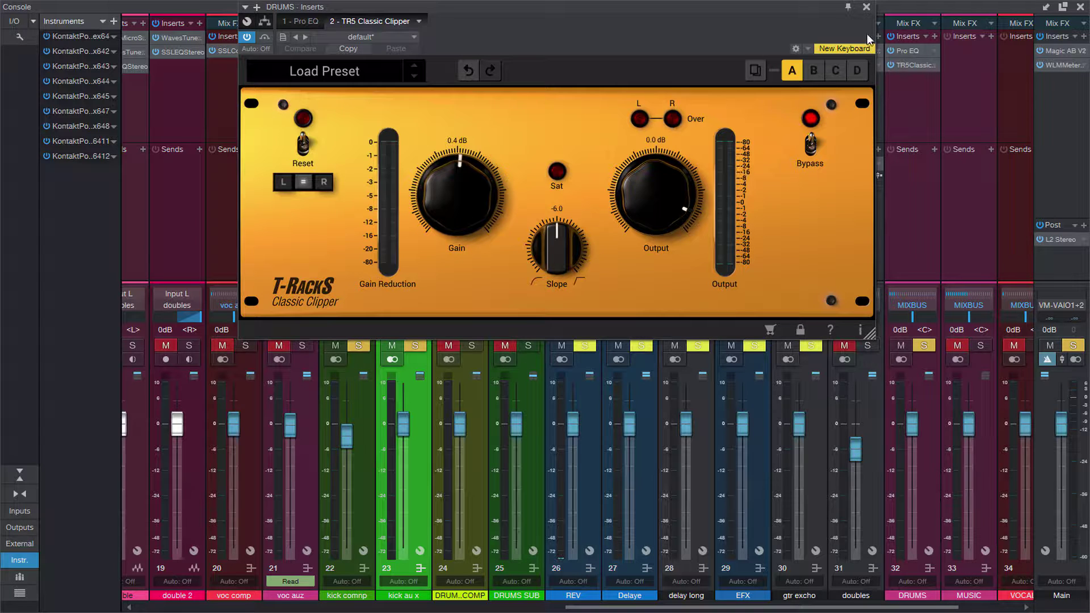
left_click_drag(827, 6, 765, 60)
left_click(908, 51)
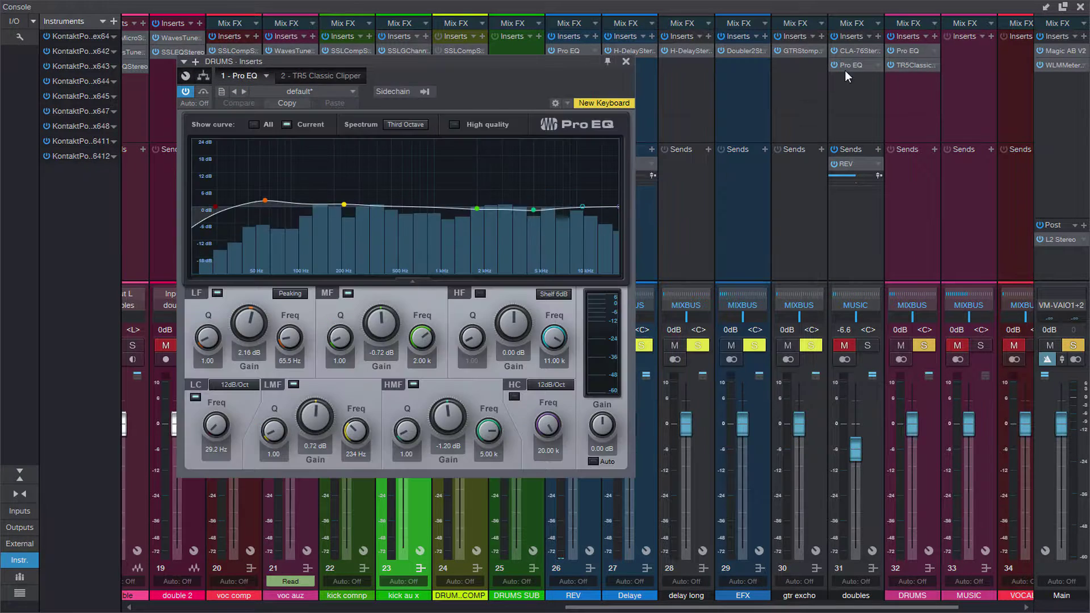
left_click(626, 61)
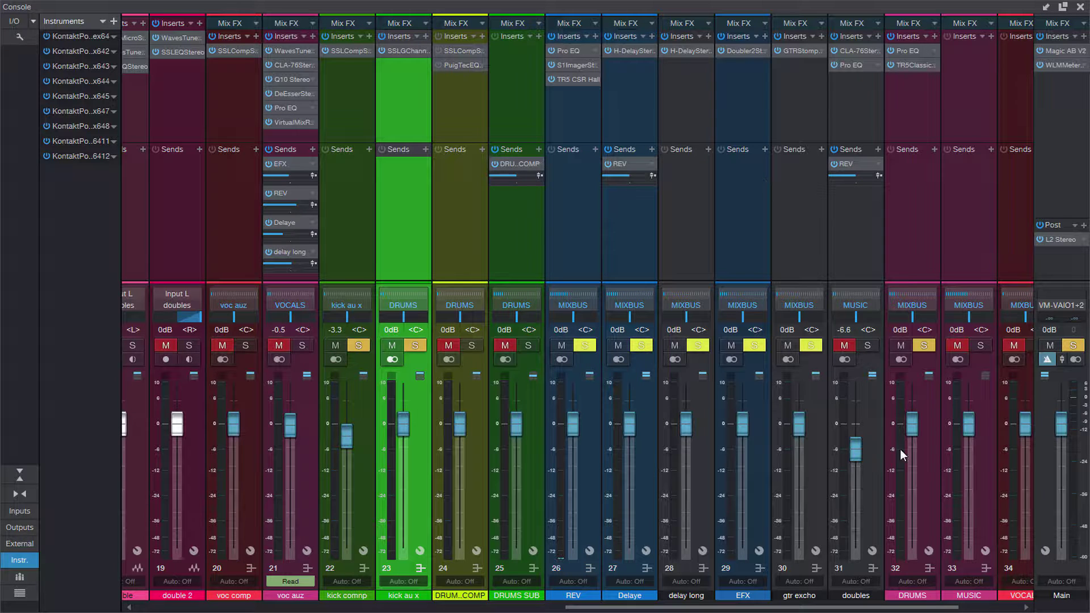
left_click(571, 79)
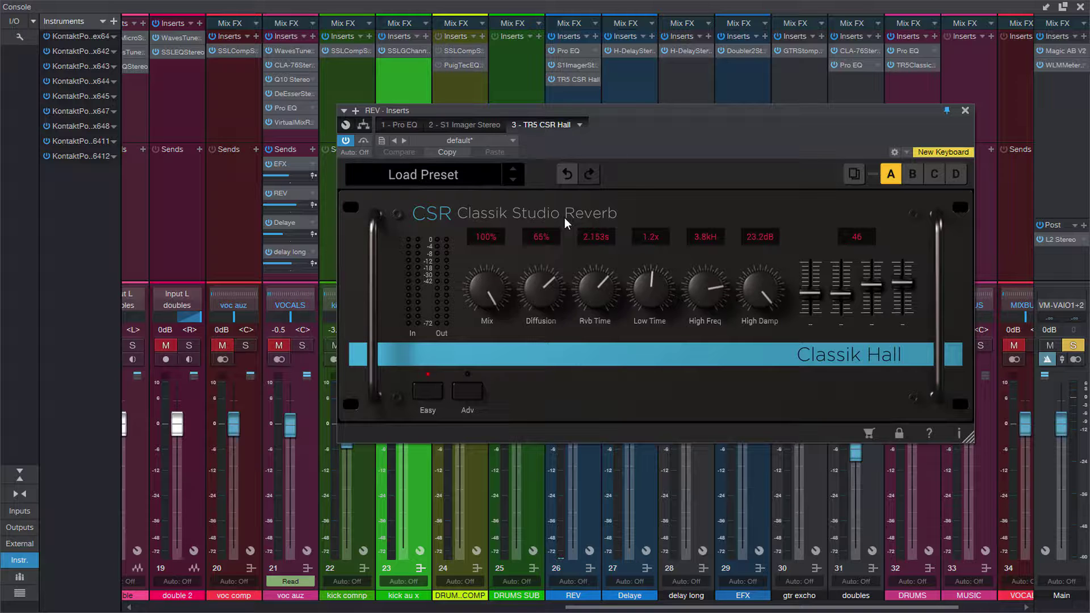
left_click(965, 111)
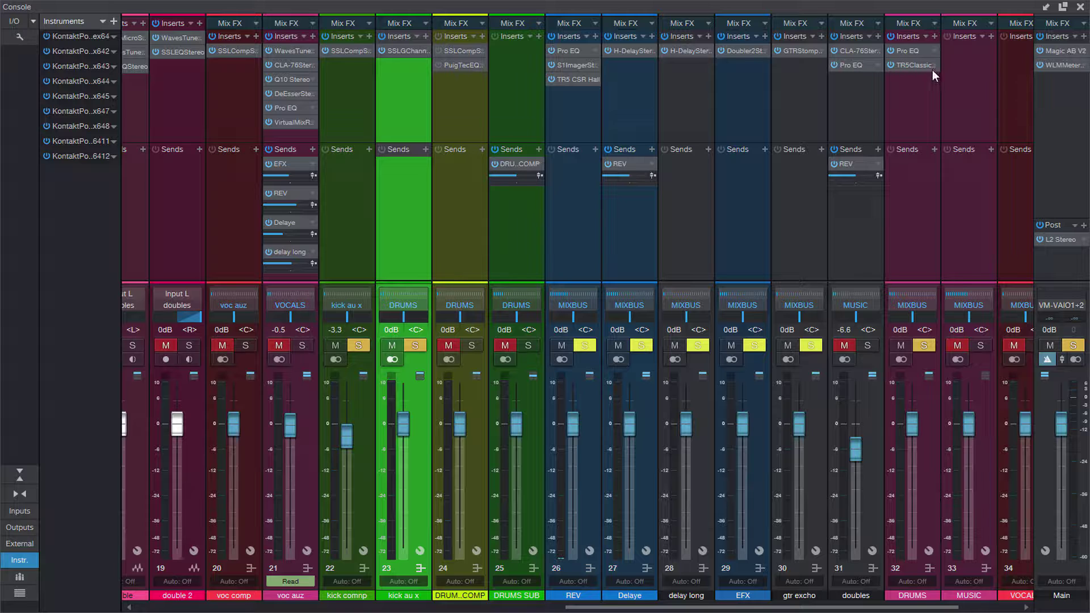
left_click(622, 50)
left_click(1019, 134)
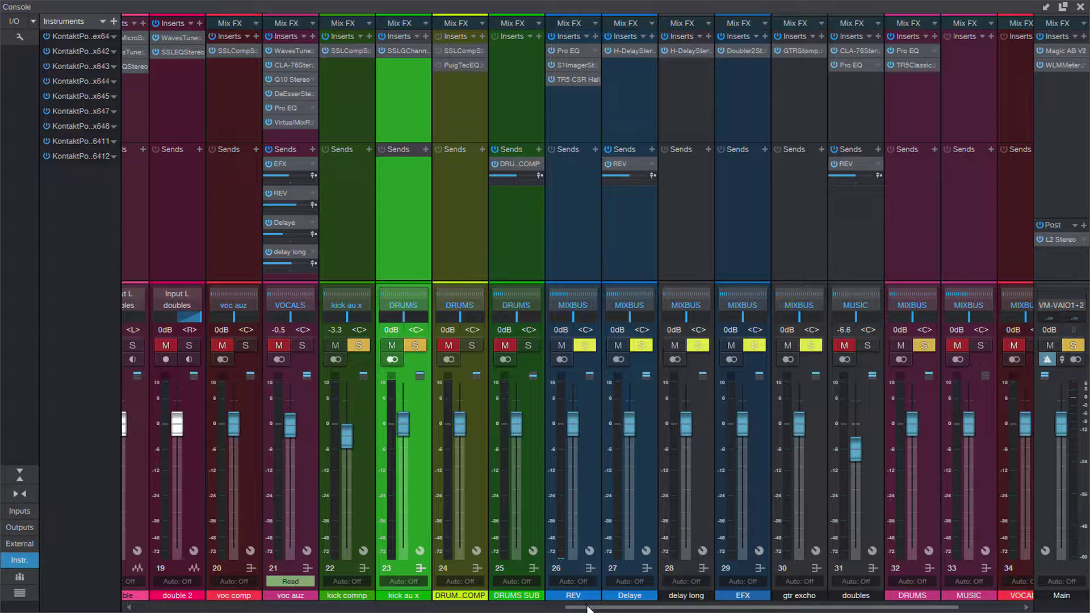
Step: Check the LittleMicroShift insert on the double channel, then close the mixer console
left_click_drag(587, 608, 471, 608)
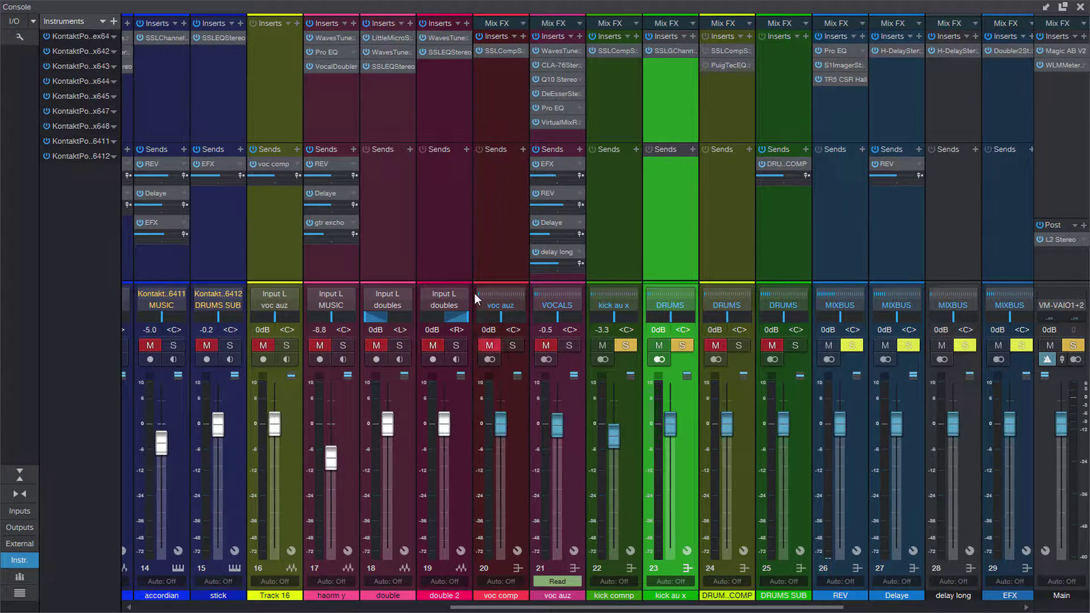
left_click(385, 39)
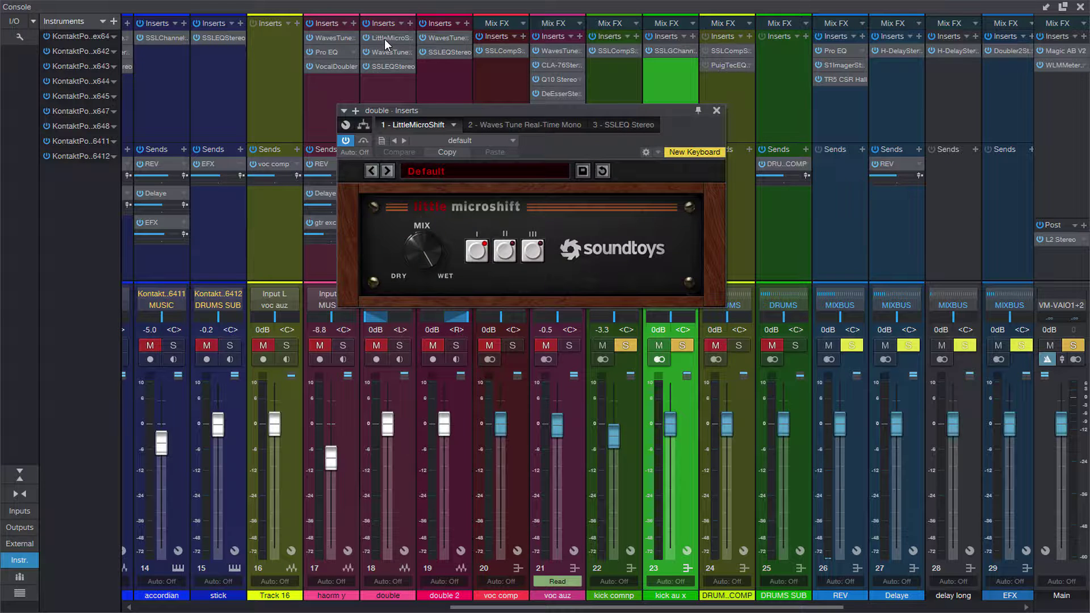
left_click(719, 111)
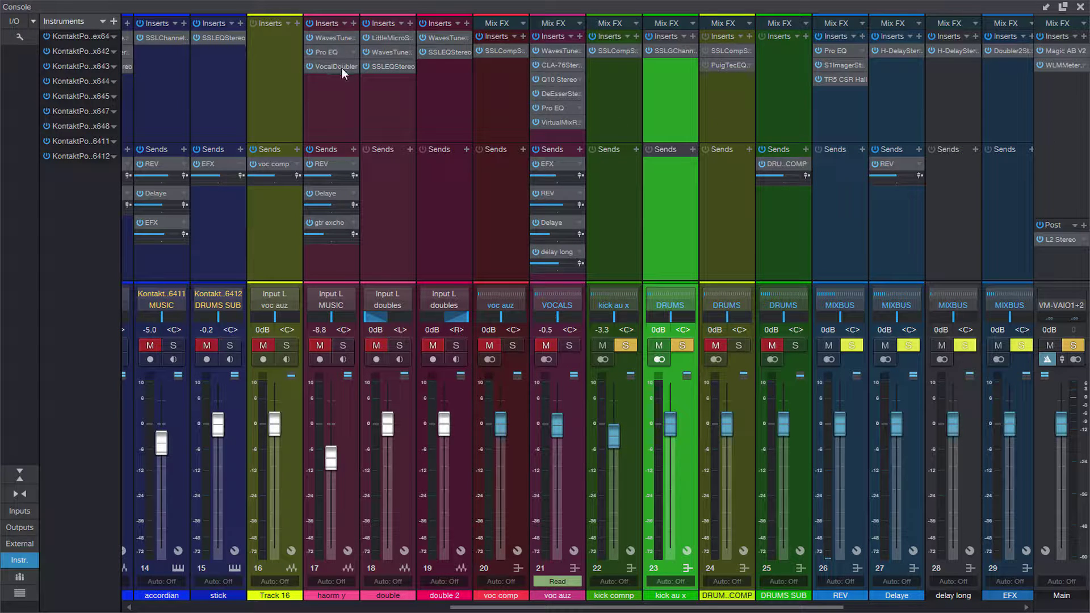
left_click(1081, 7)
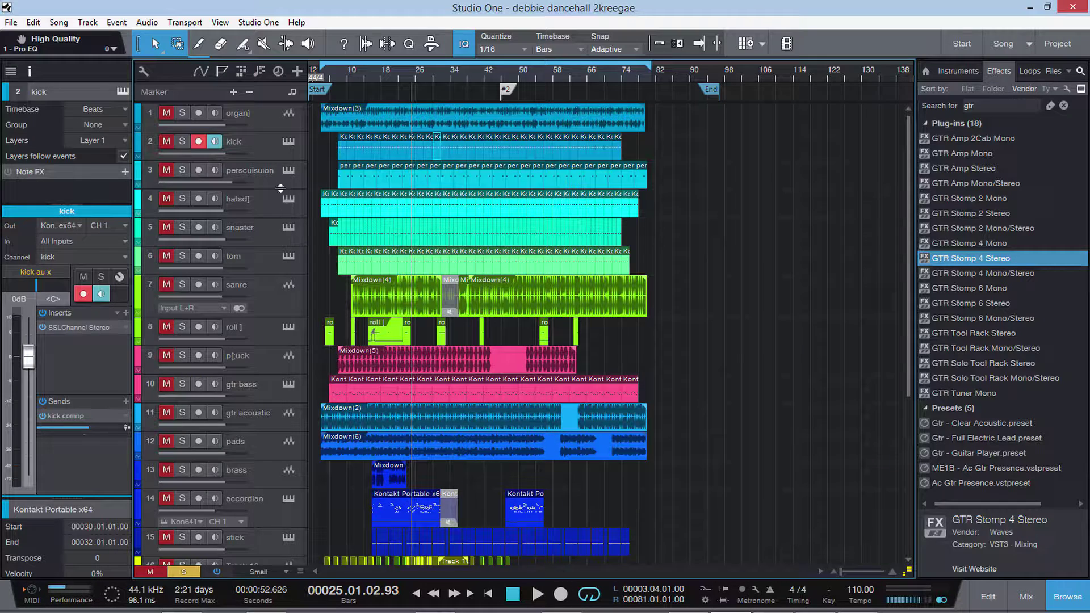
Step: Unmute all tracks, clear every solo and bring up the mixer console
left_click(150, 571)
left_click(183, 572)
left_click(1026, 596)
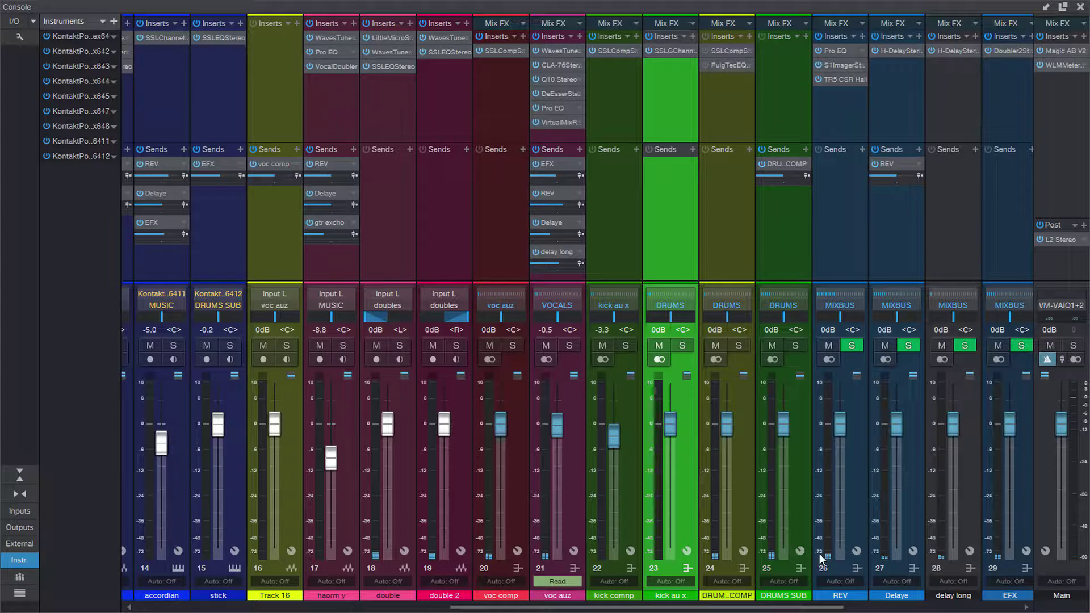
Step: Inspect the CLA-76 compressor on the voc auz channel and close it
scroll(624, 594, "right", 4)
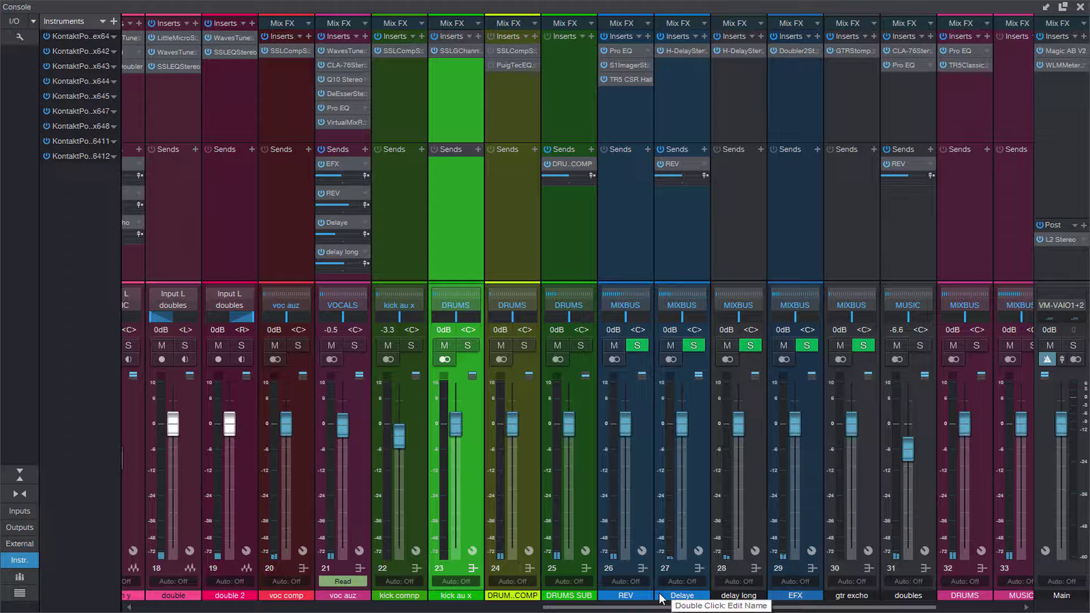
double_click(341, 65)
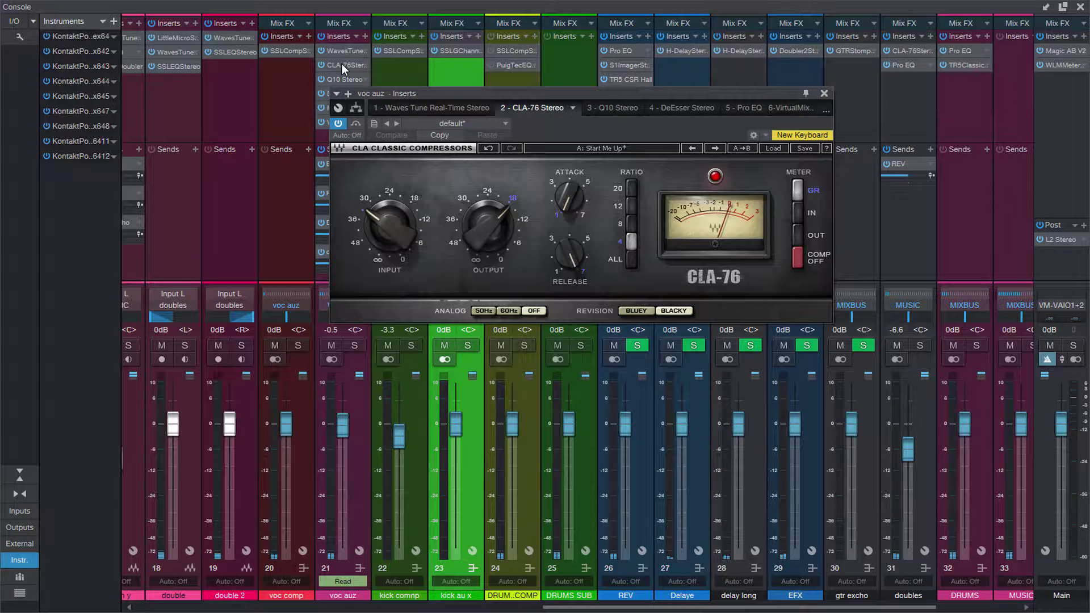
left_click(824, 94)
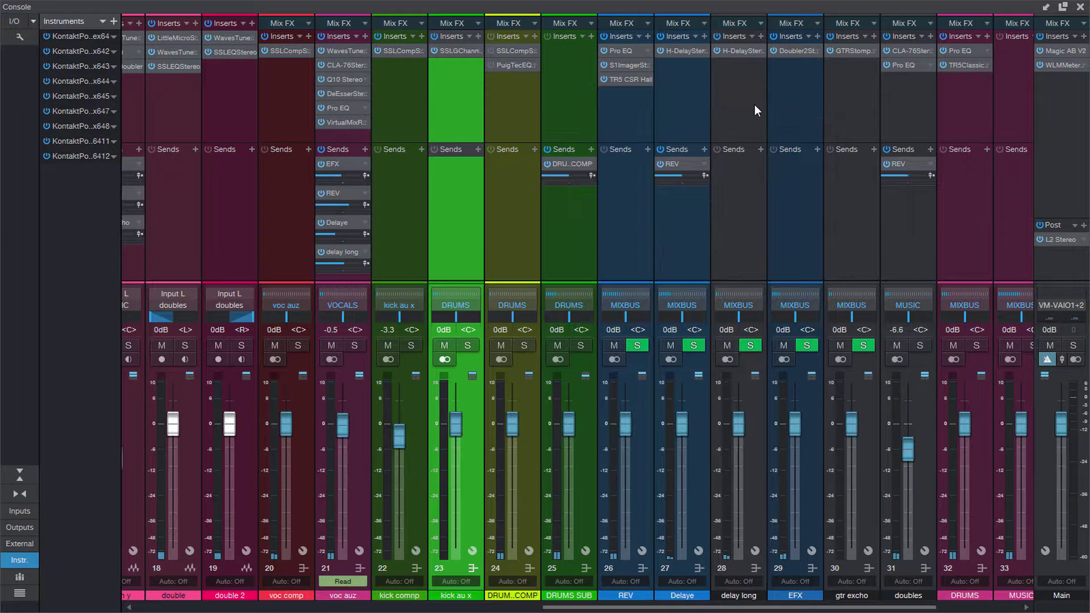
left_click(336, 123)
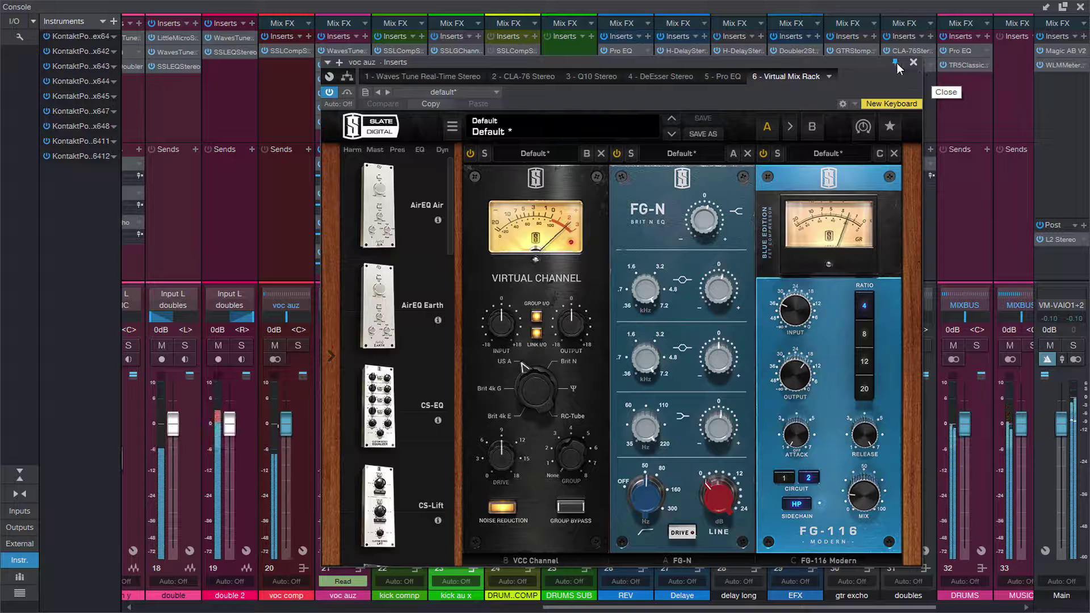
left_click(330, 92)
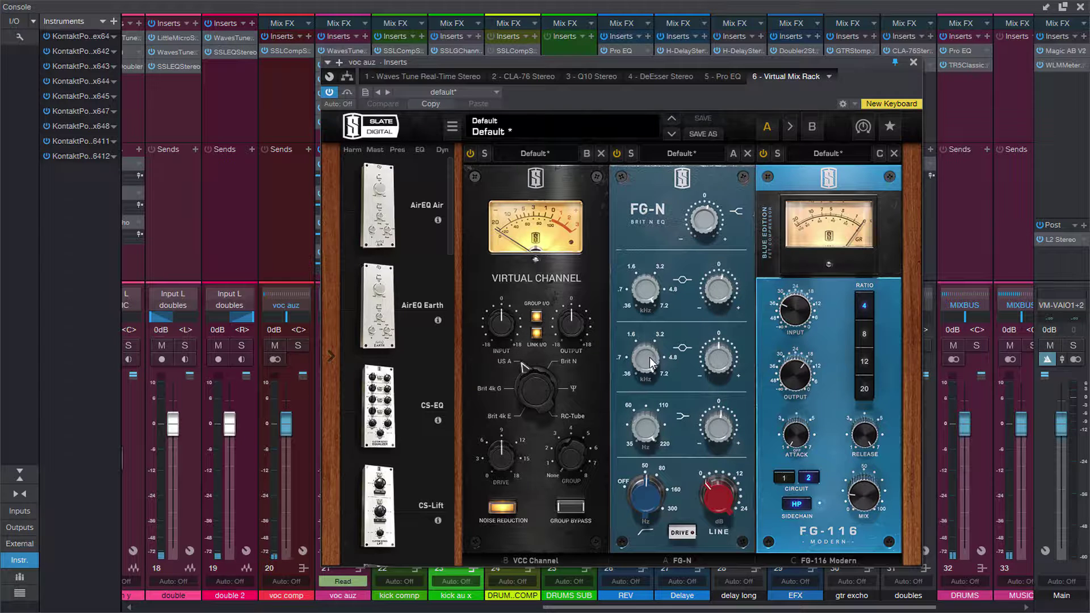
mouse_move(632, 359)
left_click(913, 62)
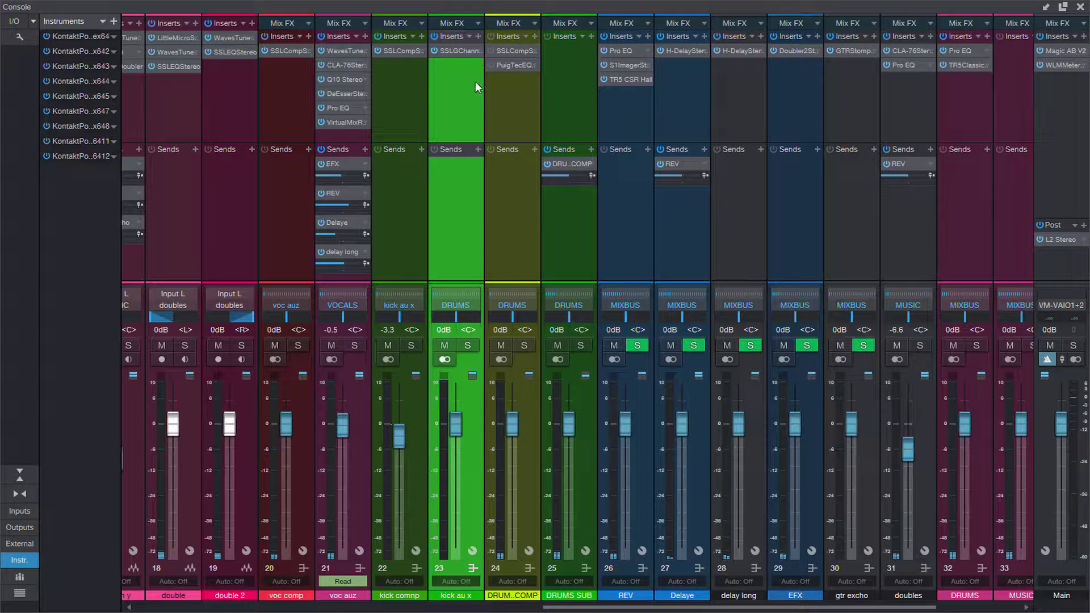
left_click_drag(567, 605, 332, 545)
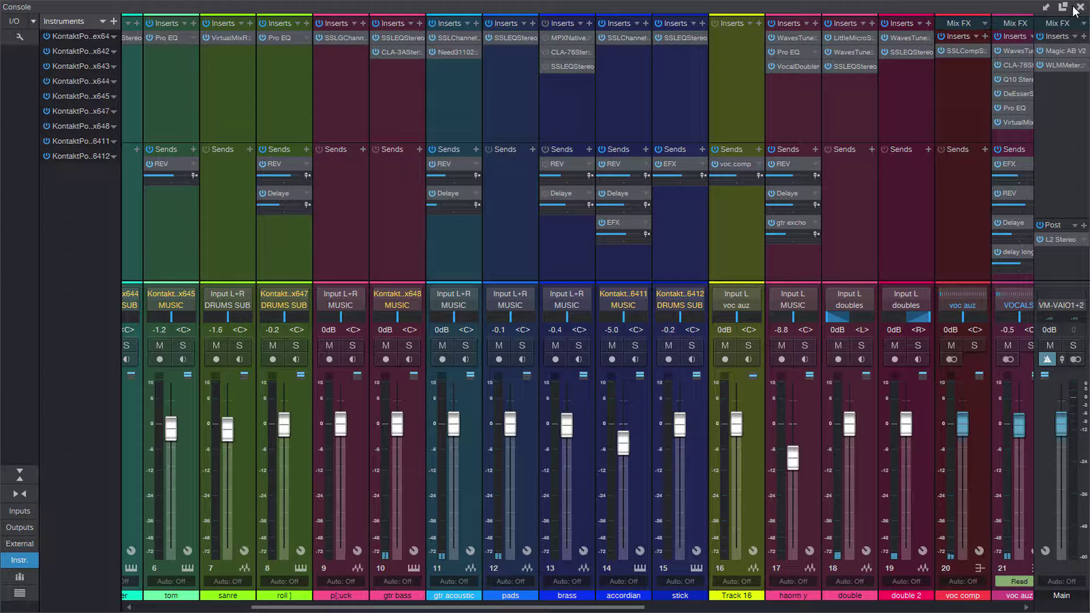
left_click(396, 39)
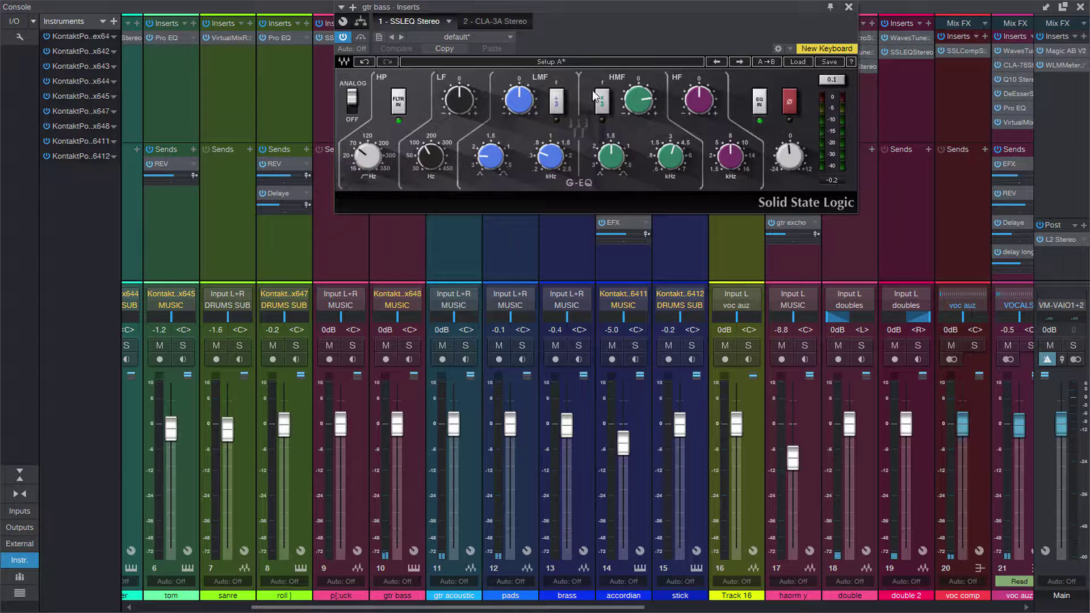
left_click(849, 8)
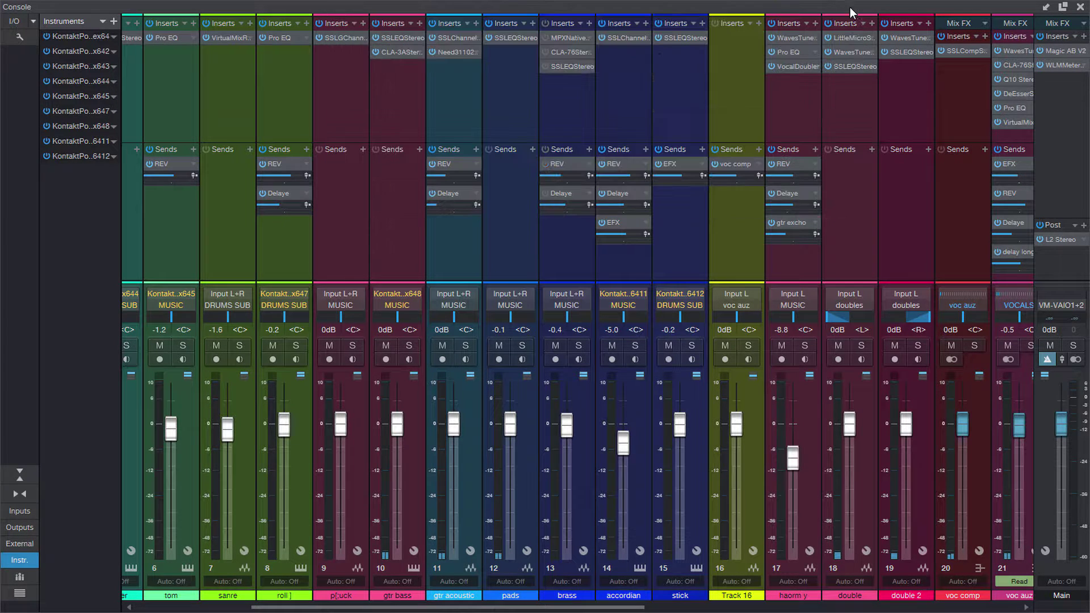
left_click(397, 50)
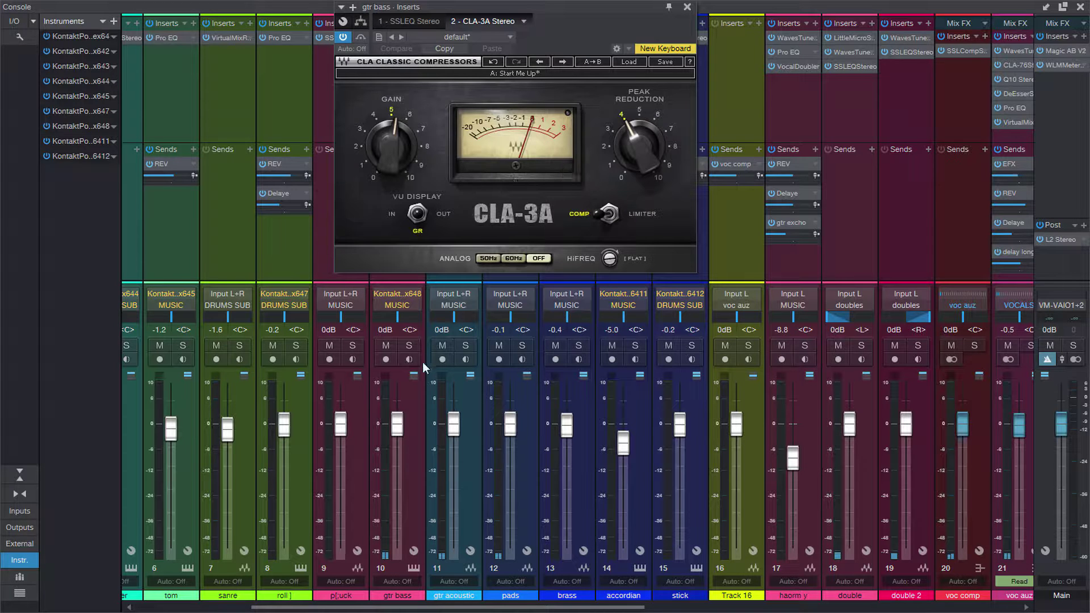
left_click(409, 346)
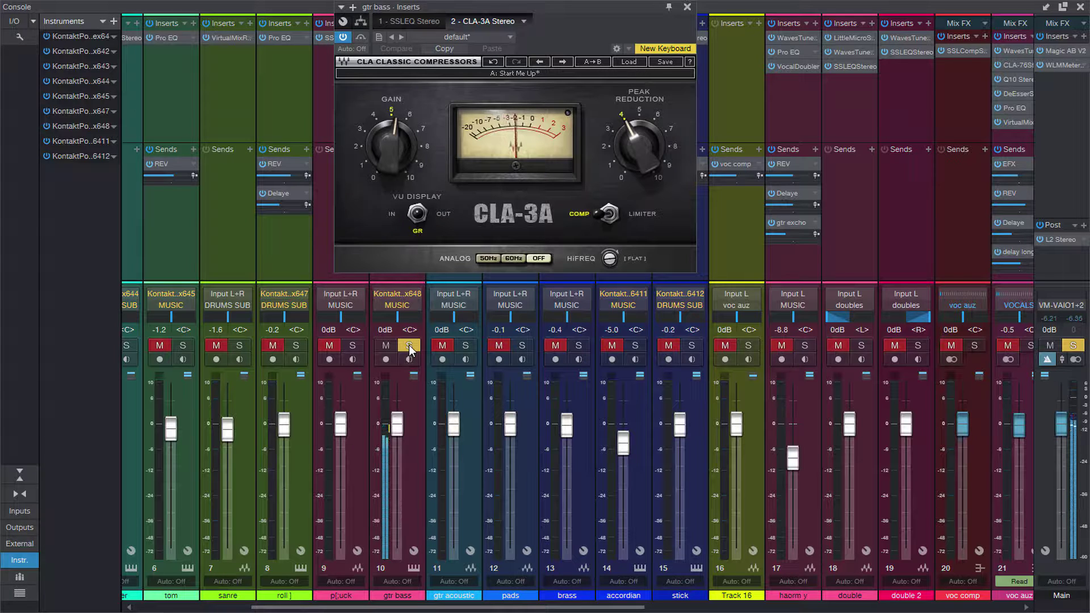
left_click(409, 346)
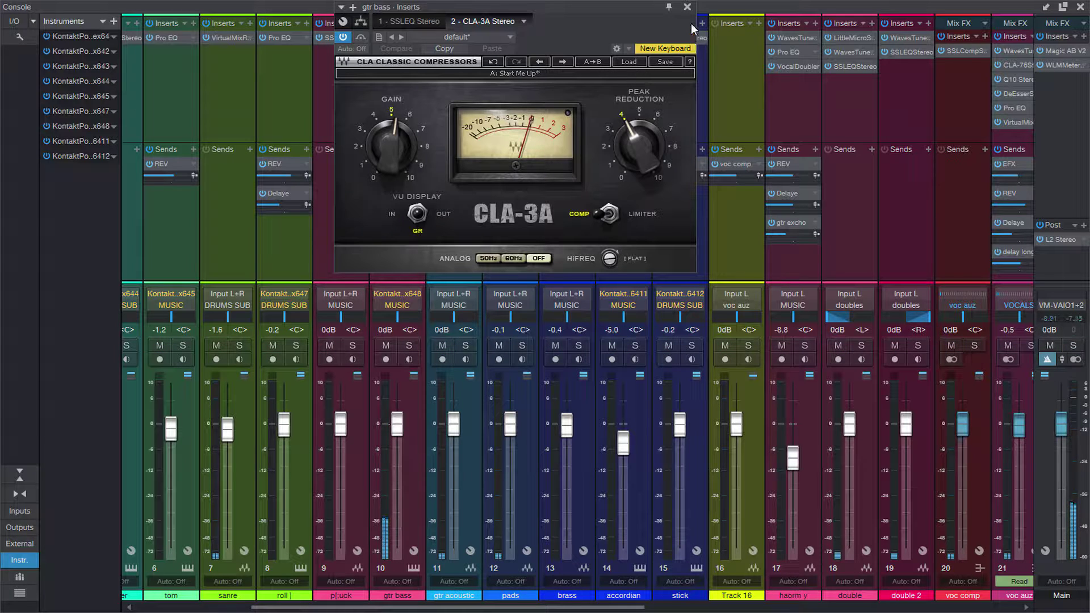
left_click(687, 7)
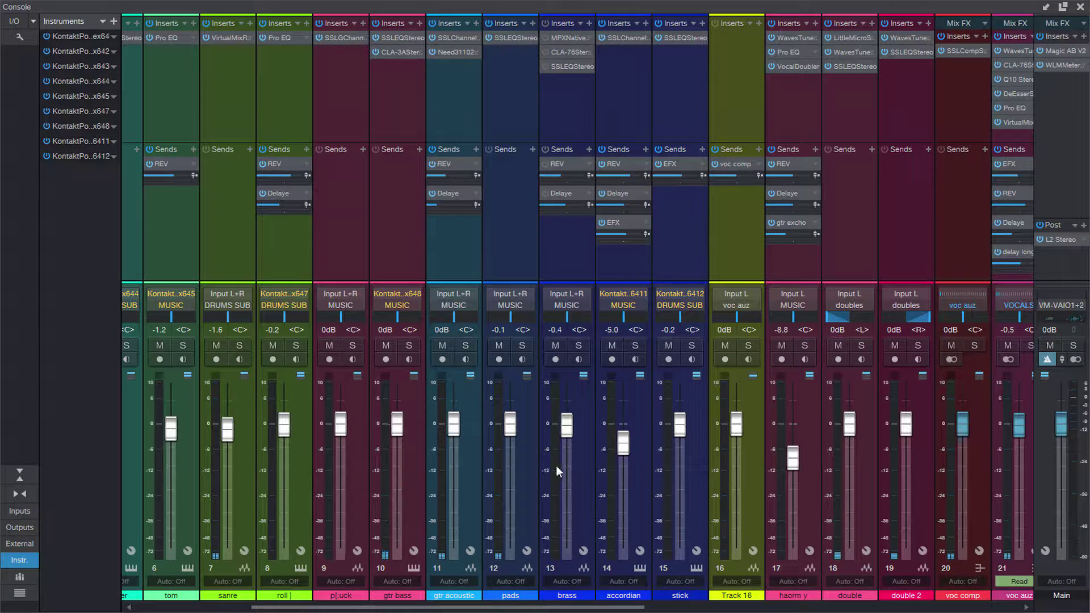
Step: Open NLS Channel on perscuisuion, solo that track, and close the mixer
scroll(682, 576, "right", 12)
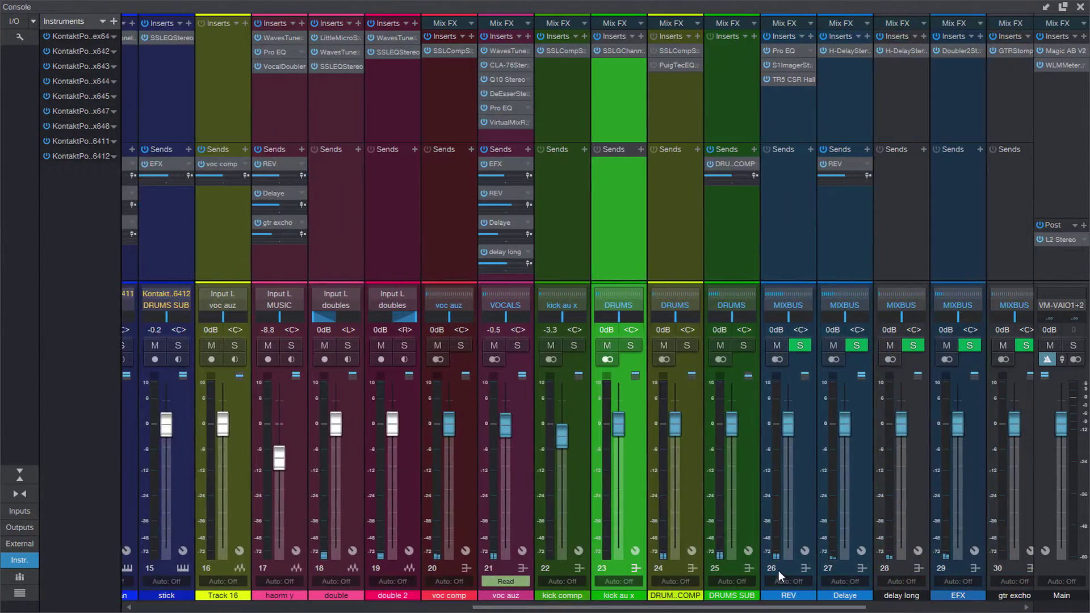
scroll(841, 567, "left", 15)
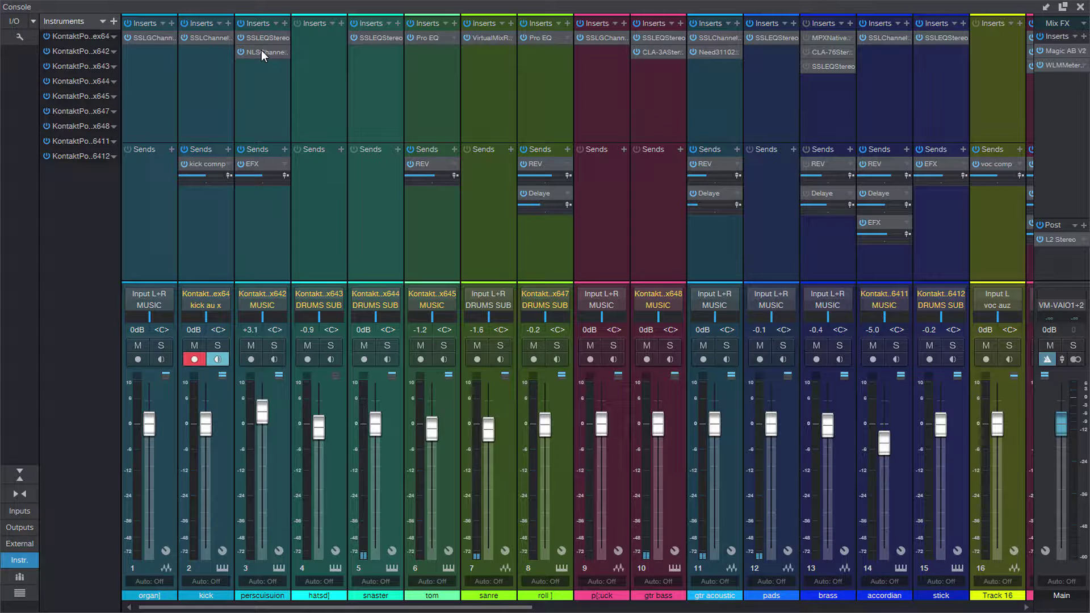
left_click(263, 53)
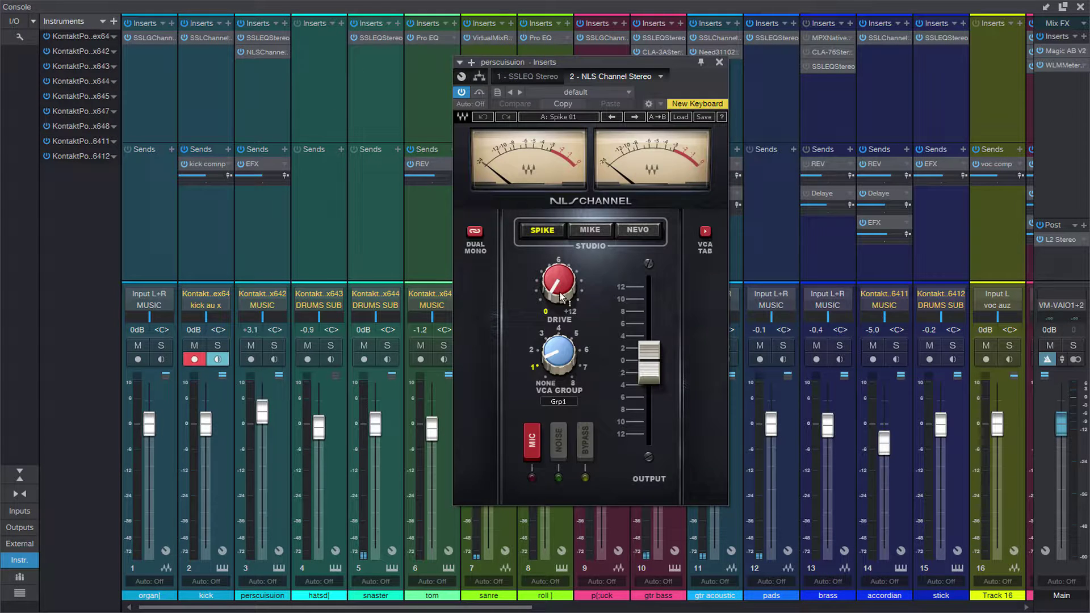
mouse_move(561, 298)
left_click(277, 344)
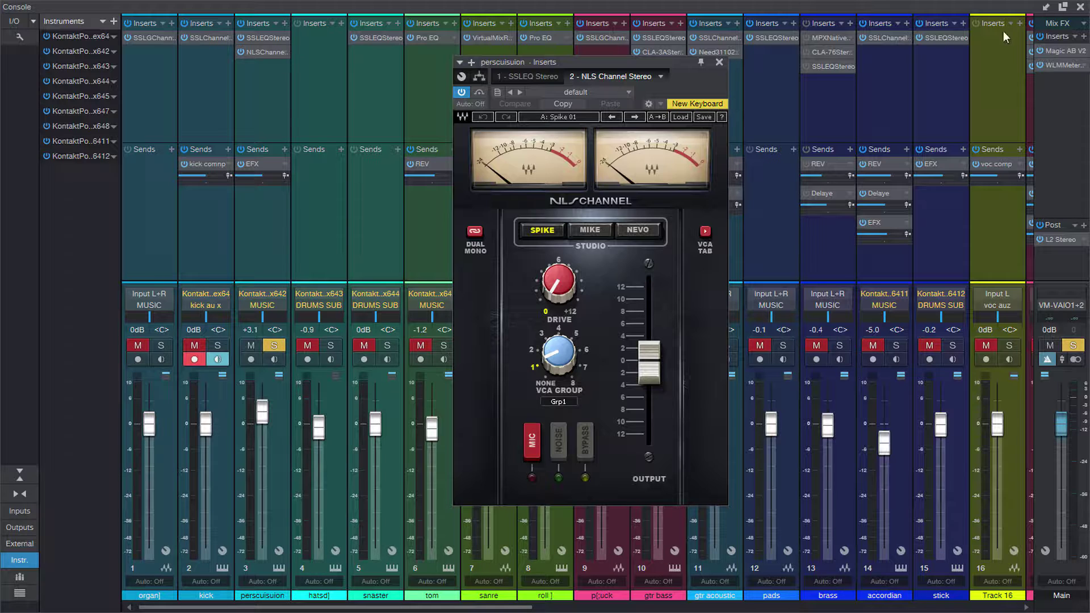
left_click(1080, 7)
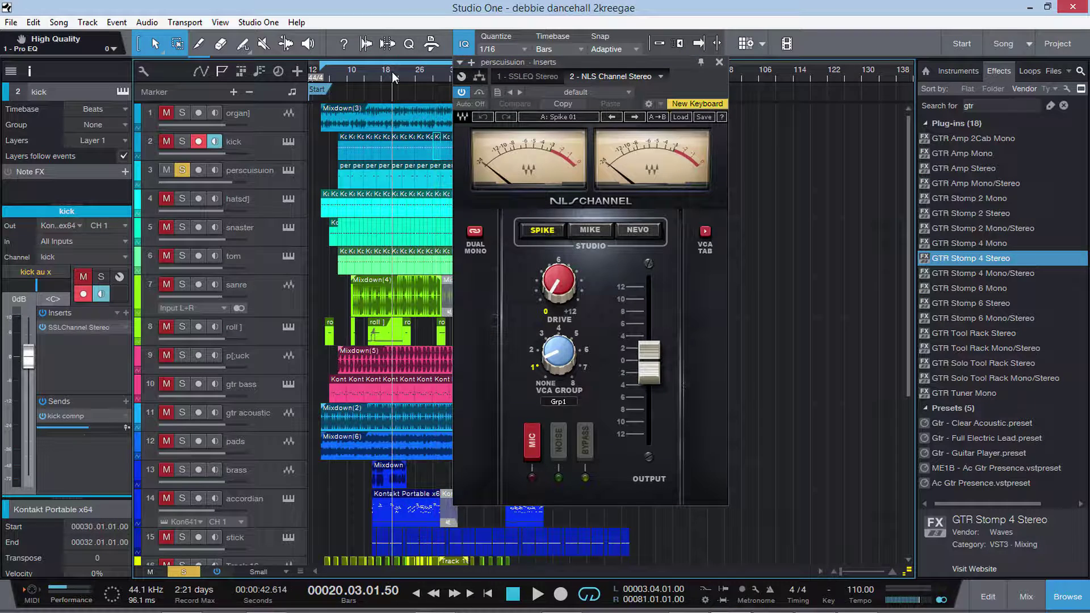
Step: Select the perscuisuion track and clear all solos, stopping playback
left_click(248, 174)
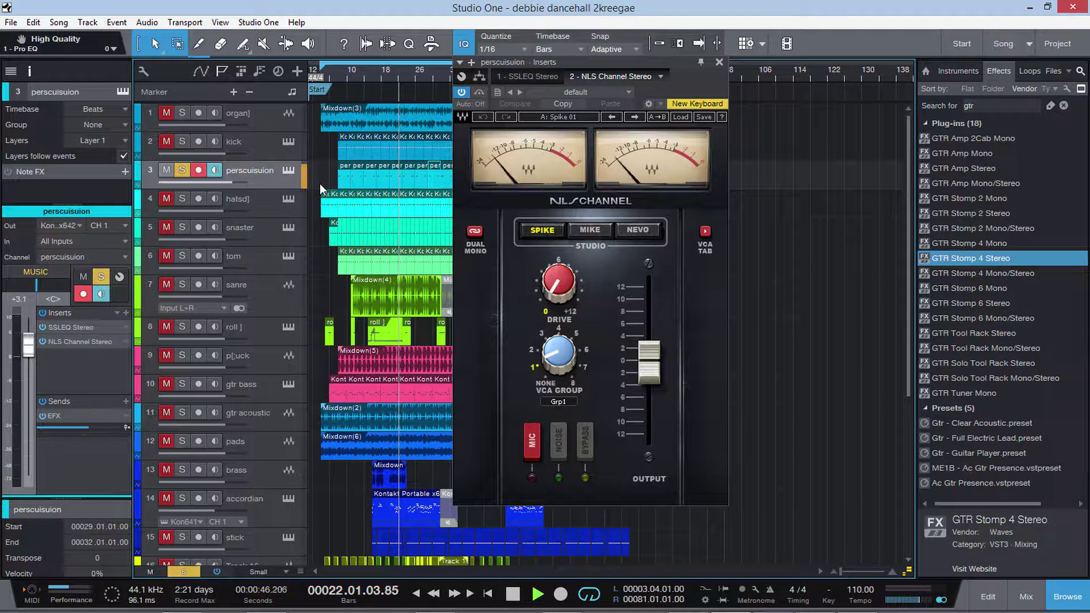
key("space")
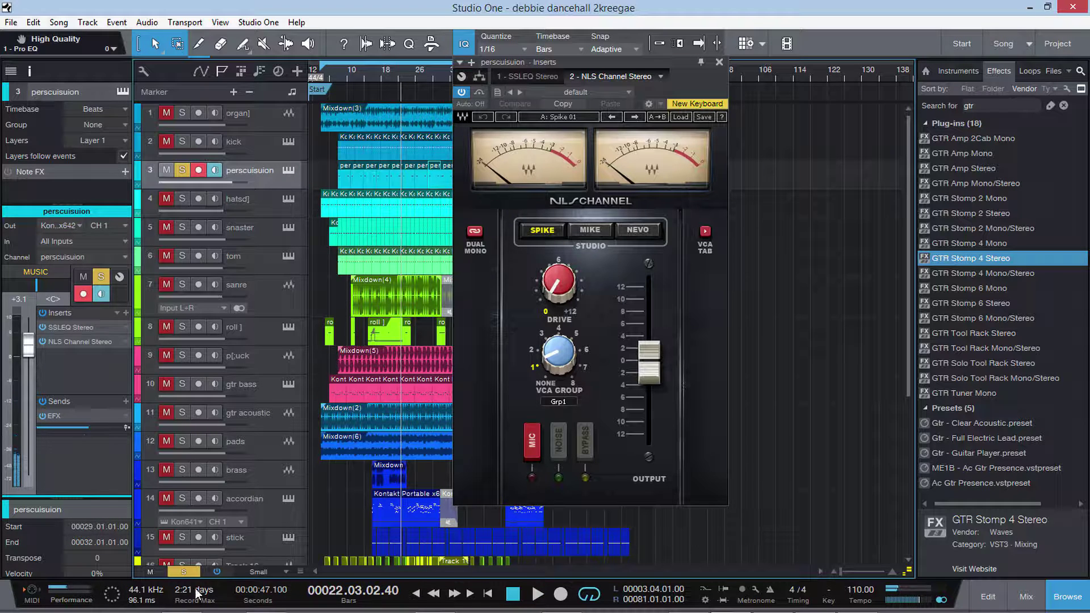
left_click(183, 572)
key("space")
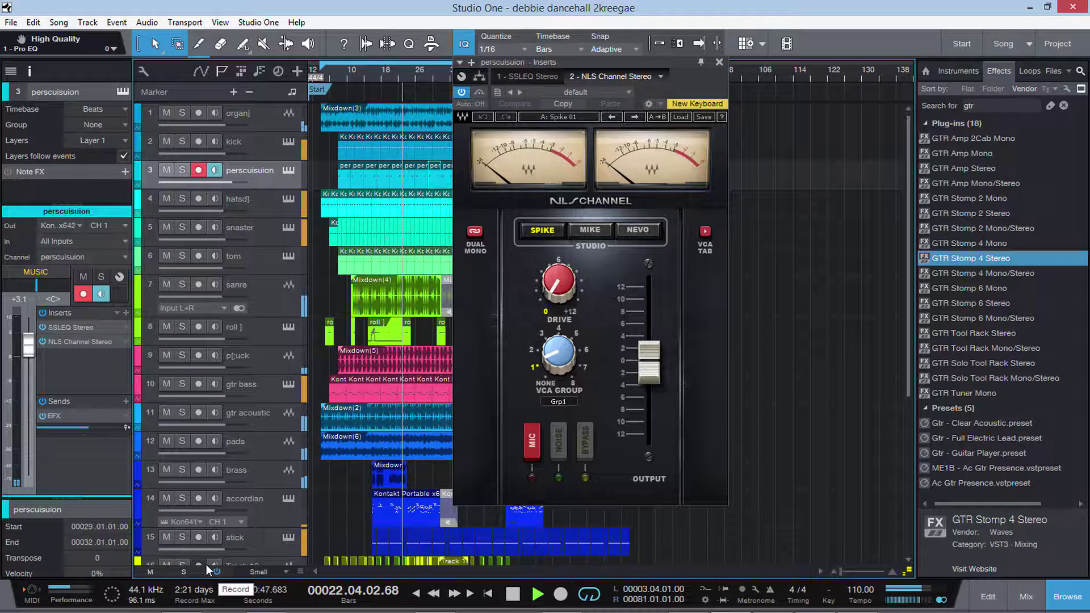
key("space")
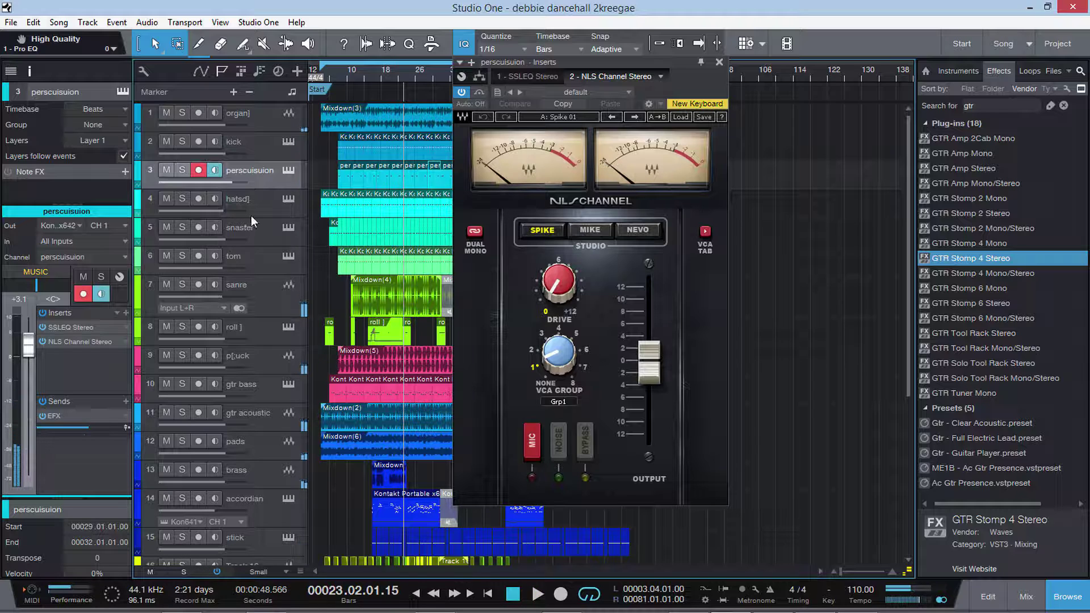
Step: Select gtr acoustic, bring up its SSL E-Channel window, and solo it during playback
left_click(258, 390)
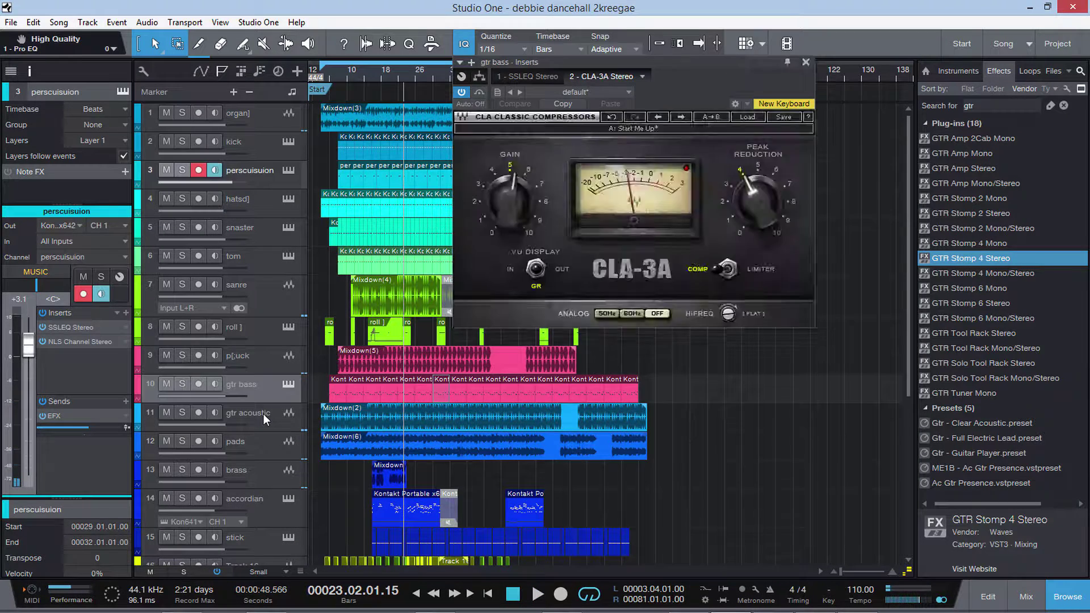
left_click(264, 414)
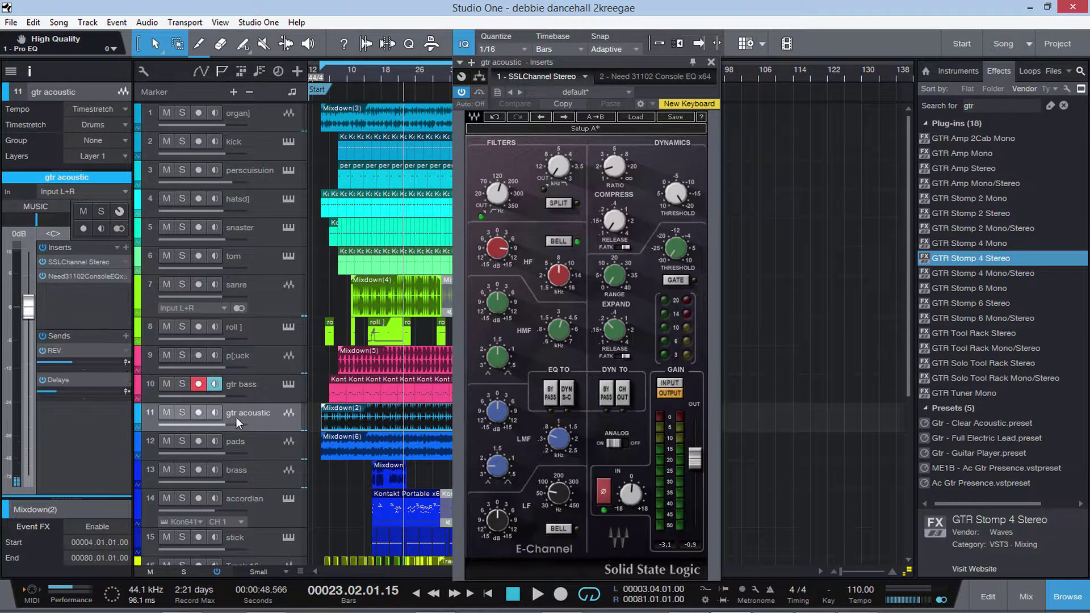
left_click(74, 264)
left_click(74, 265)
key("space")
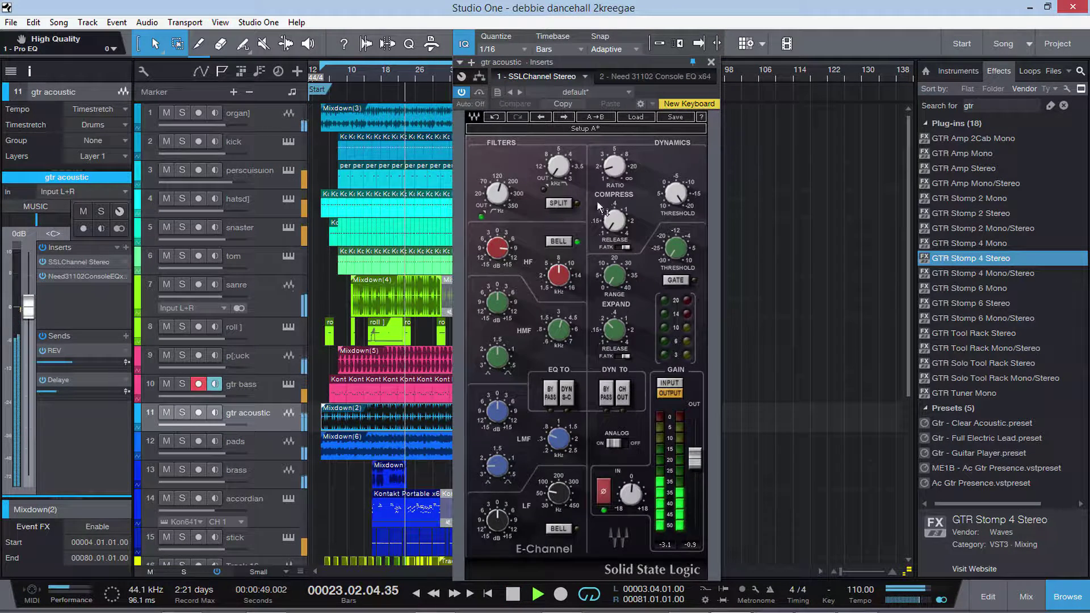
left_click(182, 413)
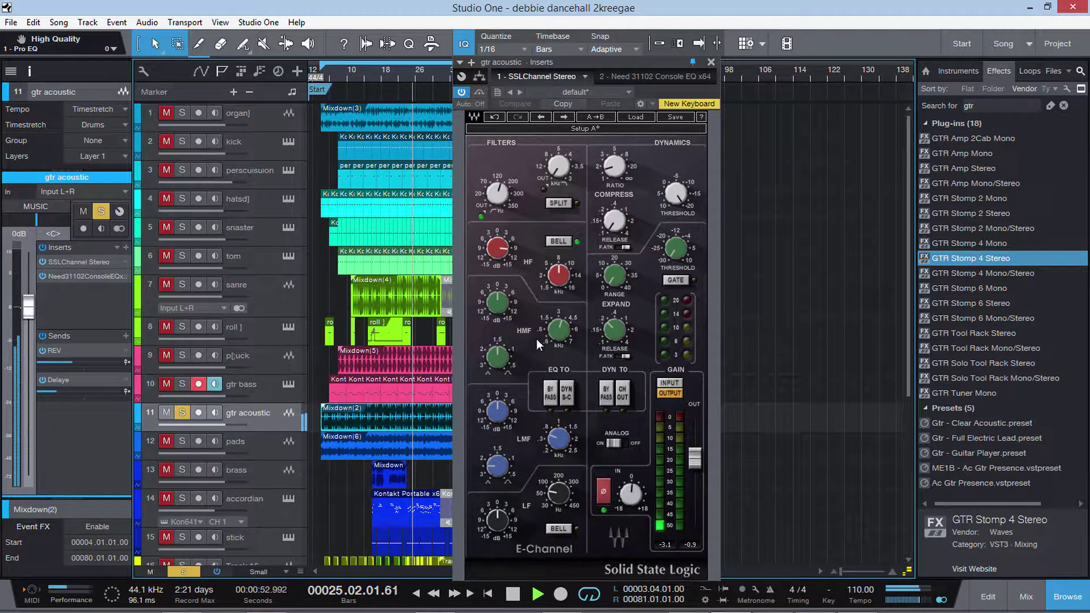
Step: Compare gtr acoustic with its inserts and Need 31102 EQ bypassed and re-enabled, then stop
left_click(653, 76)
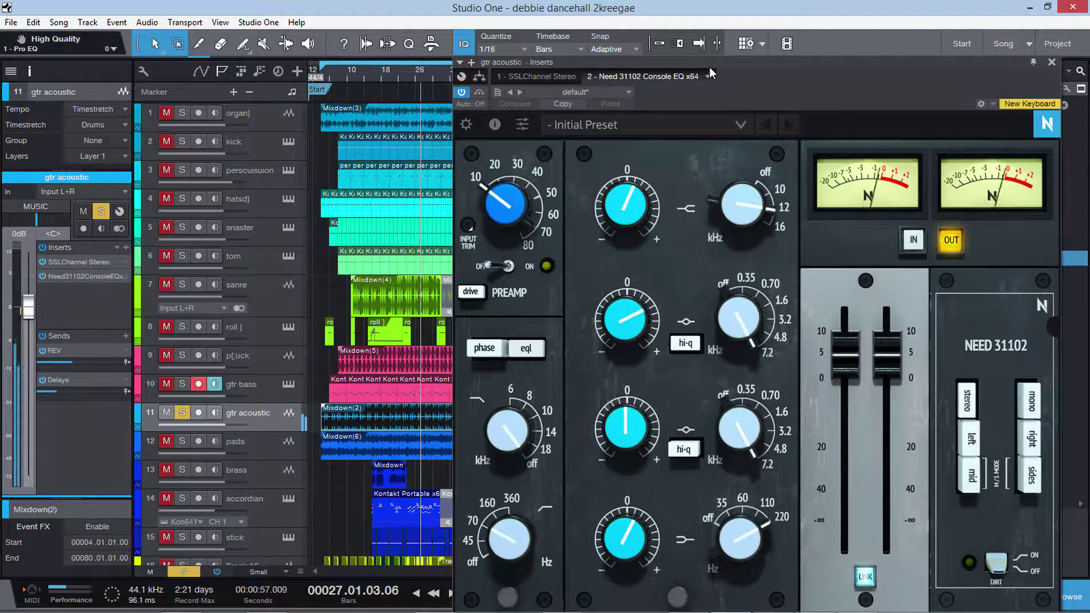
left_click_drag(656, 57, 494, 12)
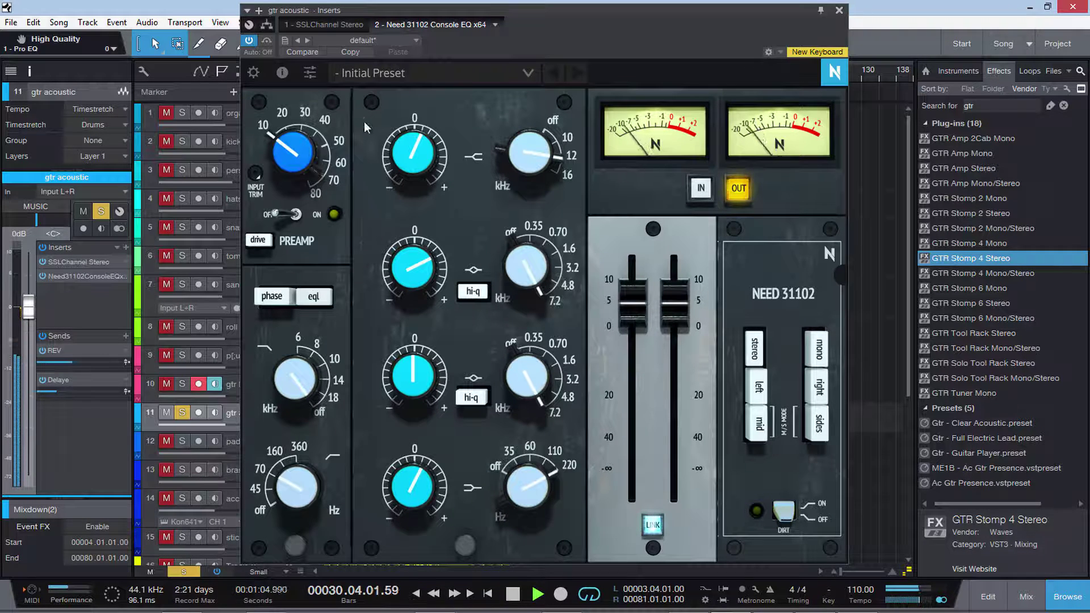
left_click(42, 249)
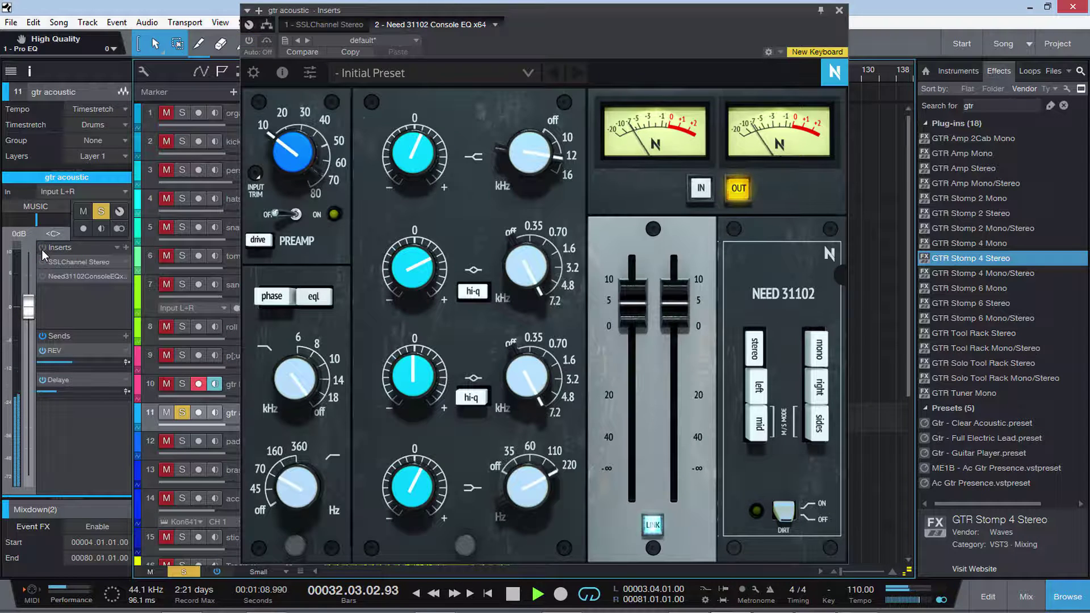
left_click(42, 249)
left_click(43, 275)
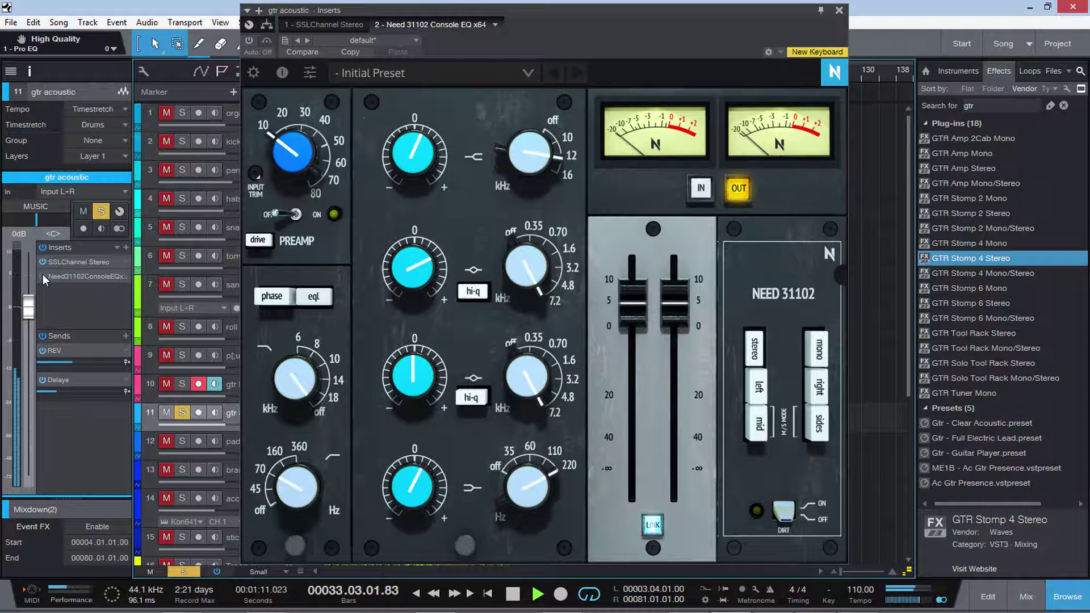
left_click(43, 275)
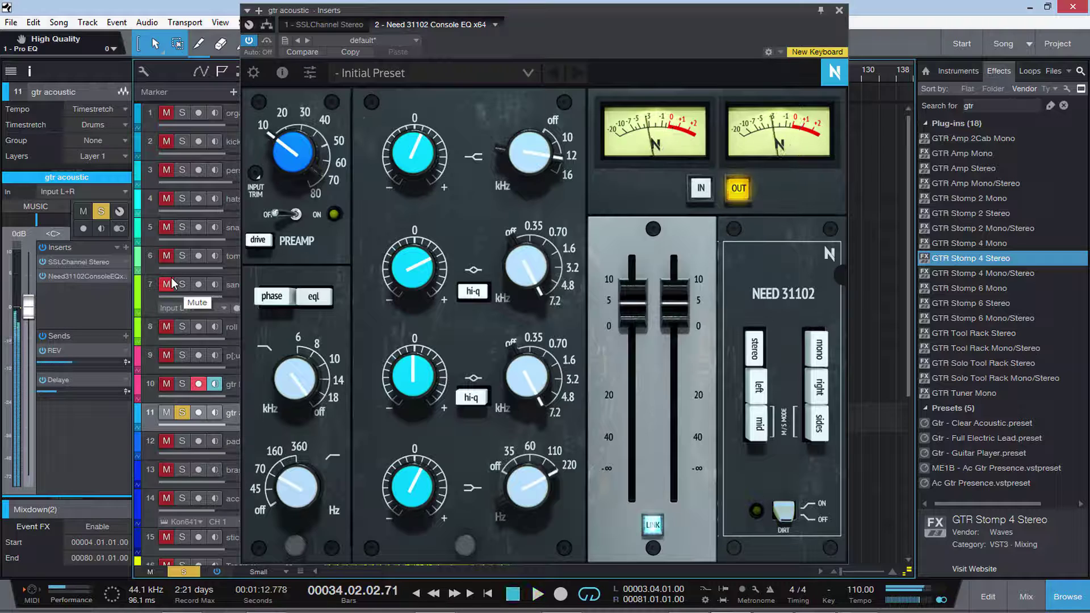
key("space")
Step: Close the Need 31102 window, clear solos, and open the mixer scrolled to MIXBUS
left_click(839, 10)
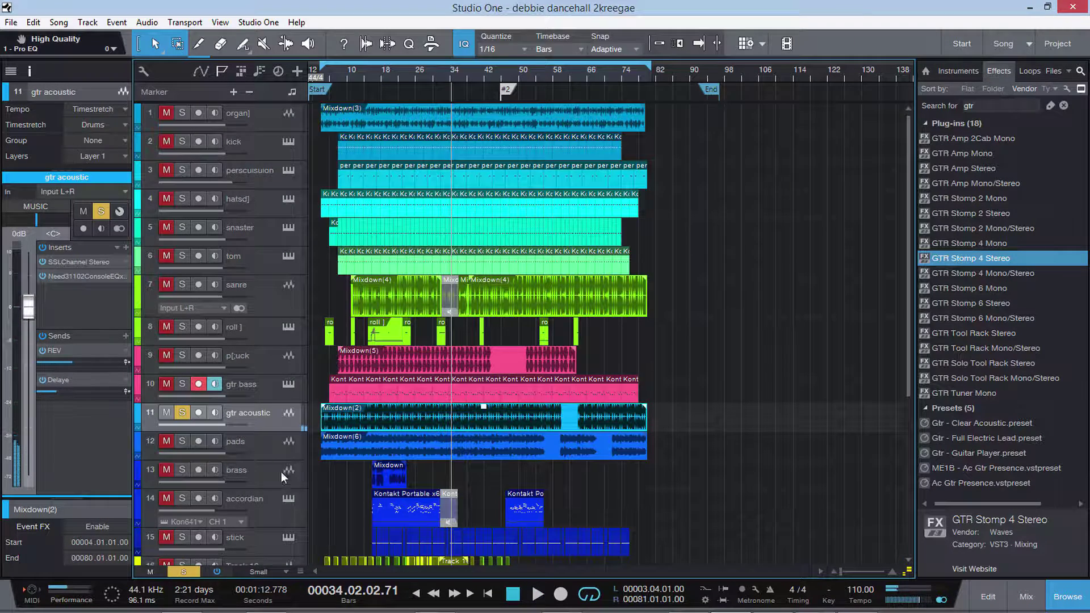
left_click(190, 574)
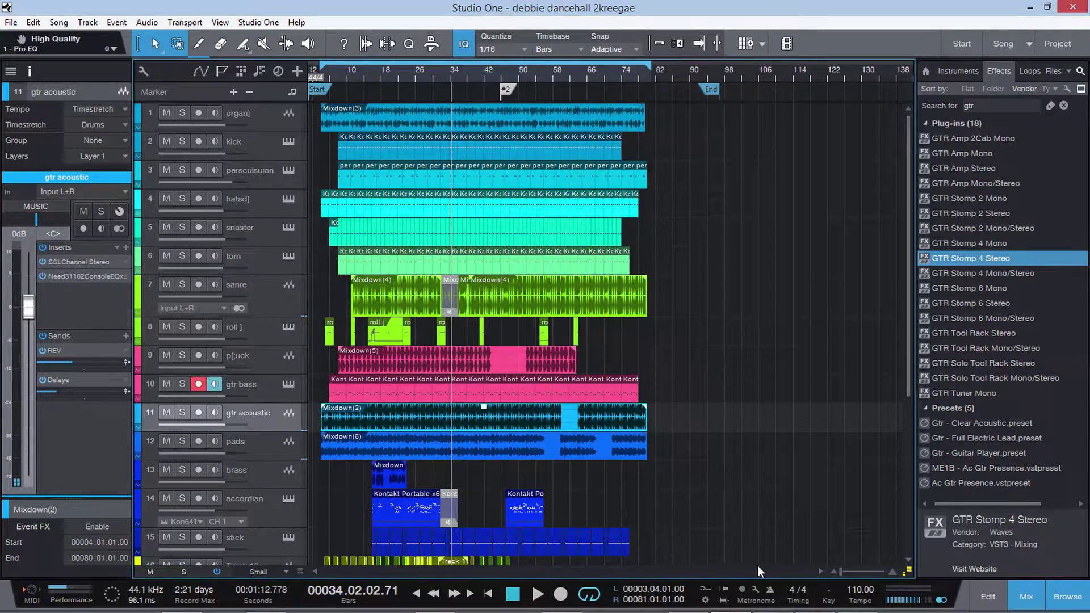
left_click(1026, 597)
left_click_drag(523, 607, 977, 606)
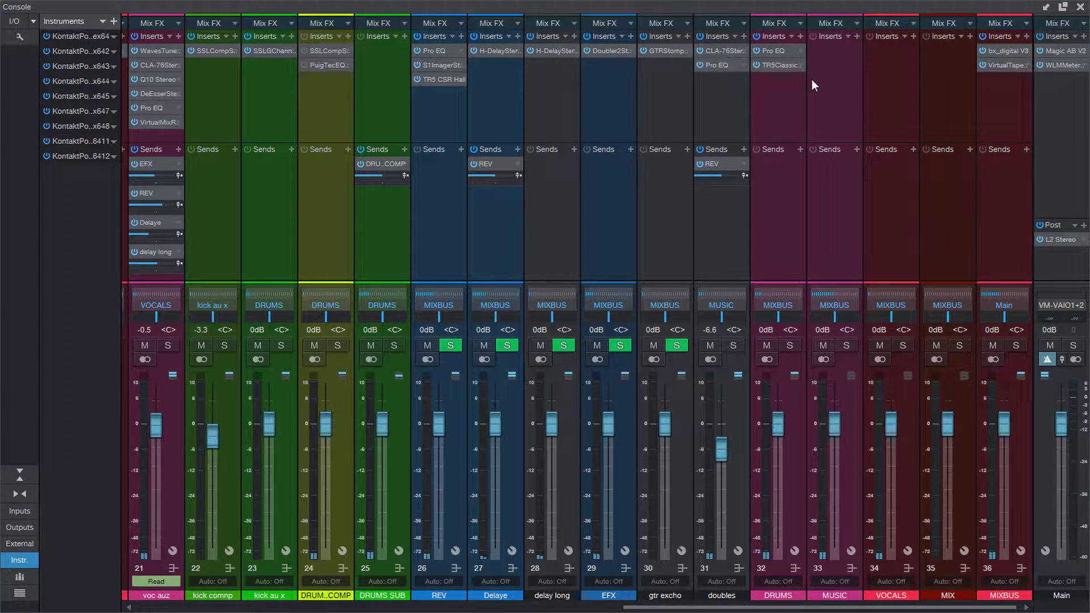
Step: Play the mix while bypassing MIXBUS's Virtual Tape Machines twice, leaving it active
left_click(1006, 63)
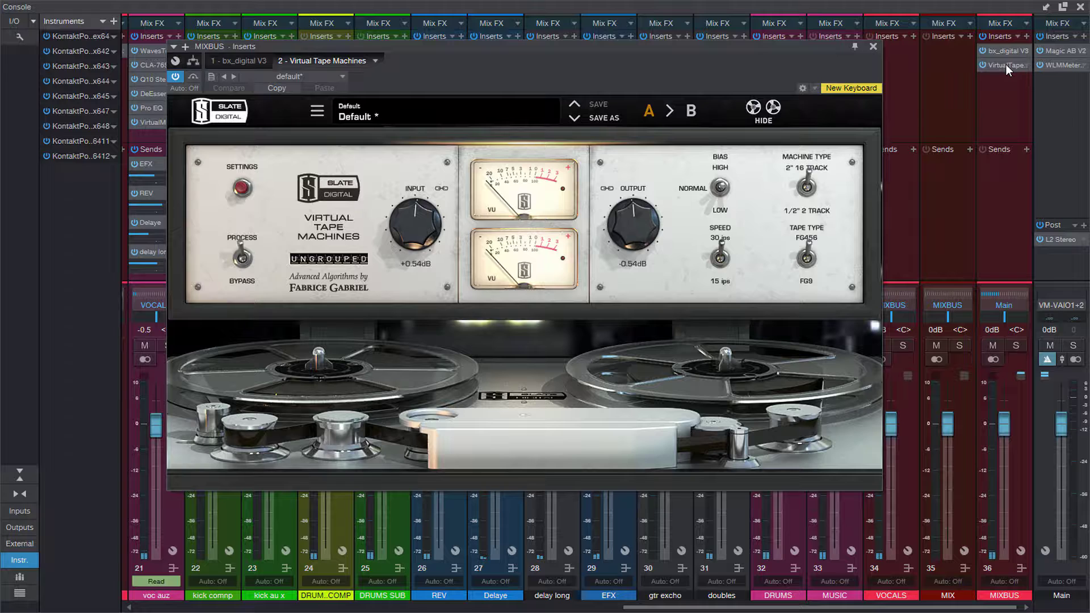
key("space")
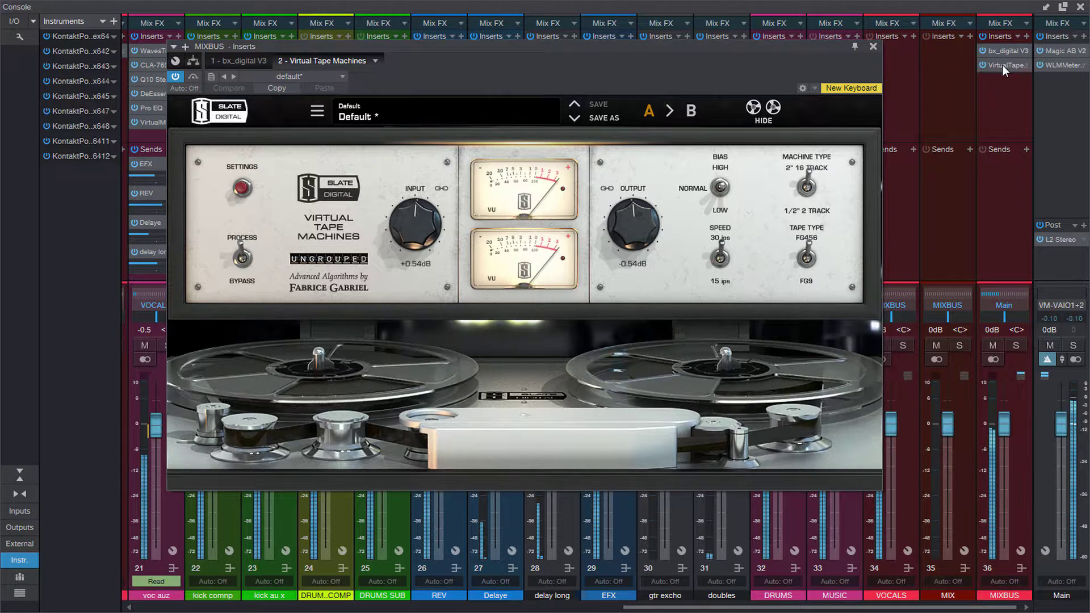
left_click(194, 77)
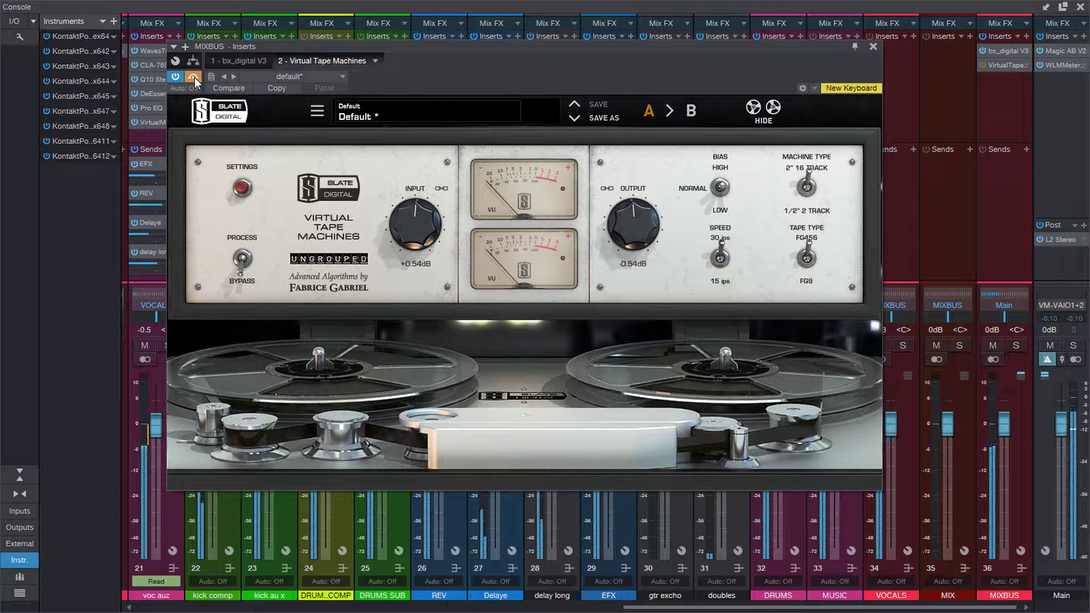
left_click(194, 77)
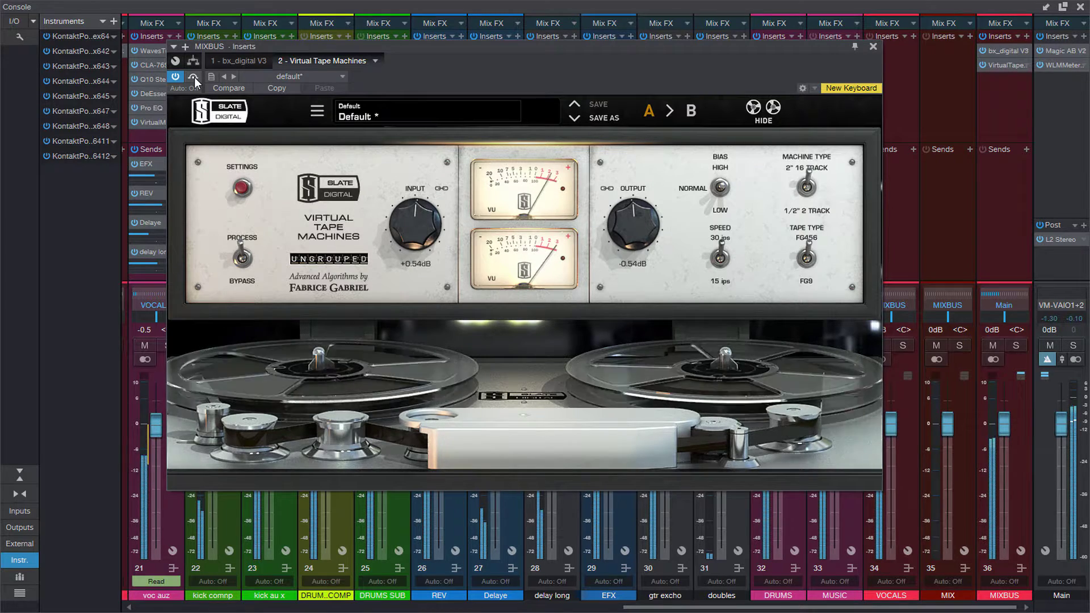
left_click(194, 78)
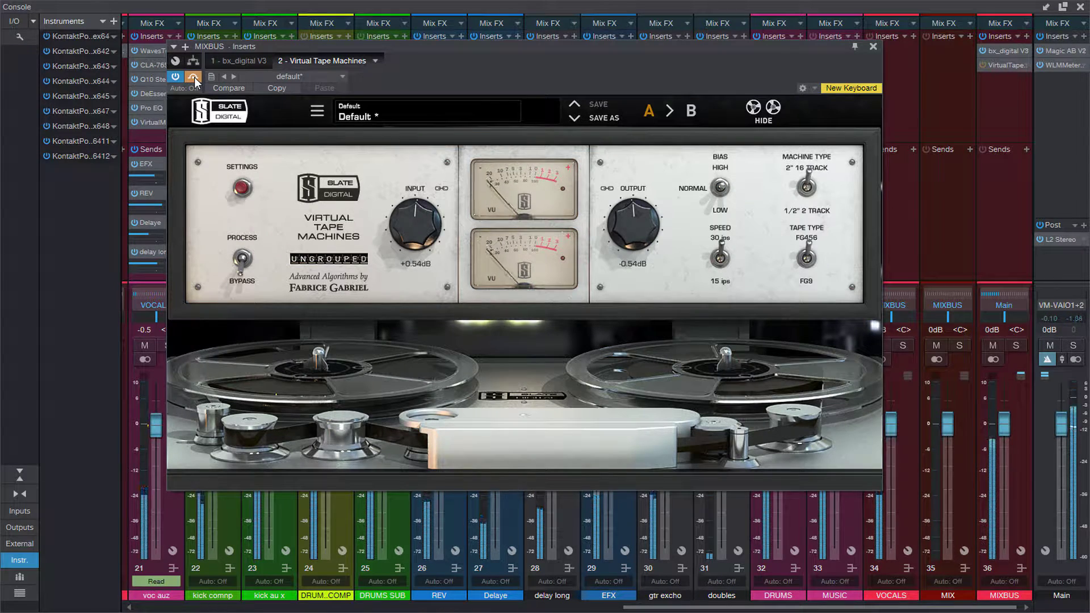
left_click(194, 77)
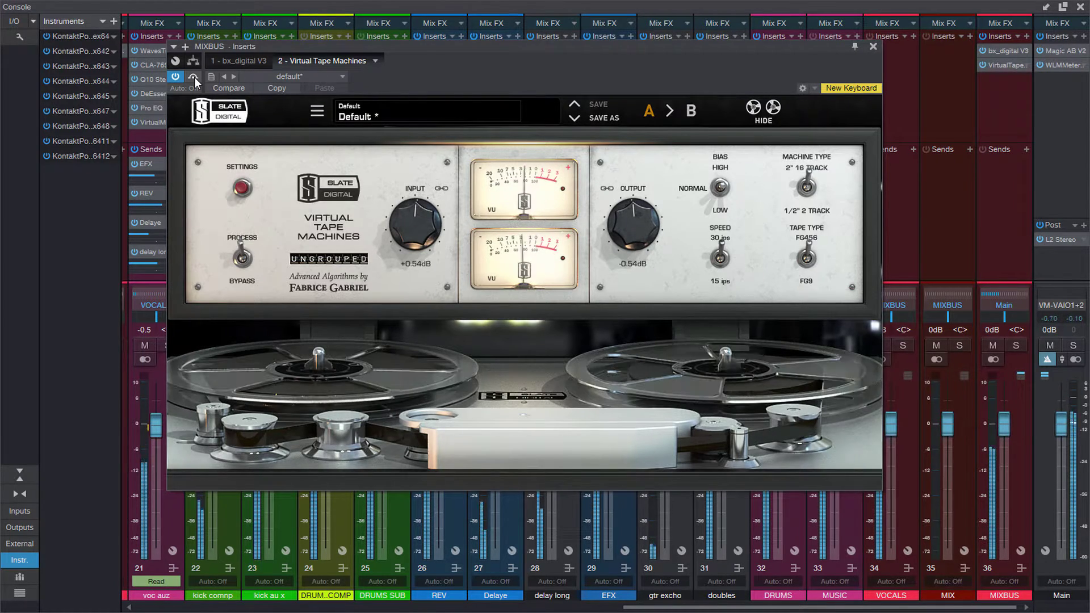
Step: Close the tape plugin and try CTC-1 console shaping on MIXBUS, then remove it
left_click(873, 47)
left_click(1029, 22)
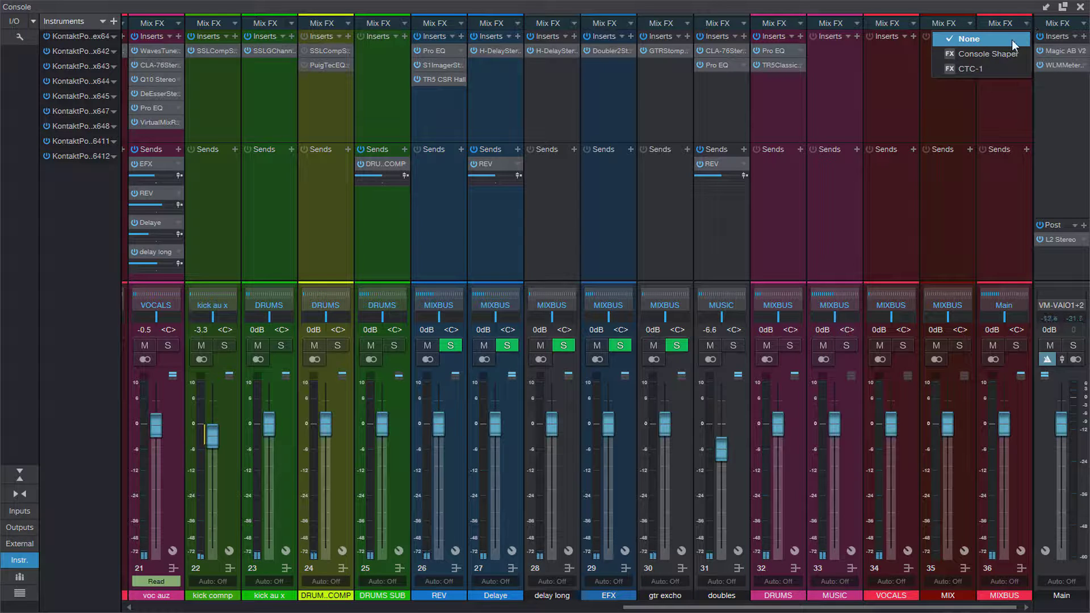
left_click(987, 66)
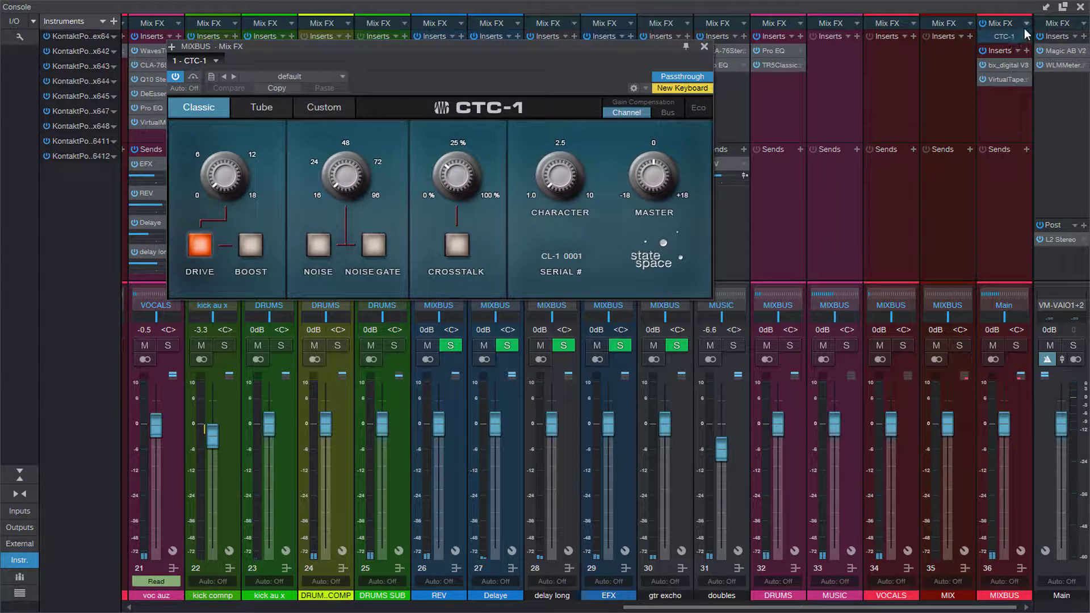
left_click(1024, 27)
left_click(993, 42)
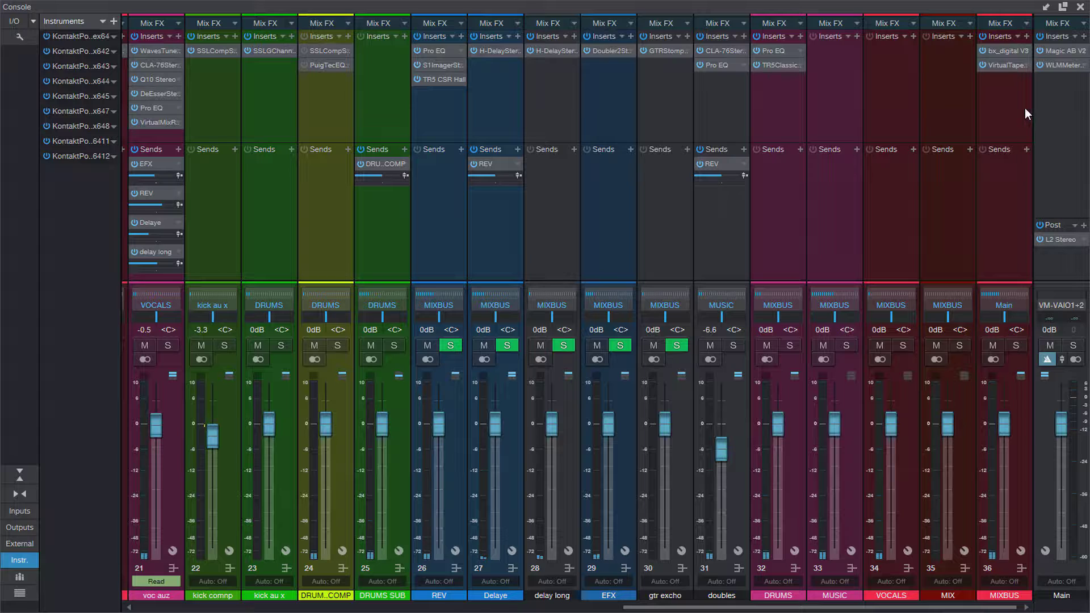
Step: Close the mixer and play the song from around bar 22
left_click(1081, 7)
left_click(400, 67)
key("space")
Step: A/B the mix against reference '13. Better' in Magic AB, then stop and close everything
left_click(1026, 596)
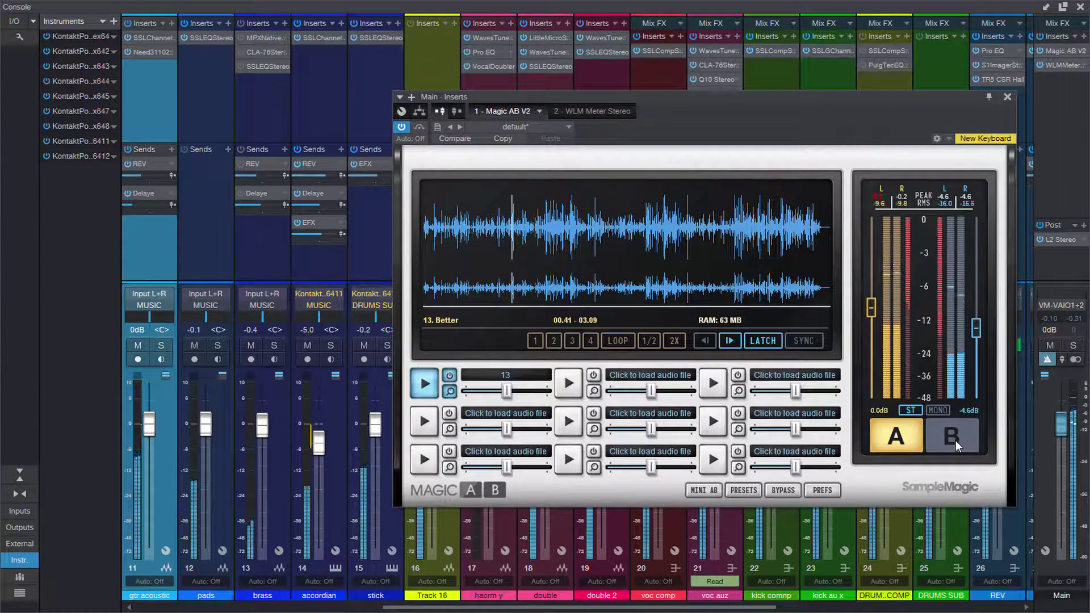
left_click(954, 438)
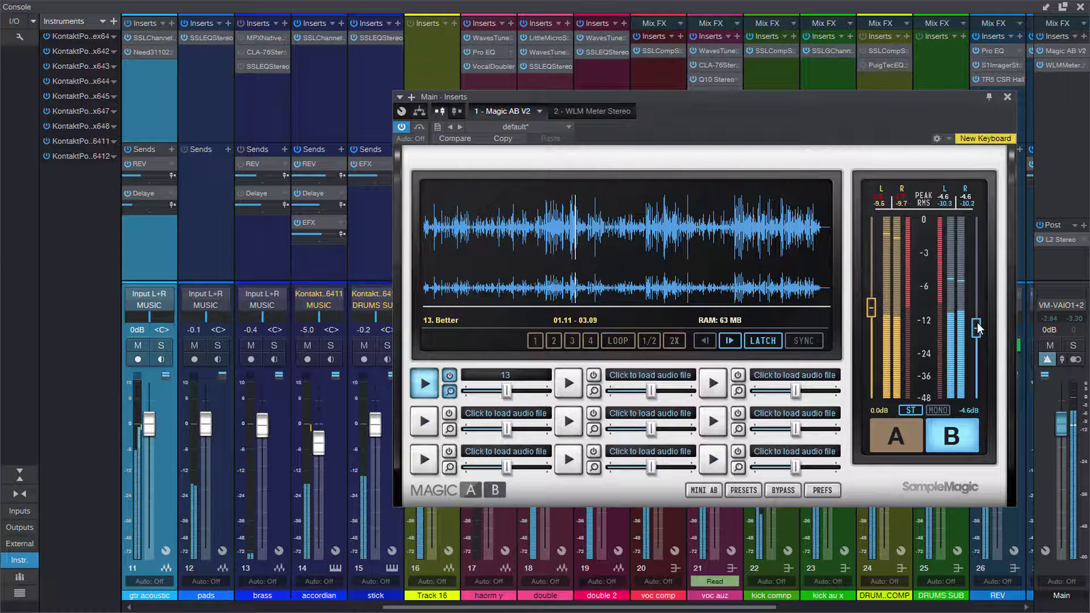
left_click(900, 438)
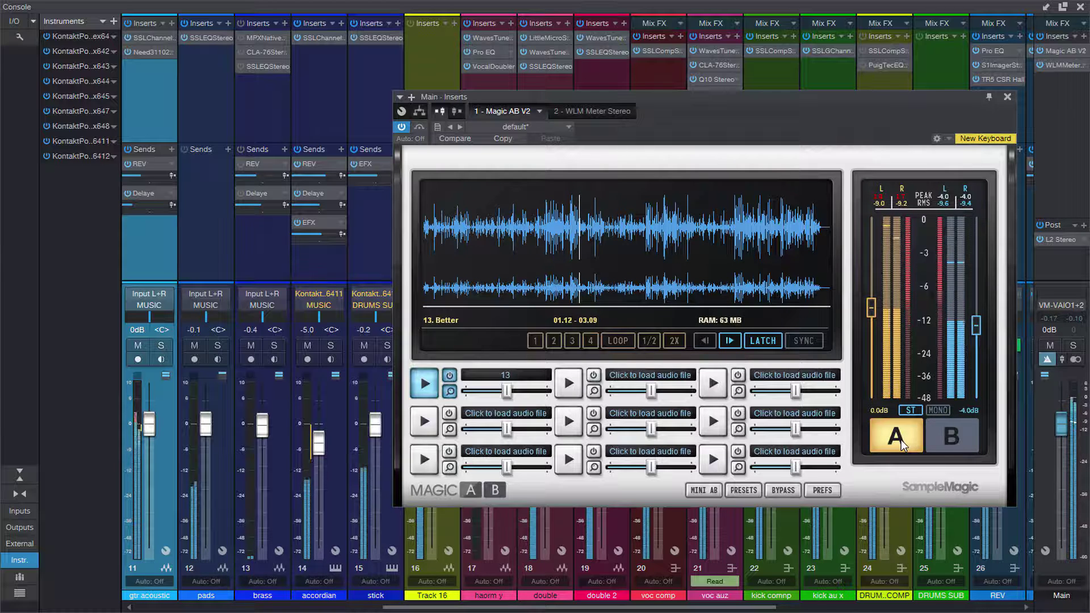
key("space")
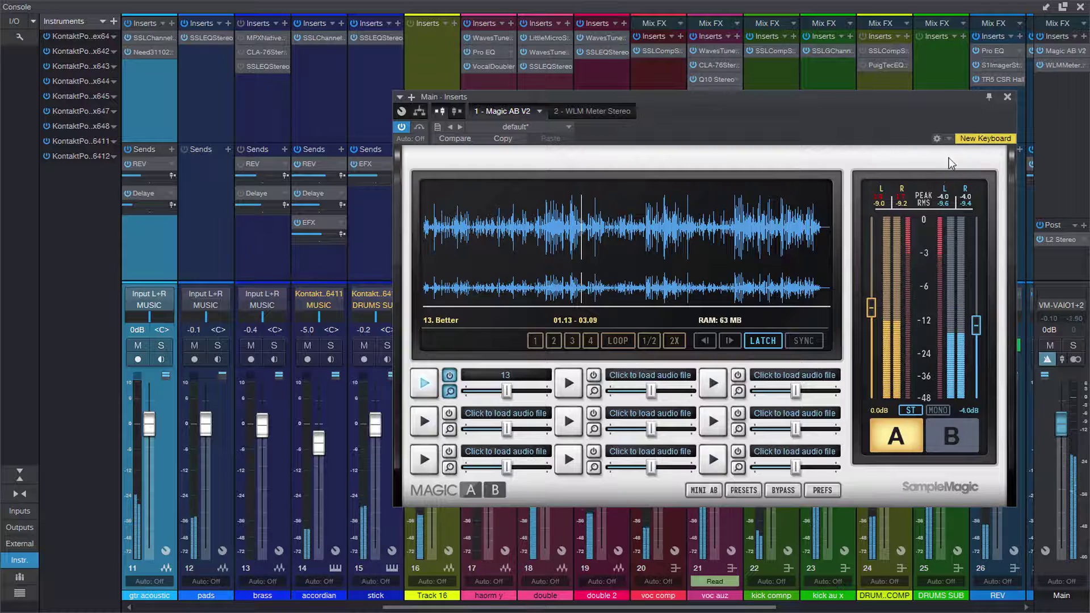
left_click(1007, 97)
left_click(1081, 6)
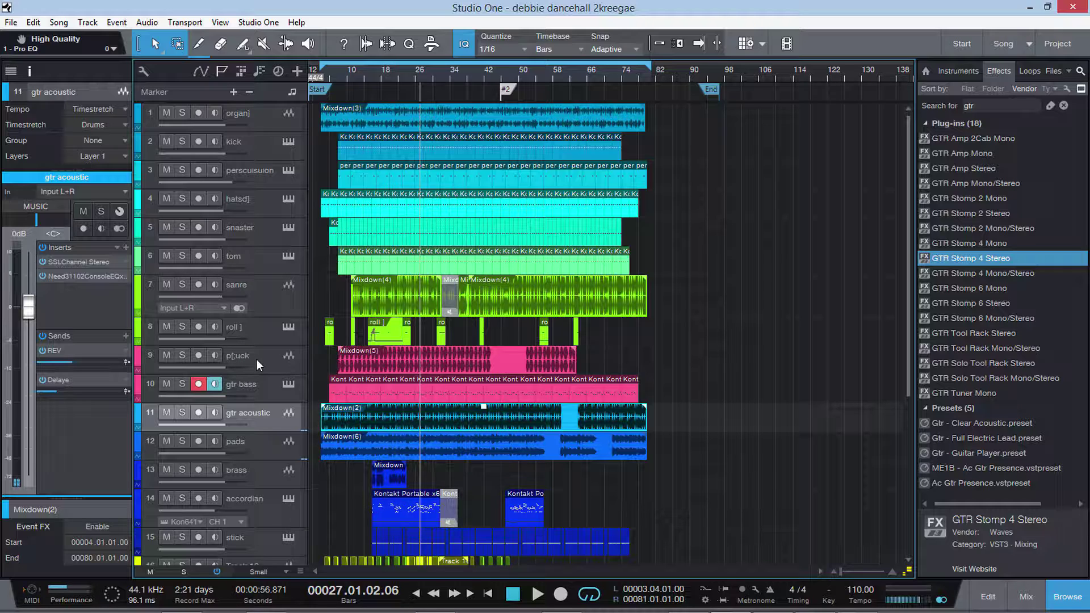
left_click(272, 263)
left_click(56, 328)
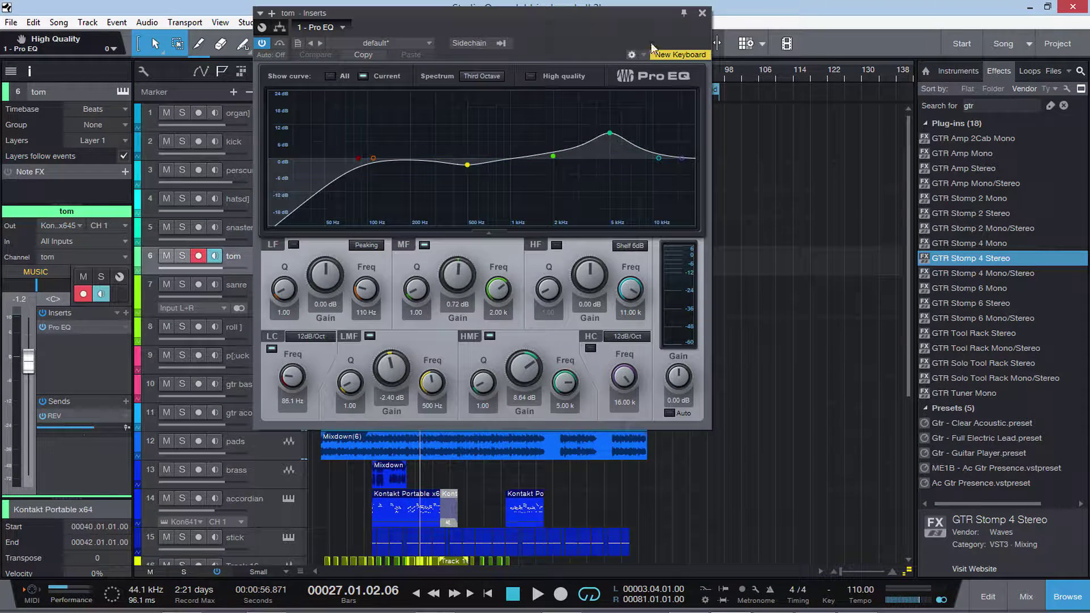
left_click(704, 14)
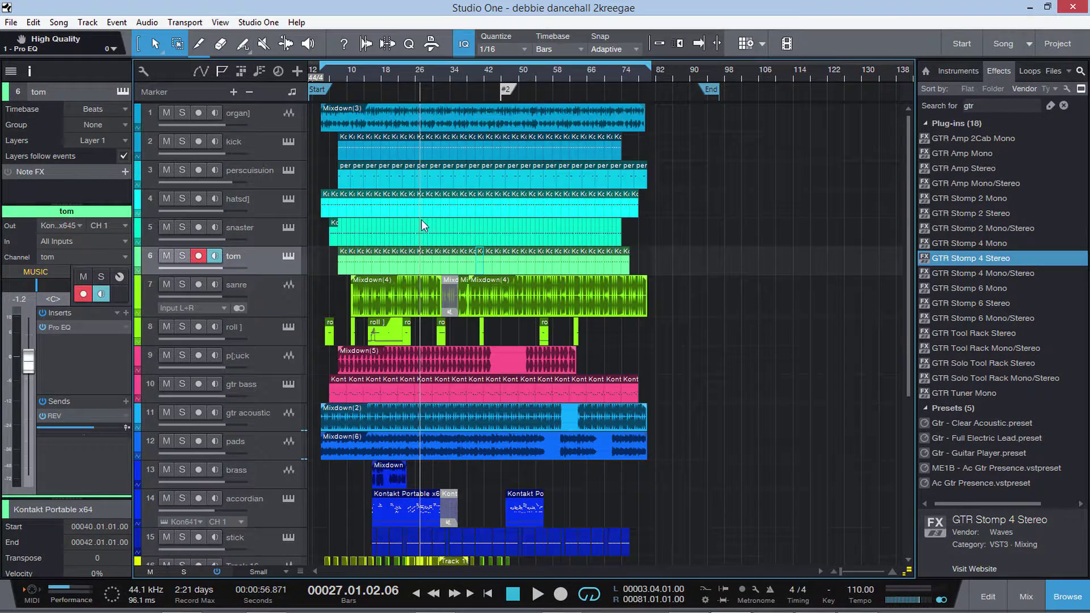
left_click(259, 363)
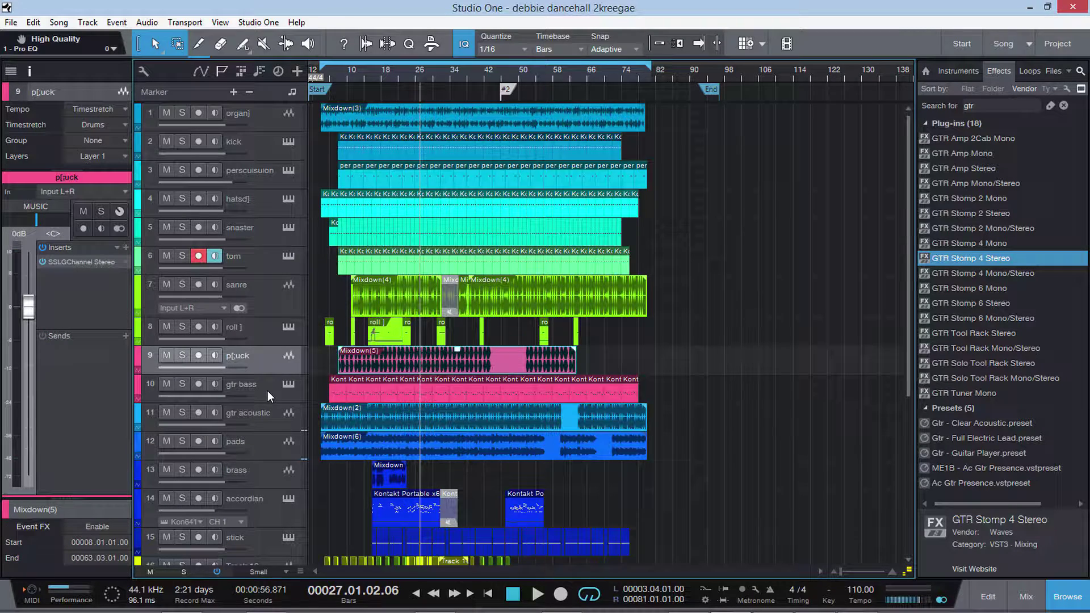
left_click(271, 427)
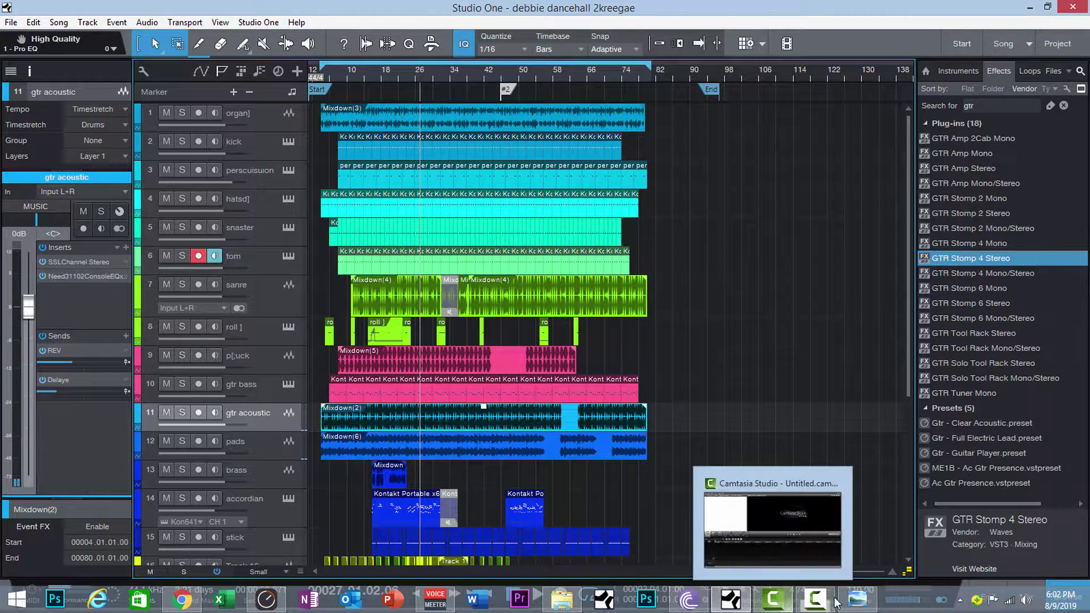
left_click(853, 599)
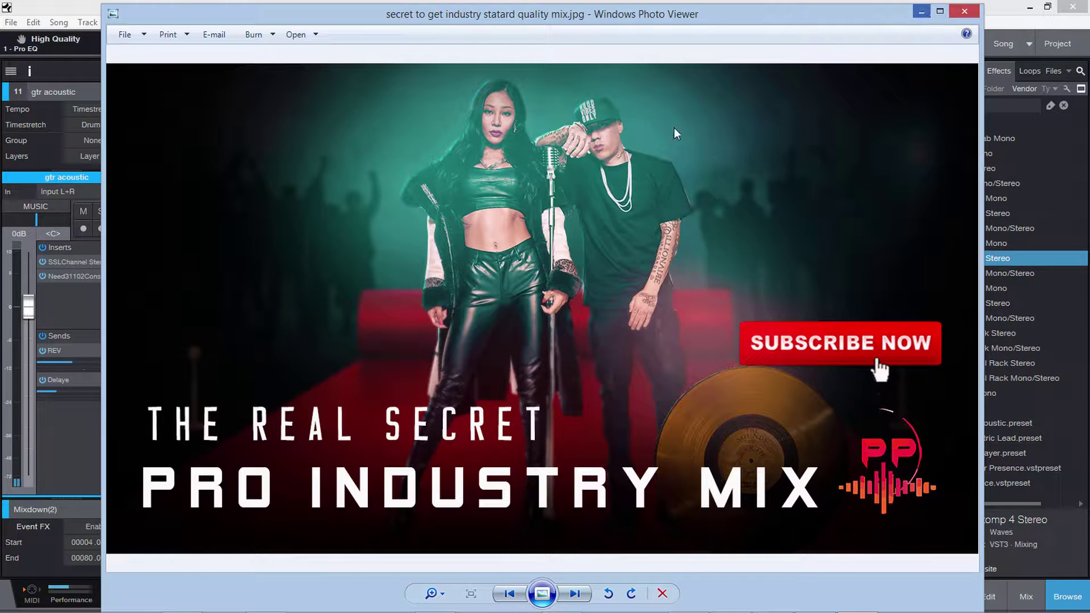
left_click(921, 11)
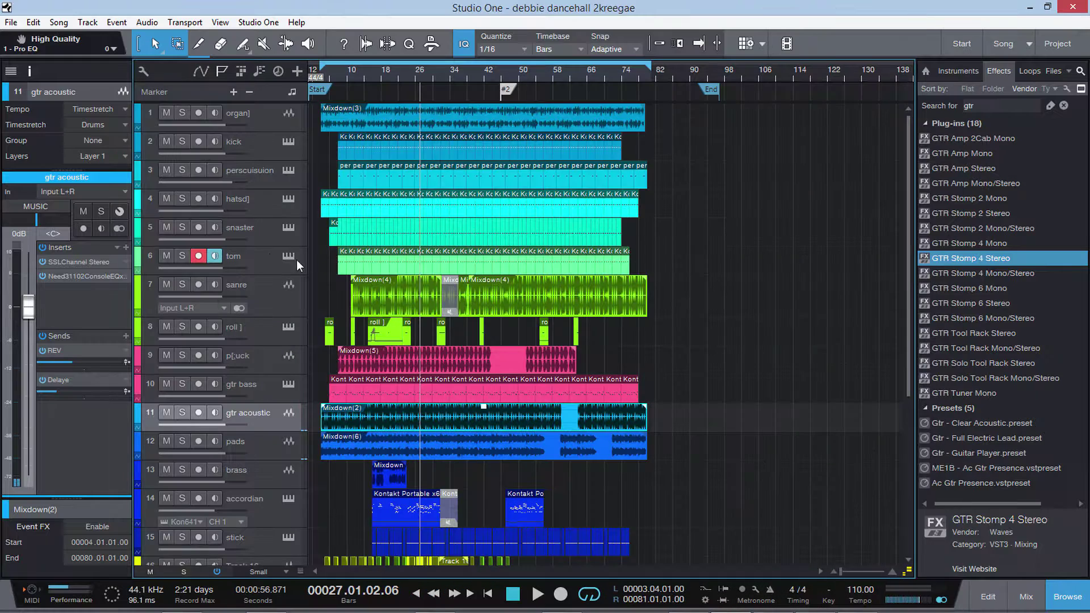
left_click(261, 205)
left_click(267, 231)
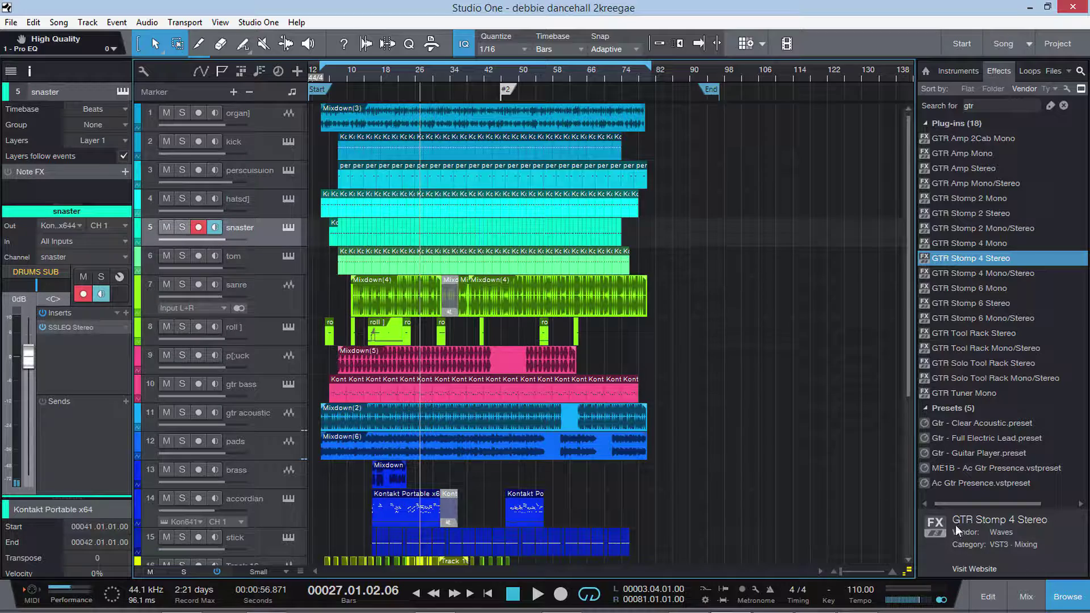
left_click(1026, 596)
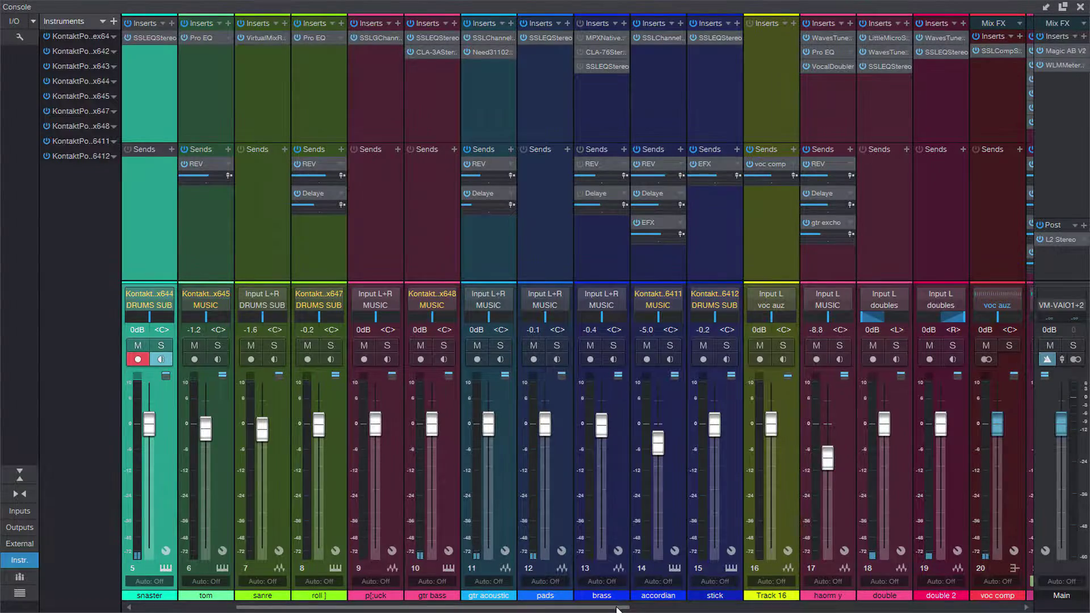
left_click_drag(623, 605, 913, 602)
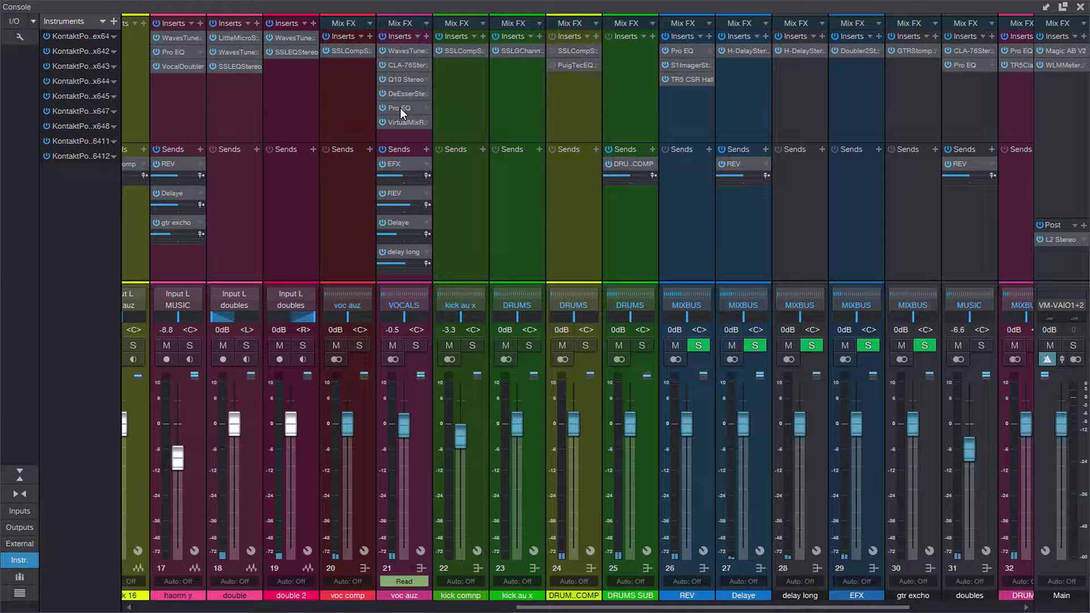
left_click(402, 122)
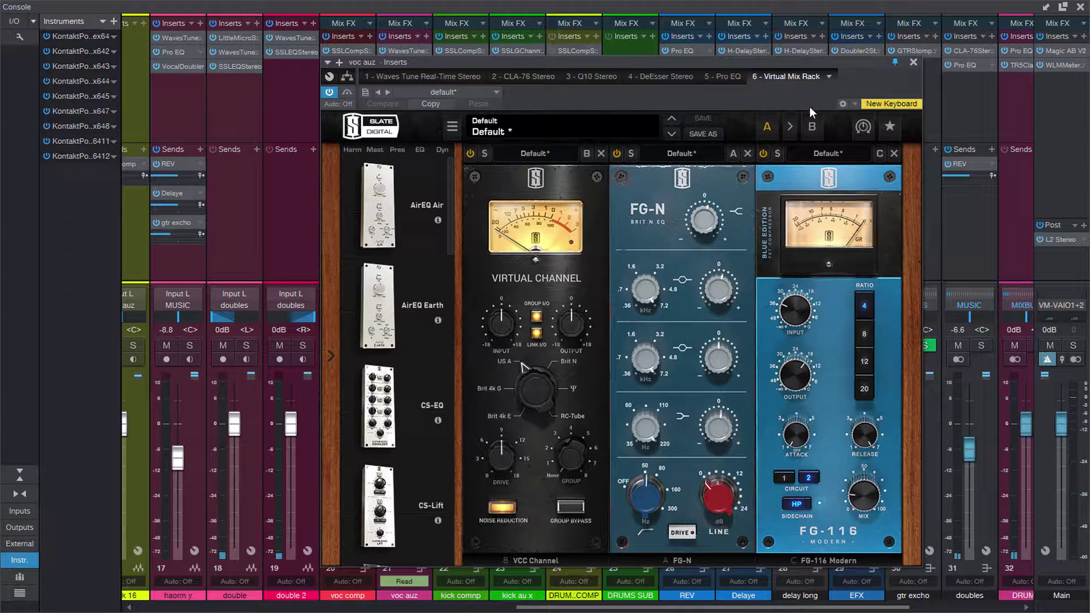
left_click_drag(863, 61, 758, 51)
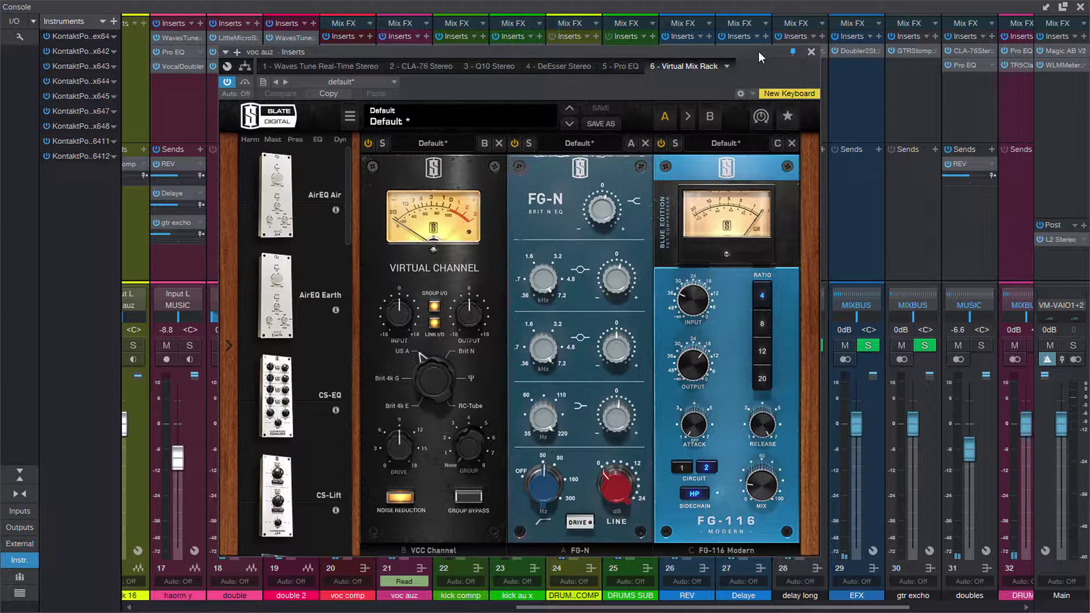
left_click(811, 51)
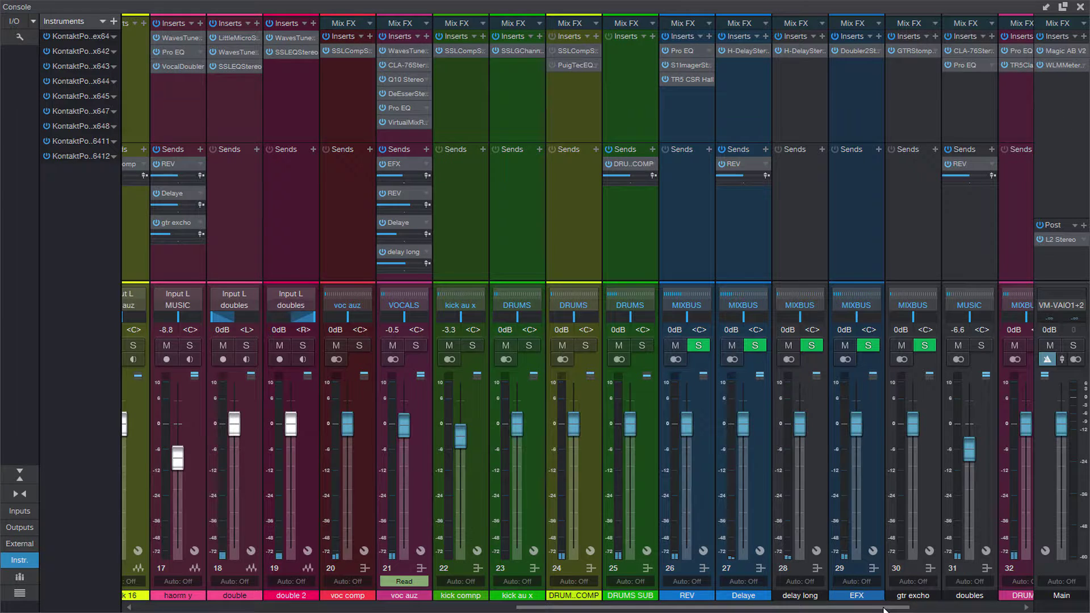
left_click_drag(878, 607, 1029, 609)
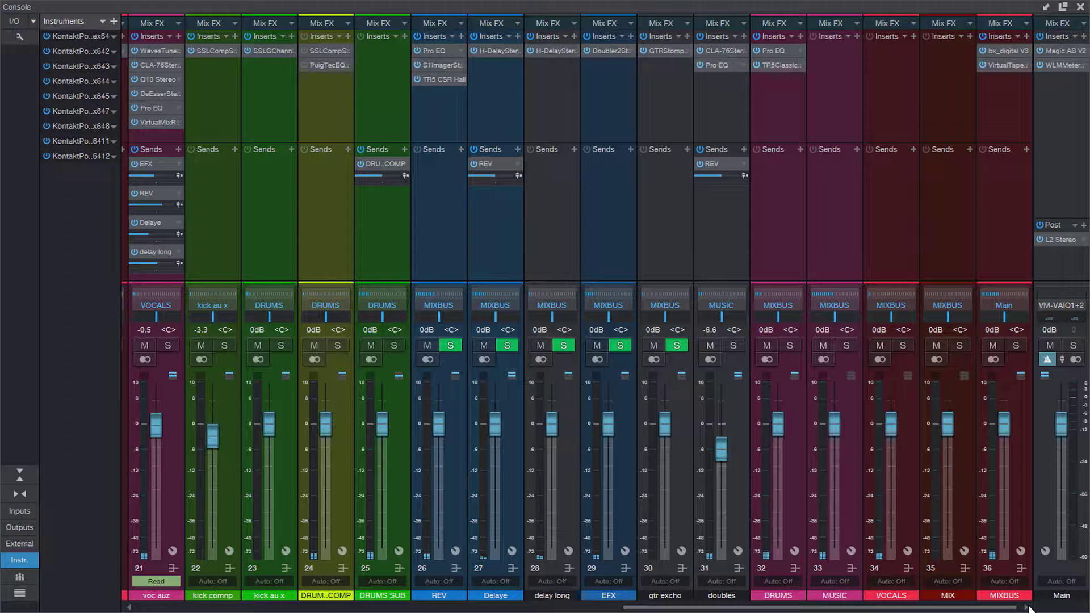
left_click(1080, 7)
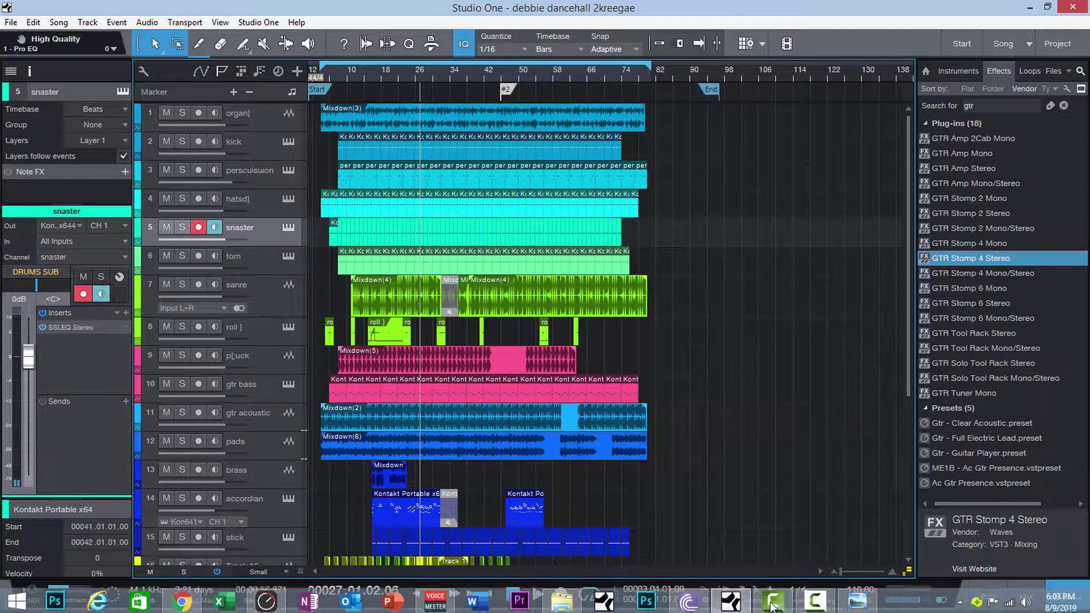
left_click(855, 604)
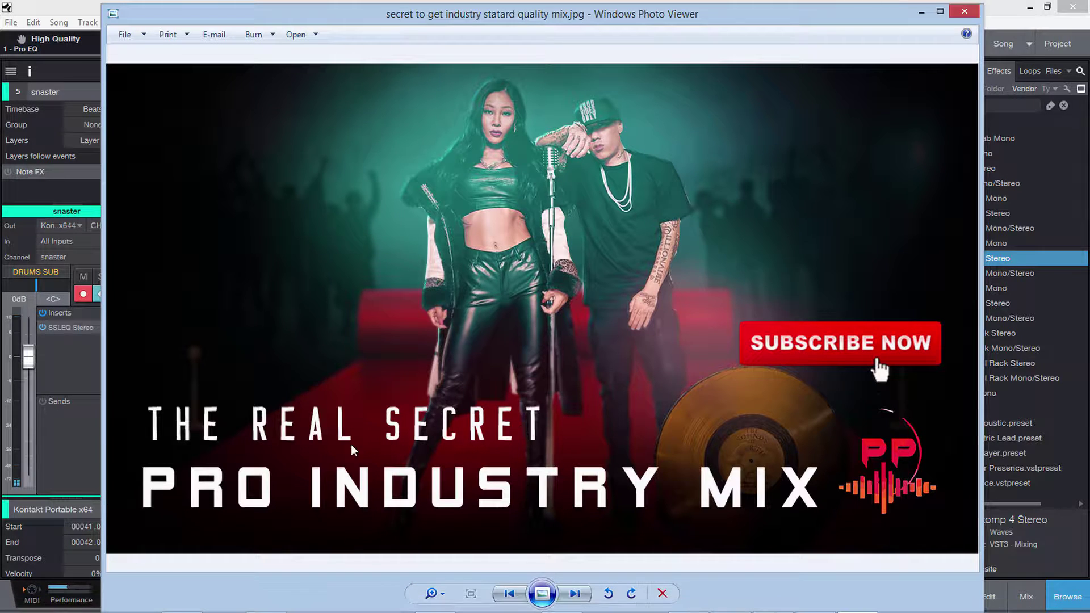
left_click(922, 12)
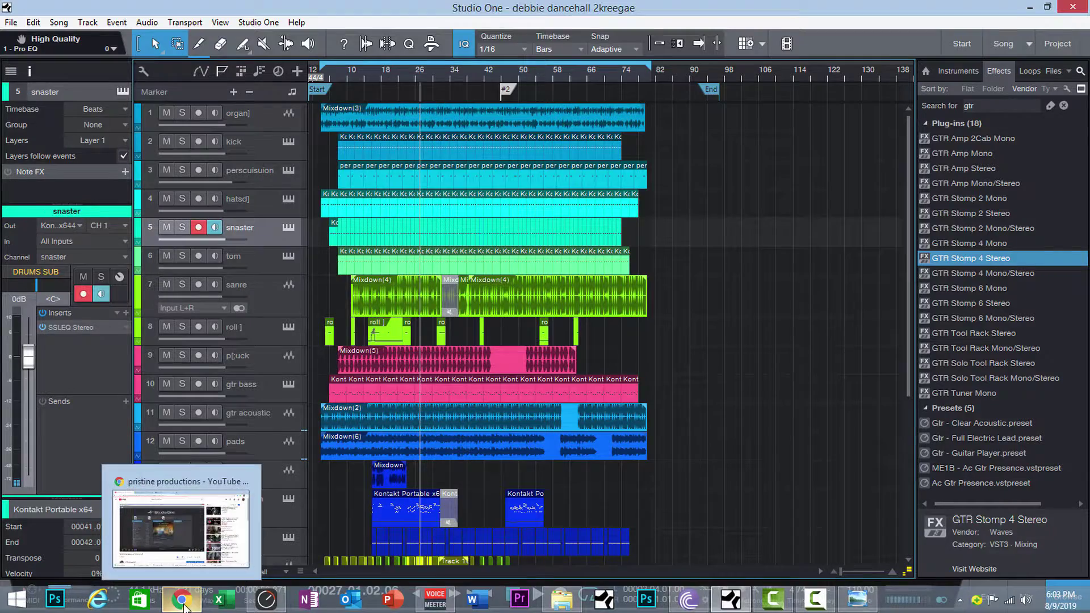
Step: Restore the Pristine Productions channel in Chrome and browse its recent uploads and contest giveaway video
left_click(183, 606)
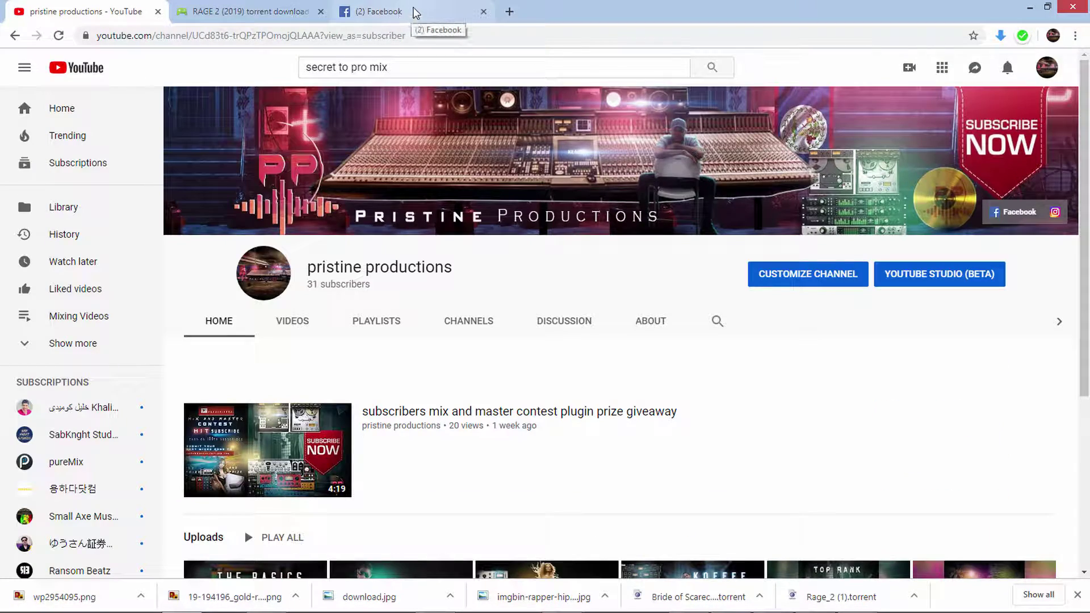
scroll(429, 259, "down", 3)
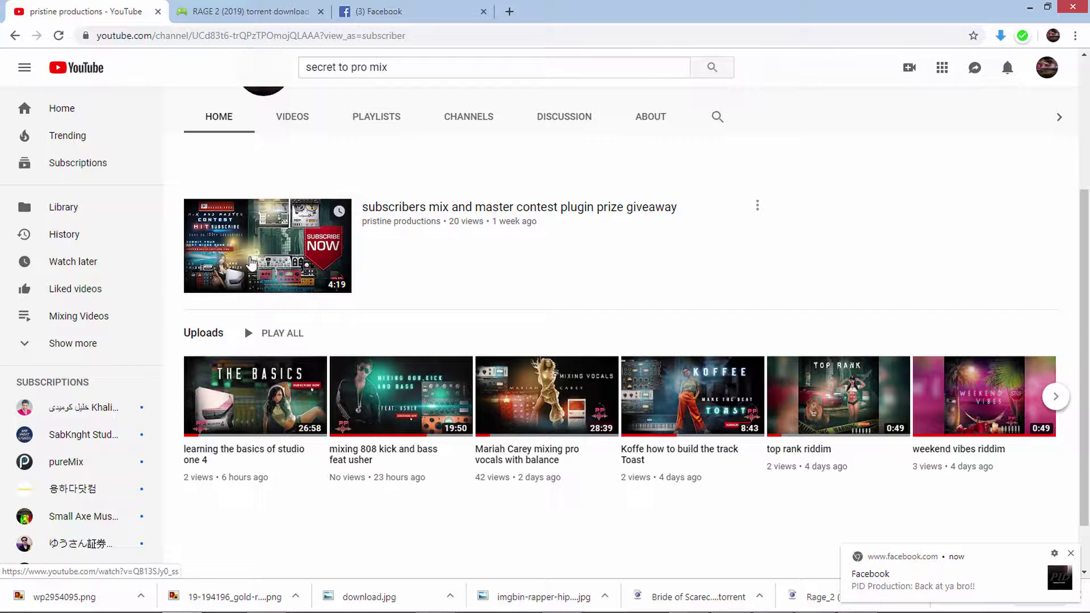
scroll(433, 261, "up", 1)
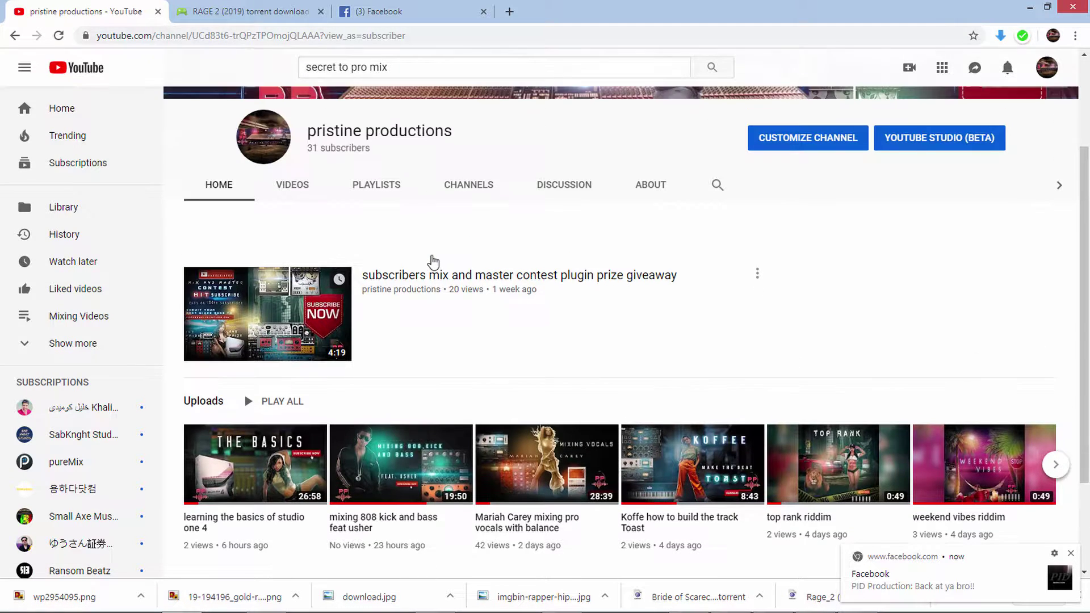
scroll(433, 262, "up", 2)
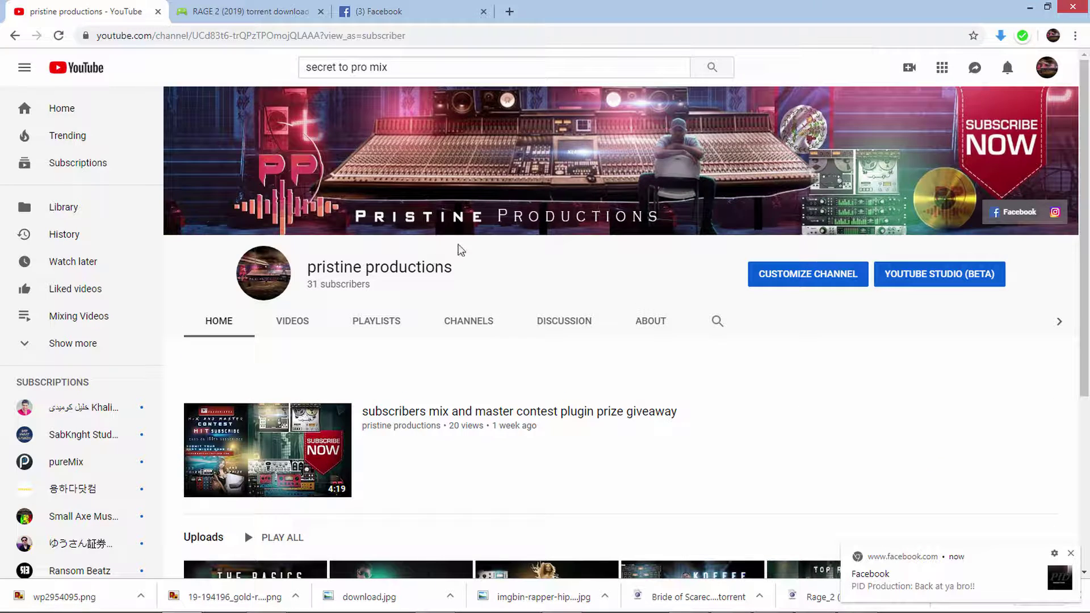
mouse_move(751, 603)
scroll(470, 397, "down", 1)
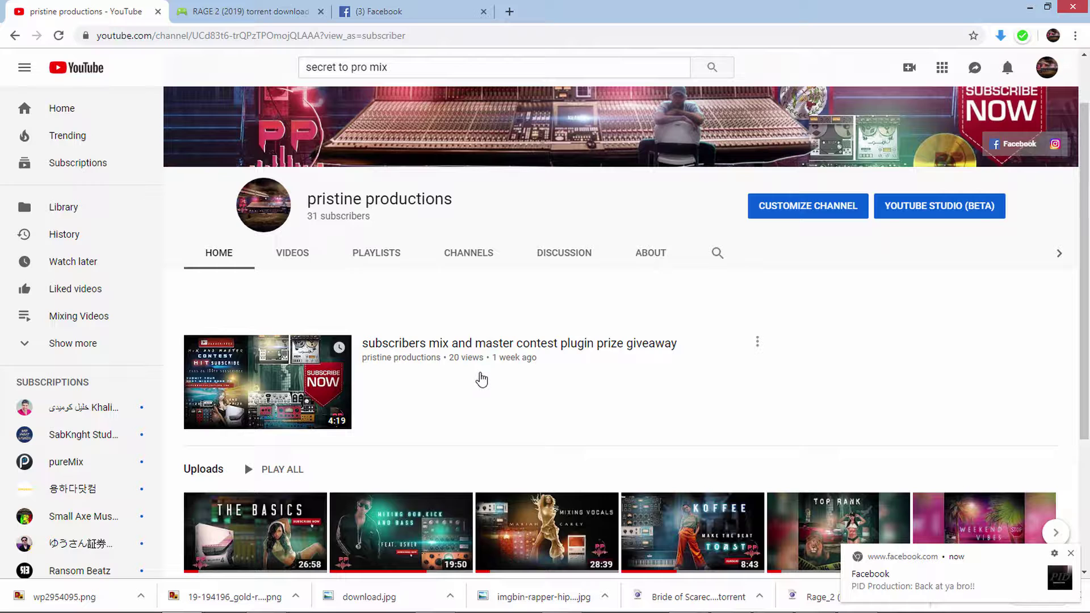
scroll(439, 365, "down", 3)
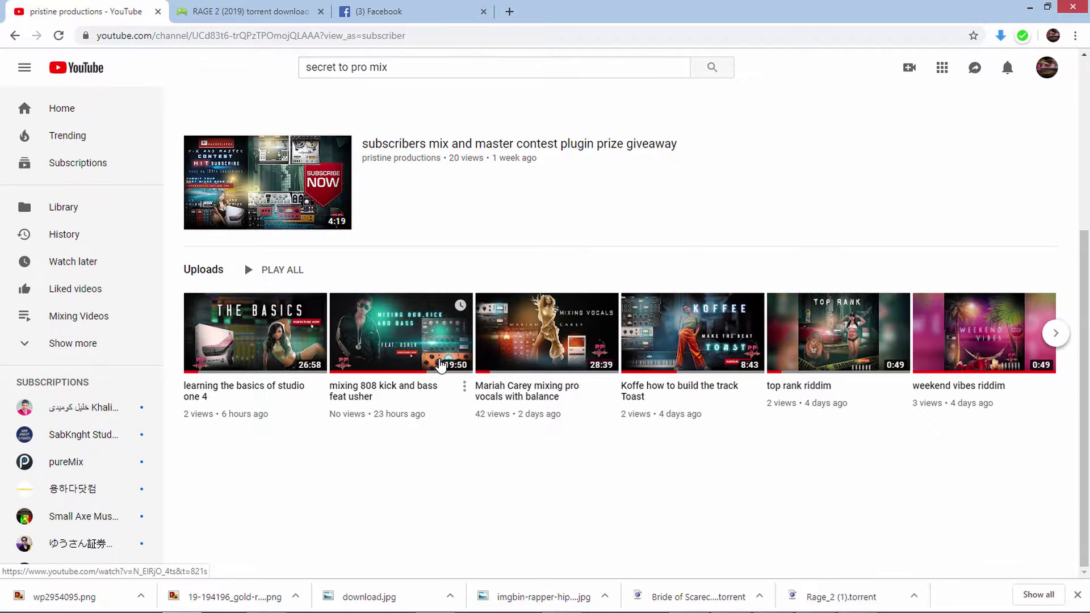
scroll(440, 365, "up", 1)
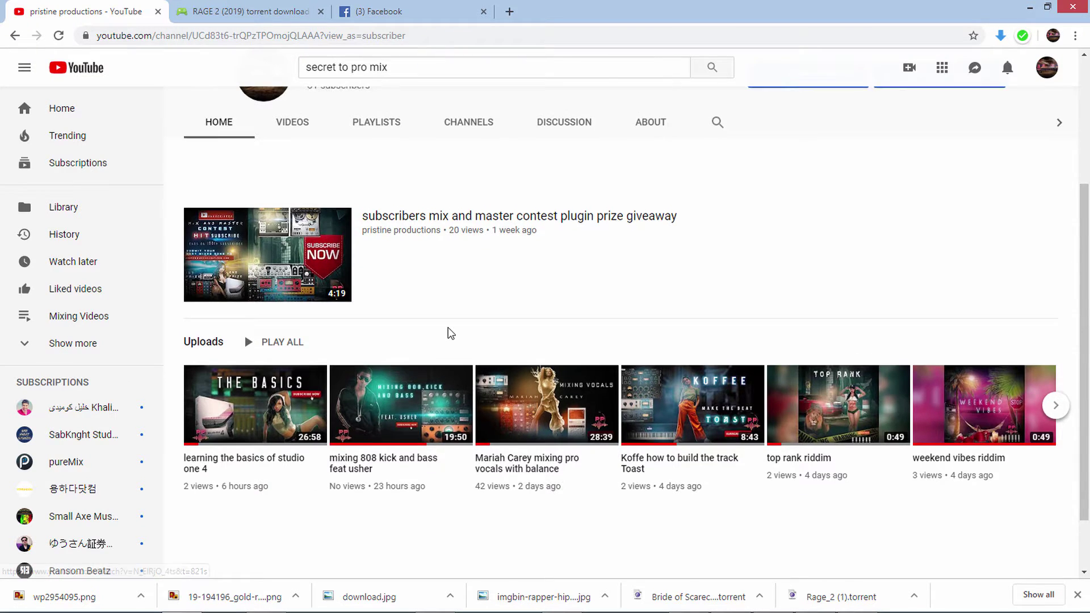
scroll(448, 330, "up", 3)
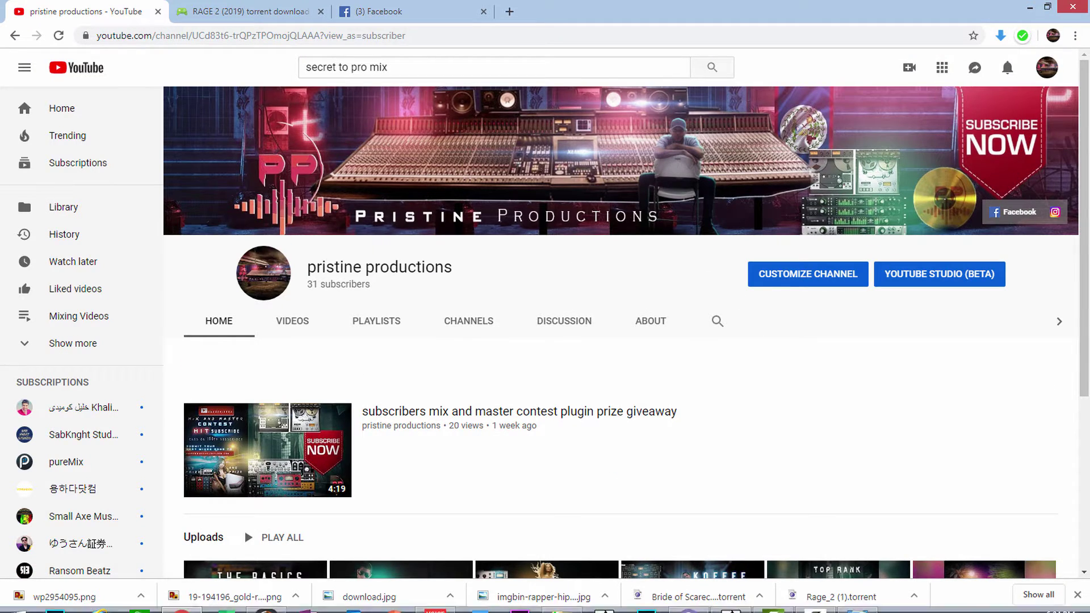